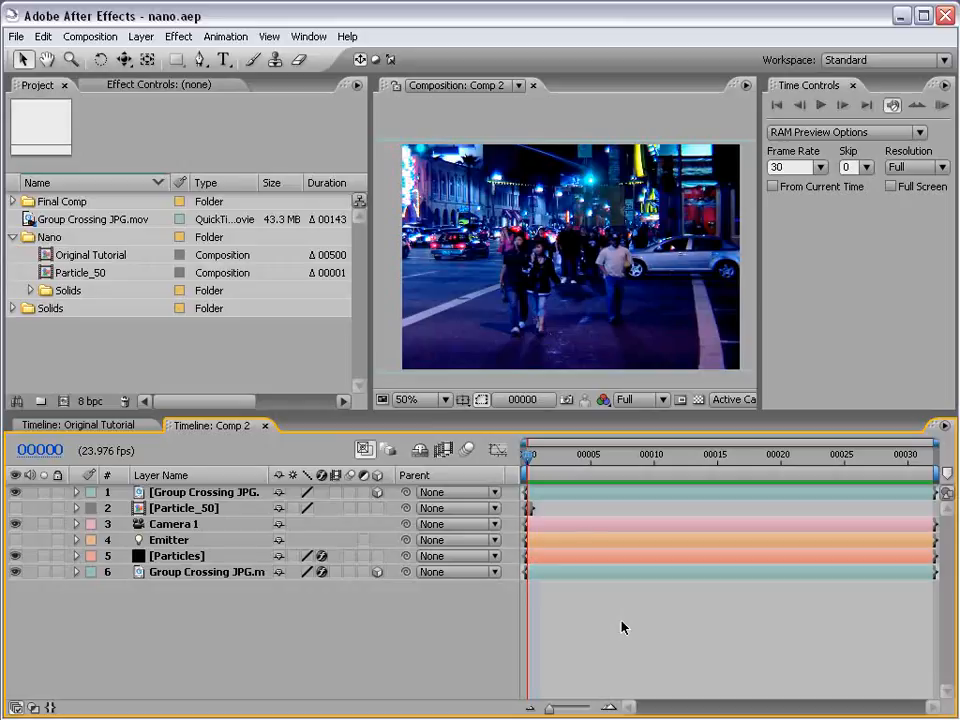
- Inspect the Comp 2 street frame enlarged and switch to the Original Tutorial composition
key(grave)
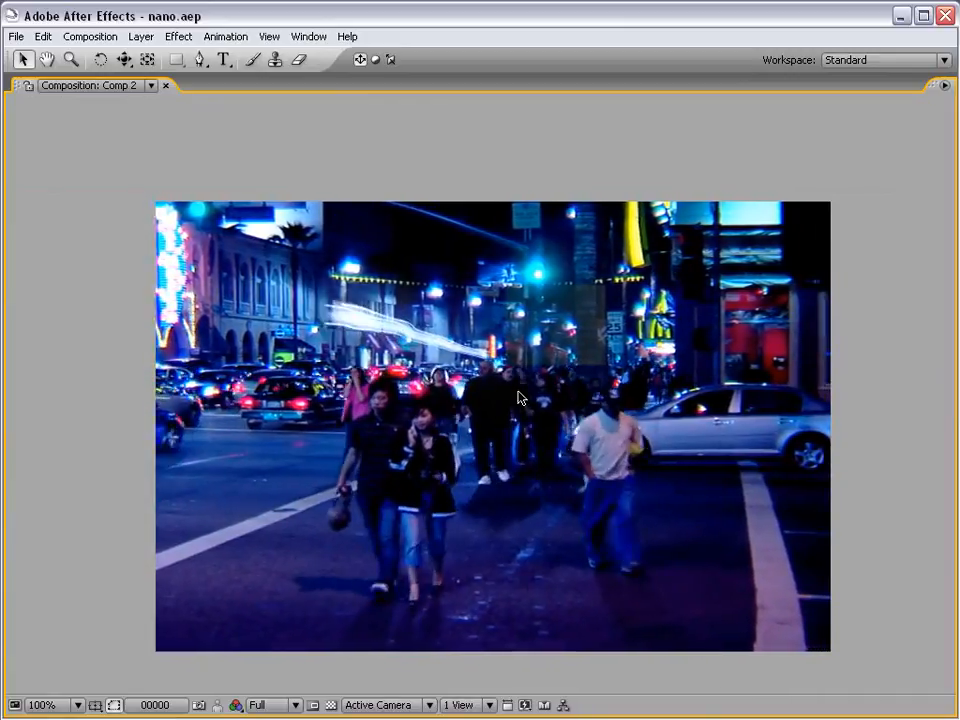
key(grave)
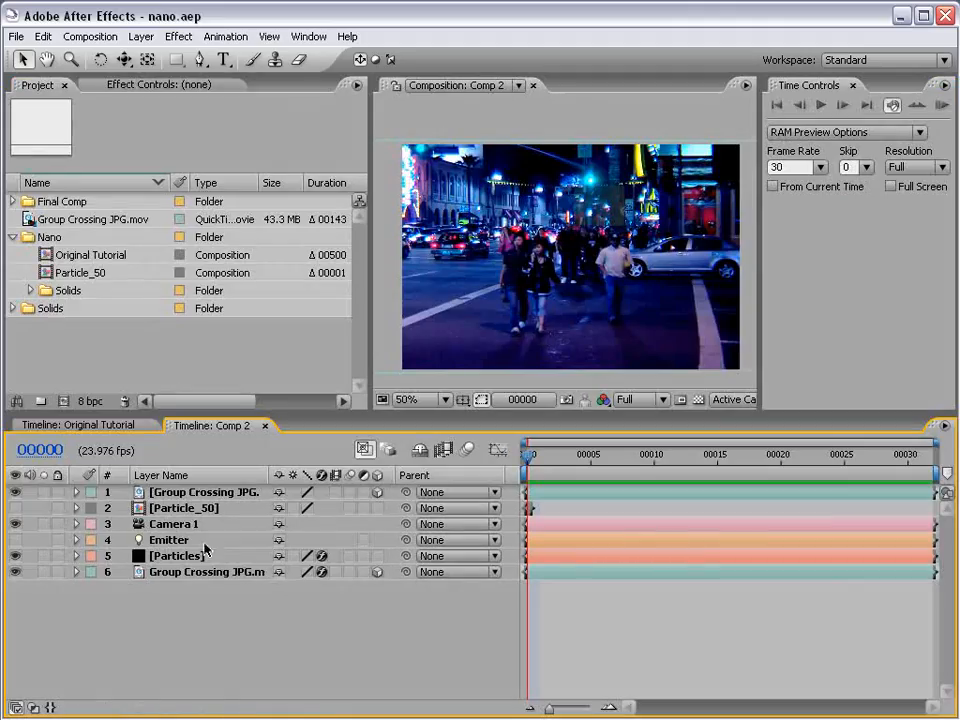
click(100, 425)
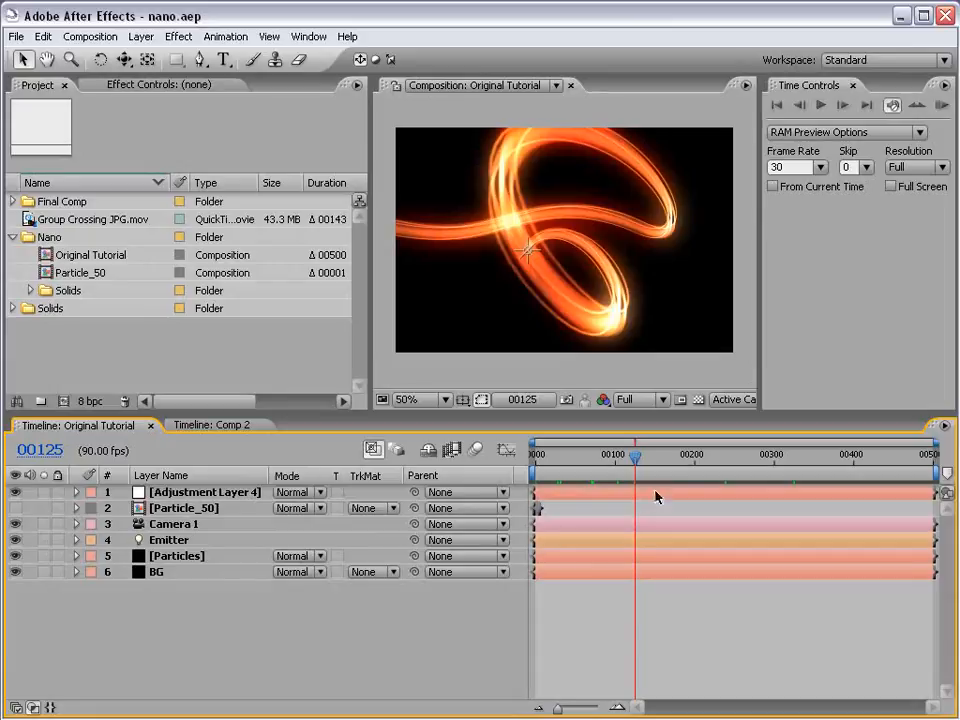
click(581, 231)
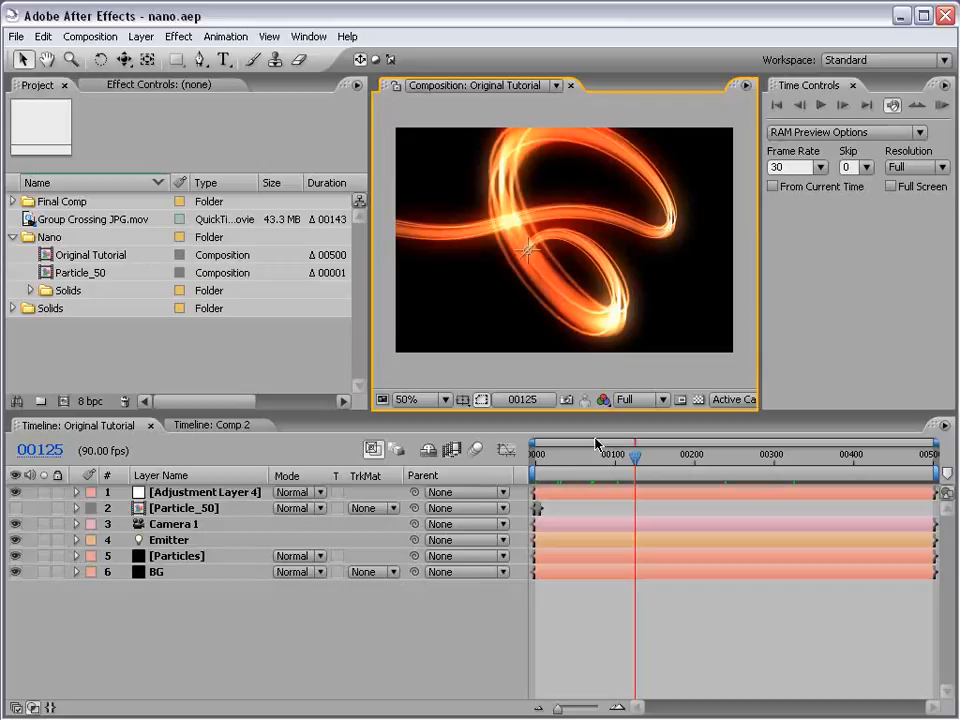
click(678, 604)
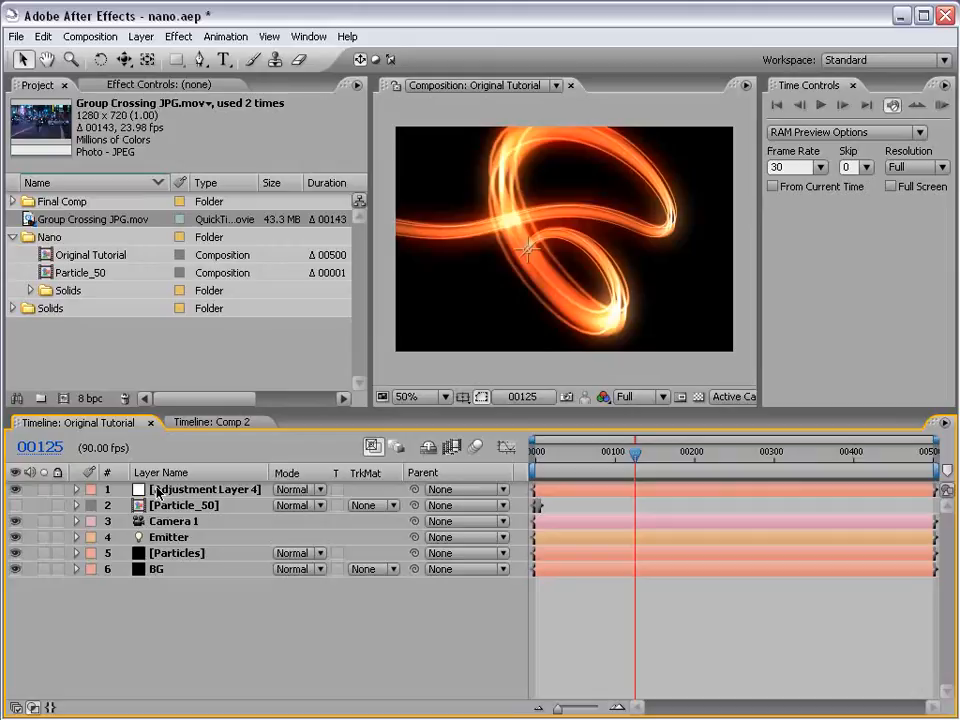
- Review the Hue/Saturation and Glow effects applied to Adjustment Layer 4, collapsing the Hue/Saturation settings
click(157, 491)
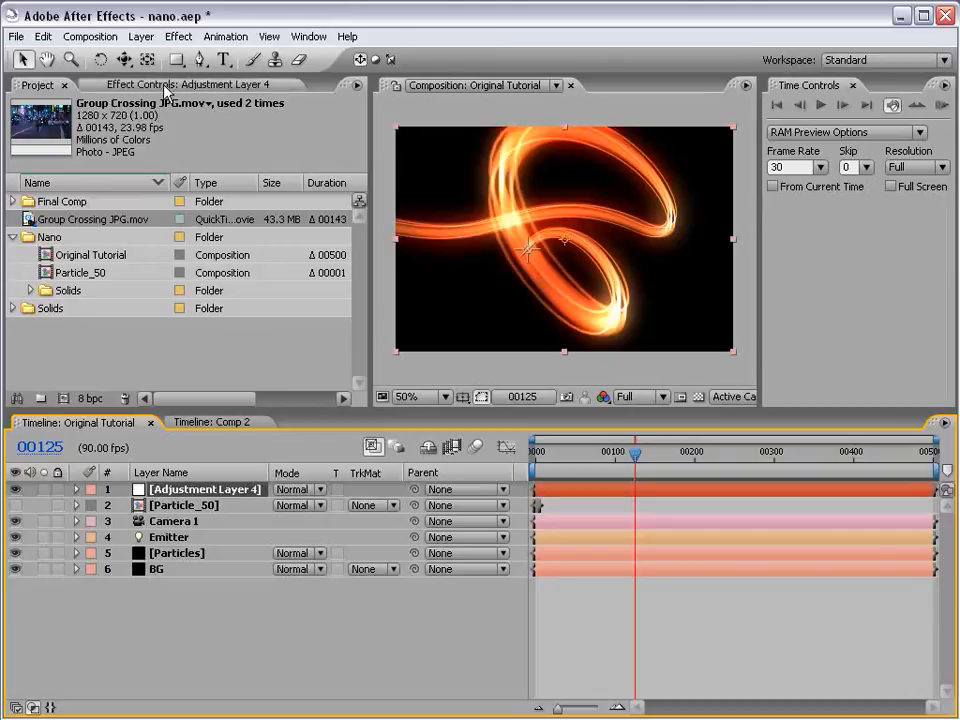
key(F3)
click(66, 121)
click(13, 120)
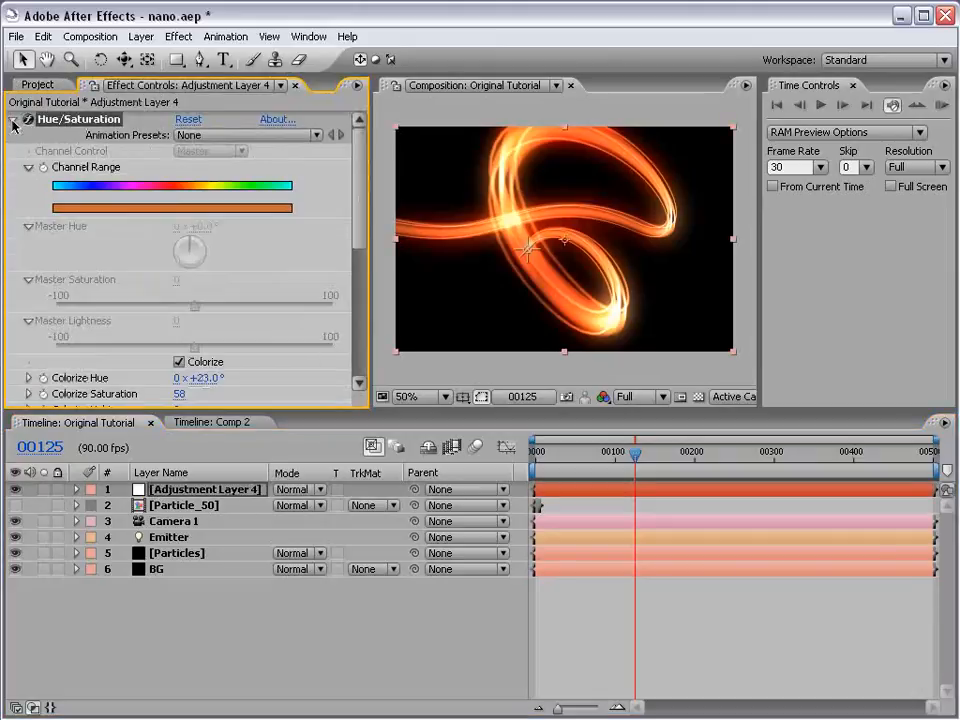
click(13, 120)
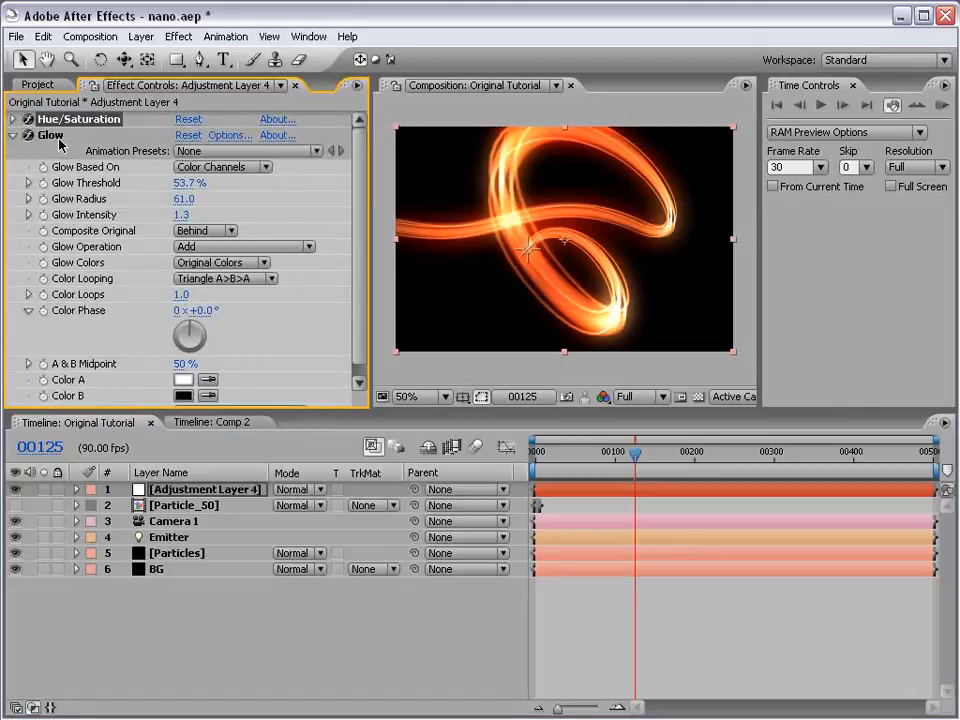
click(174, 489)
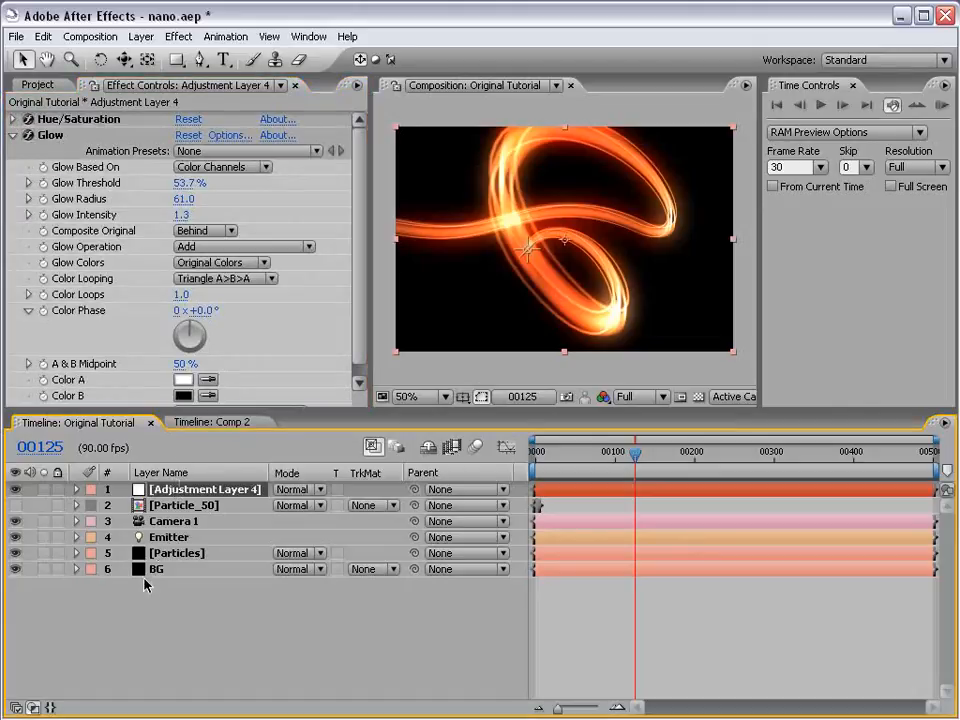
- Hide Adjustment Layer 4 and delete the BG layer from the Original Tutorial composition
click(41, 86)
mouse_move(89, 220)
mouse_down()
mouse_move(148, 370)
mouse_move(194, 562)
mouse_up()
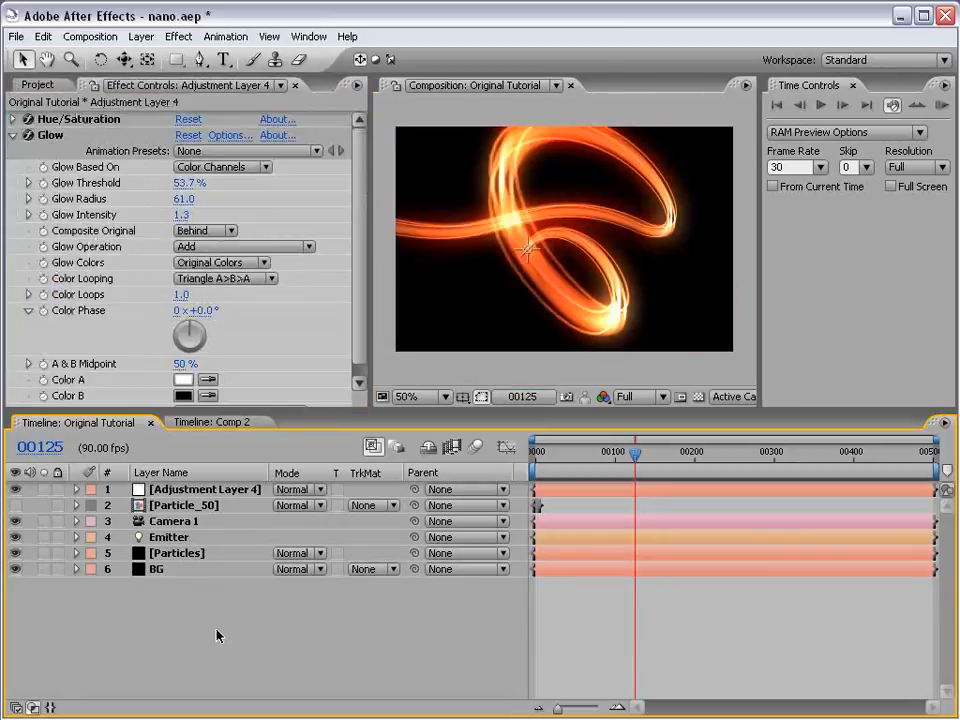
click(210, 489)
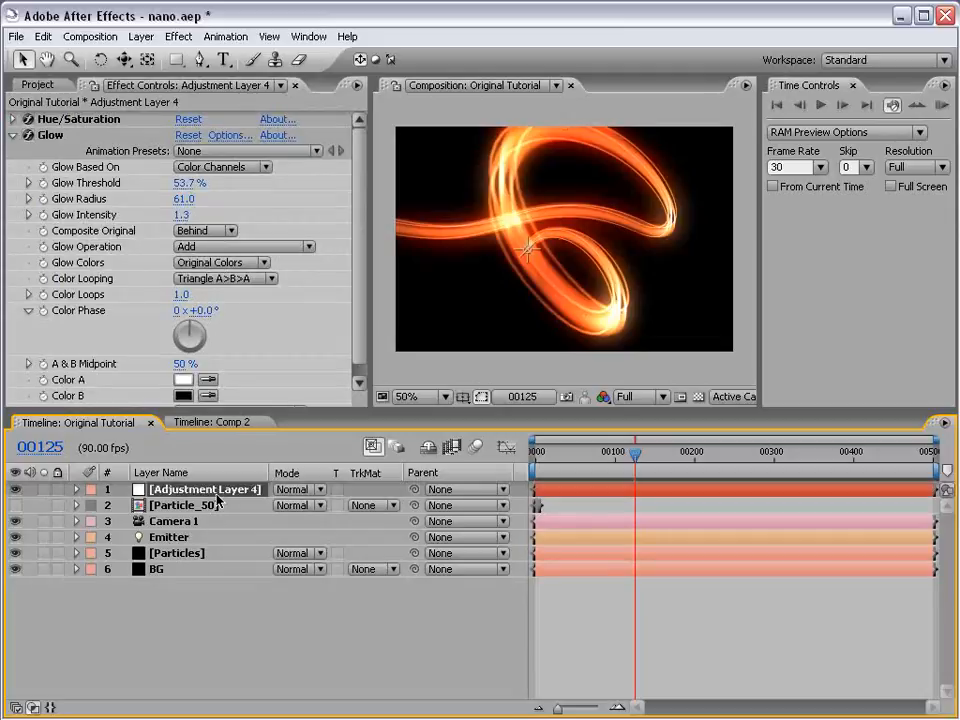
click(15, 489)
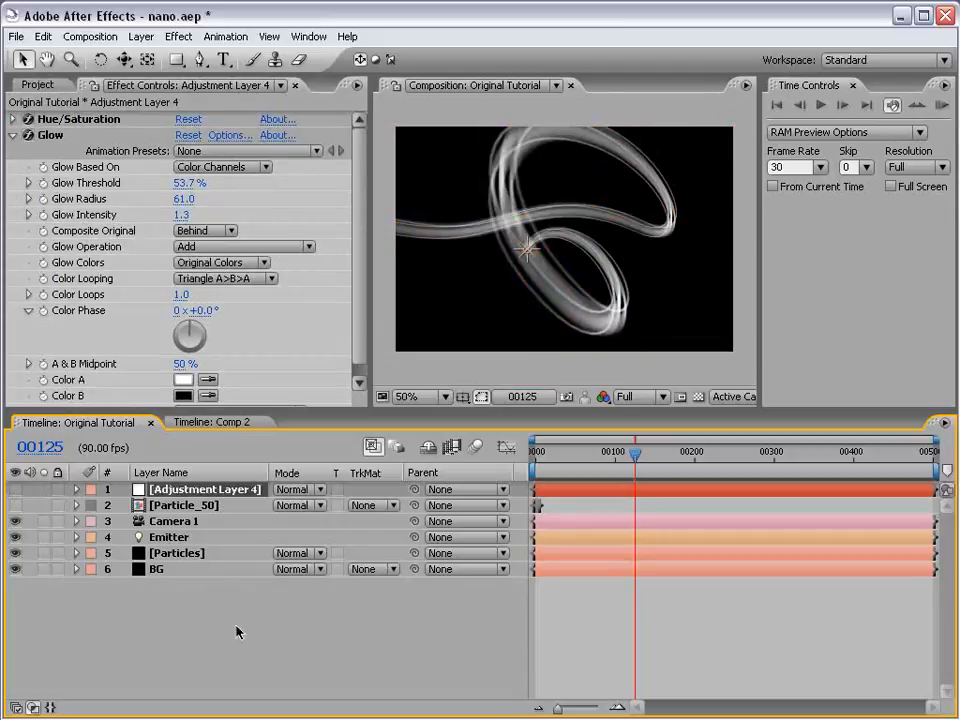
click(155, 569)
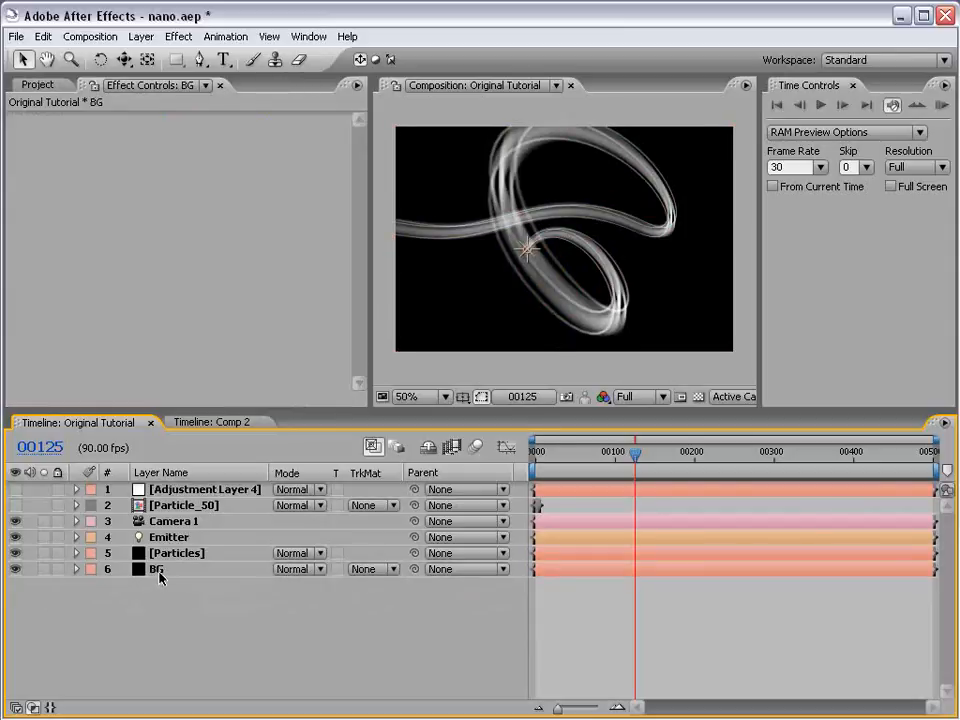
key(Delete)
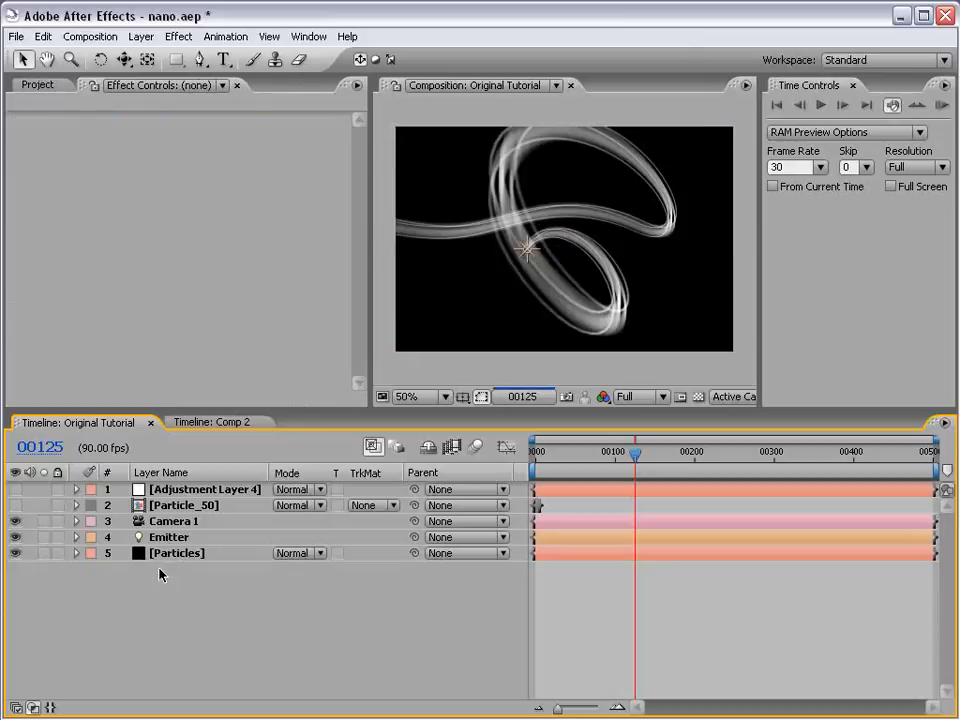
- Inspect the particle streak against the transparency grid at 100% zoom, and restore the plain black background
click(698, 397)
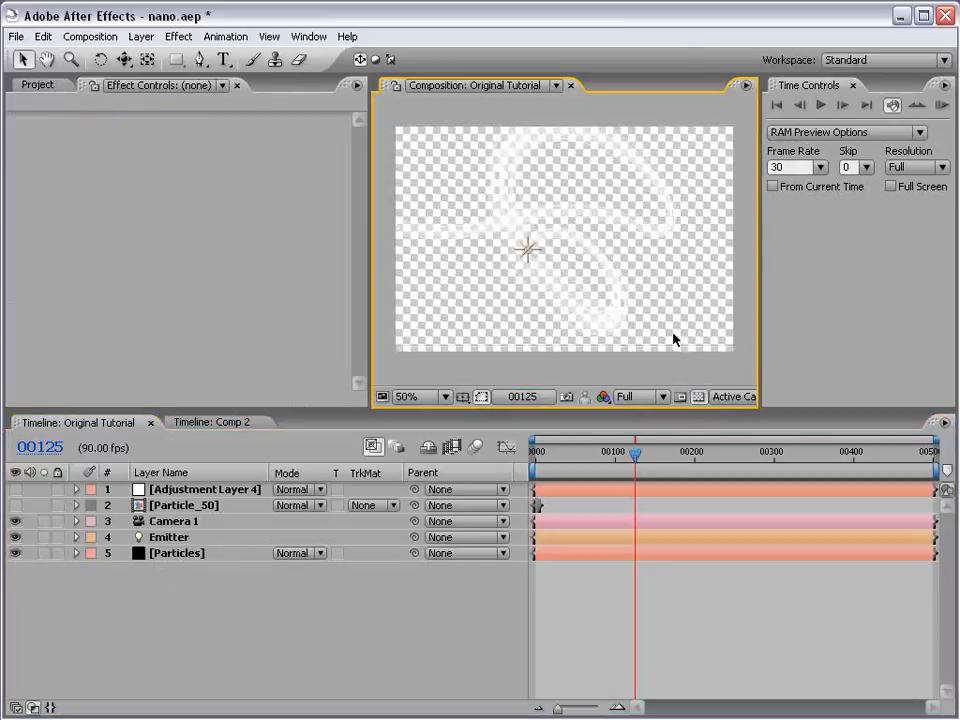
key(period)
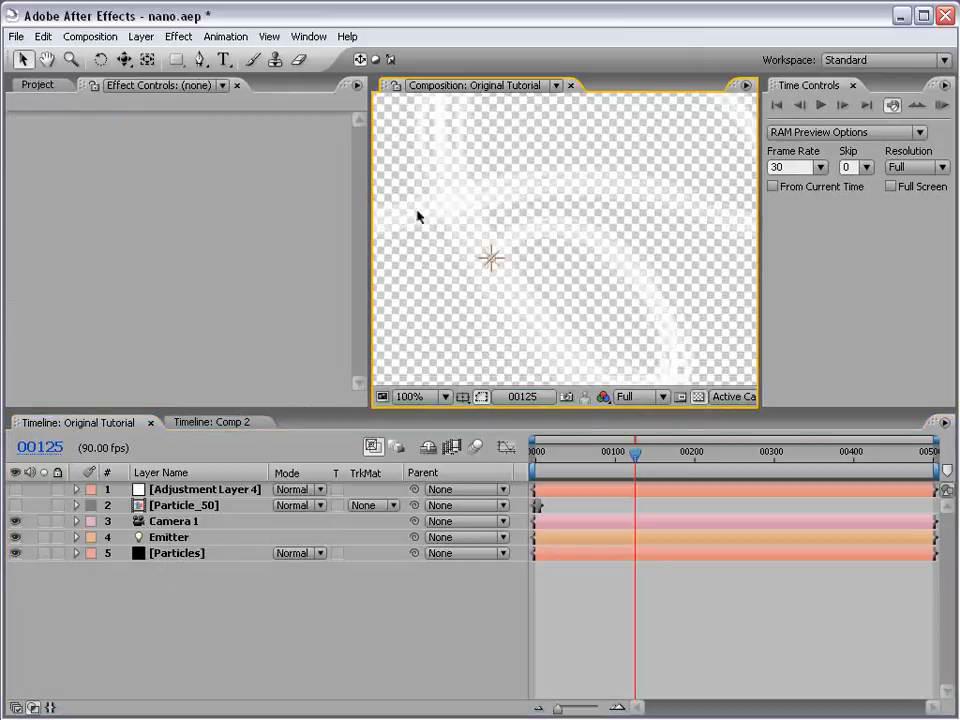
key(comma)
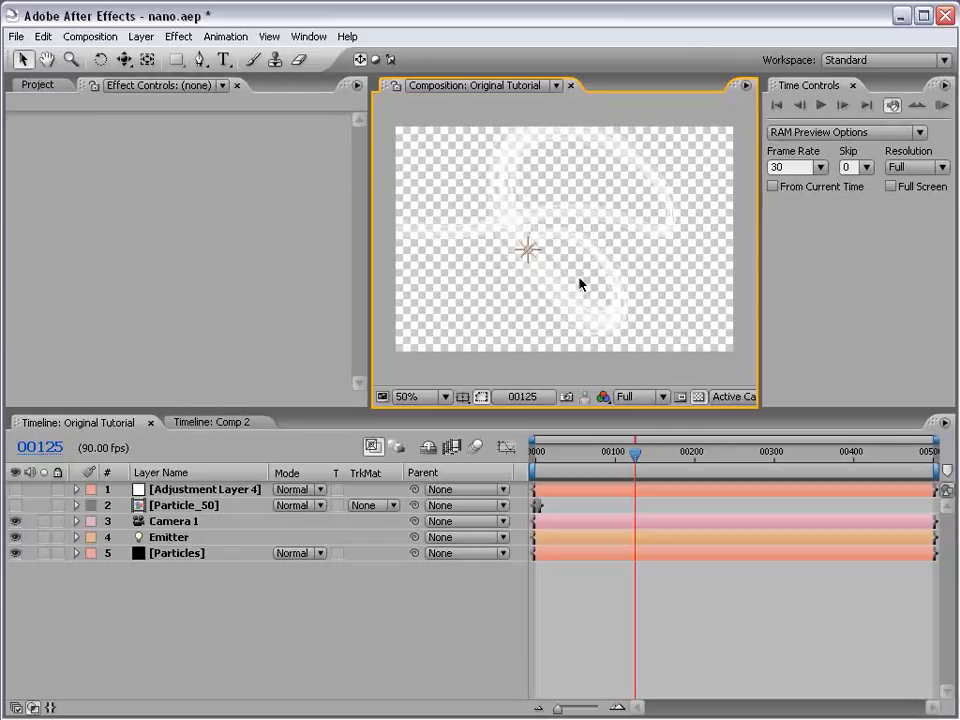
click(698, 397)
key(ctrl+0)
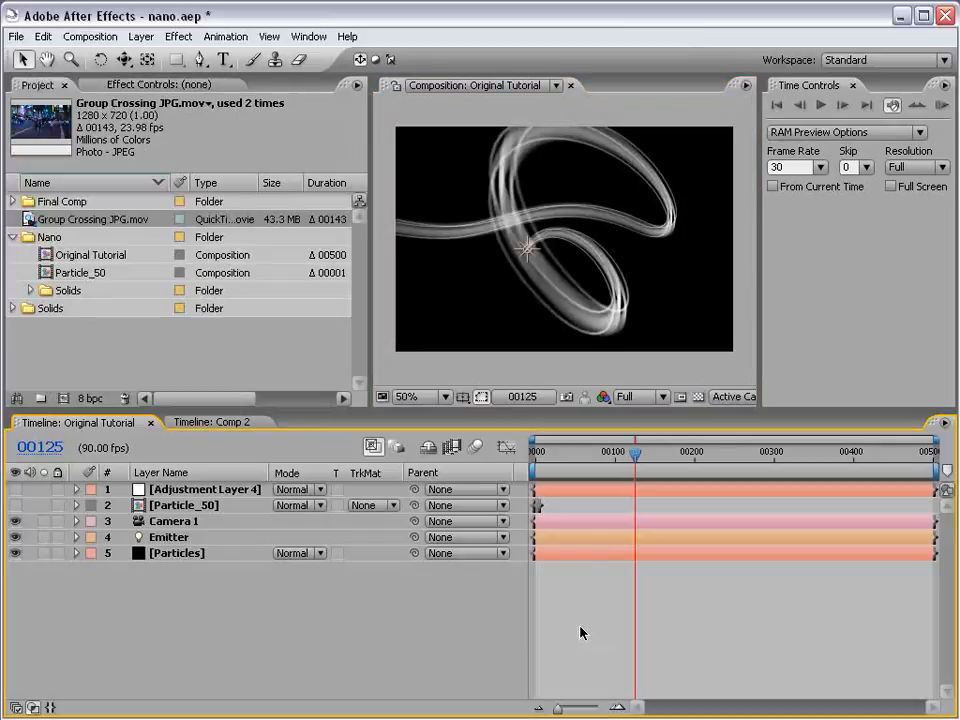
- Apply a Hue/Saturation effect to the Particles layer and enable Colorize
click(190, 554)
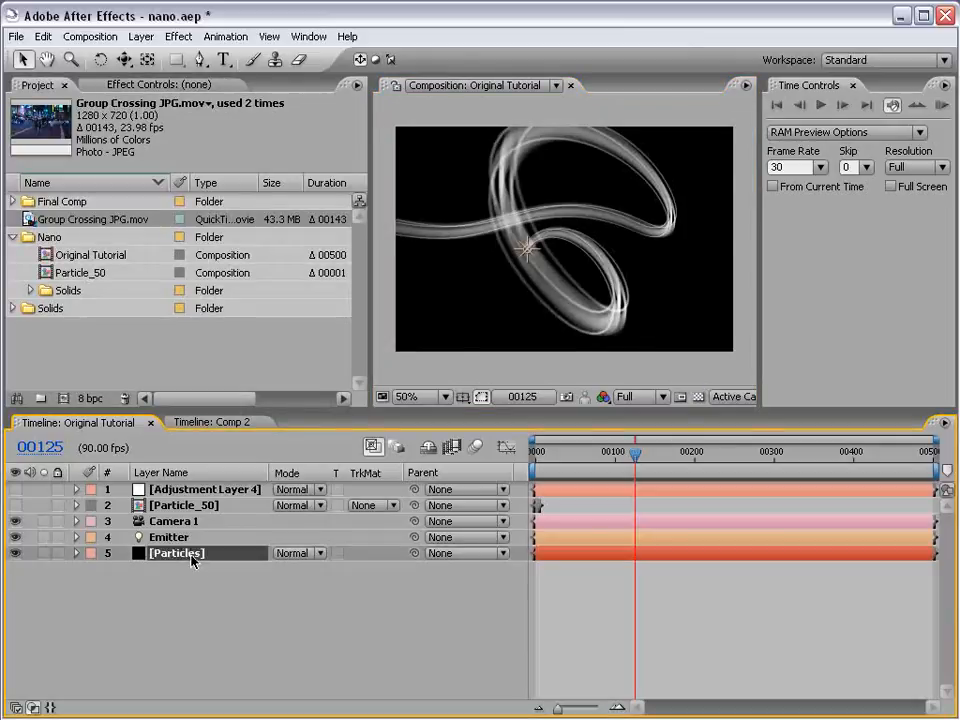
click(128, 84)
click(178, 36)
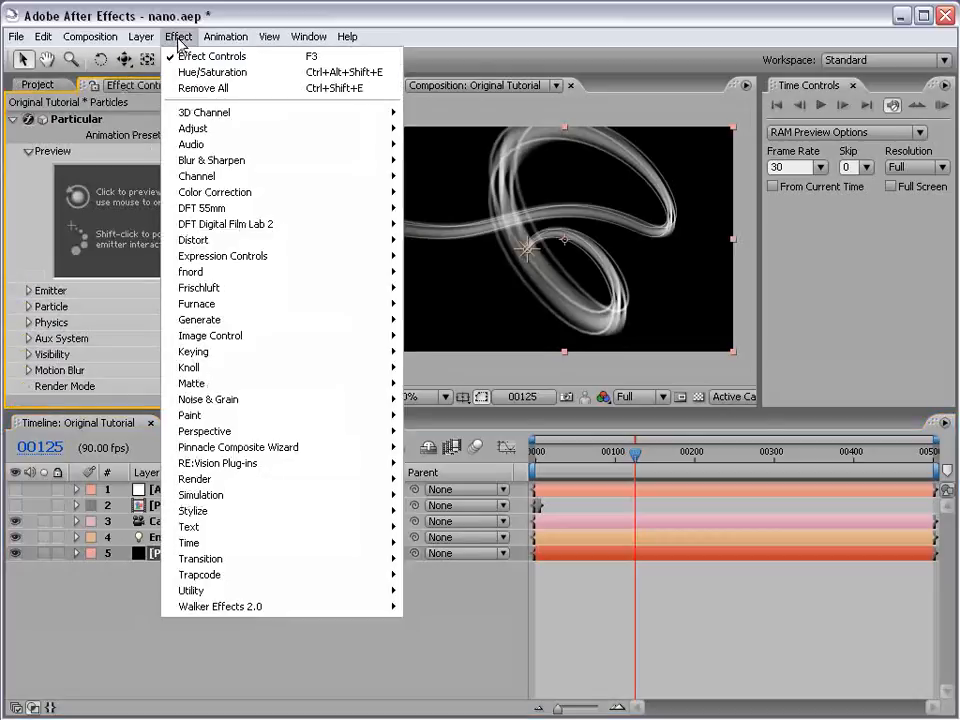
mouse_move(212, 192)
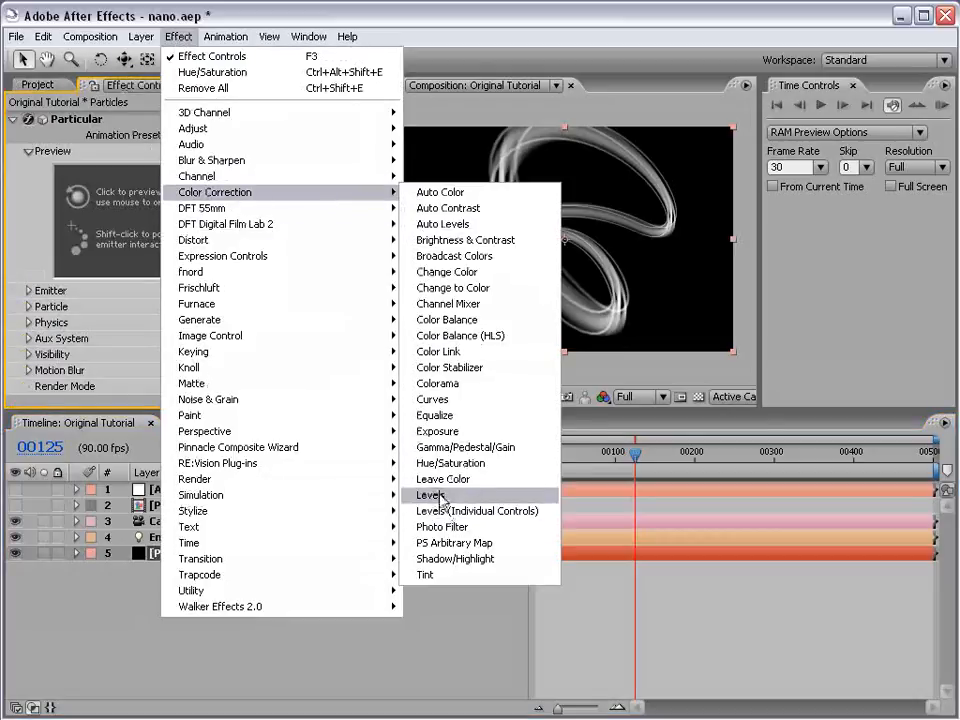
click(450, 463)
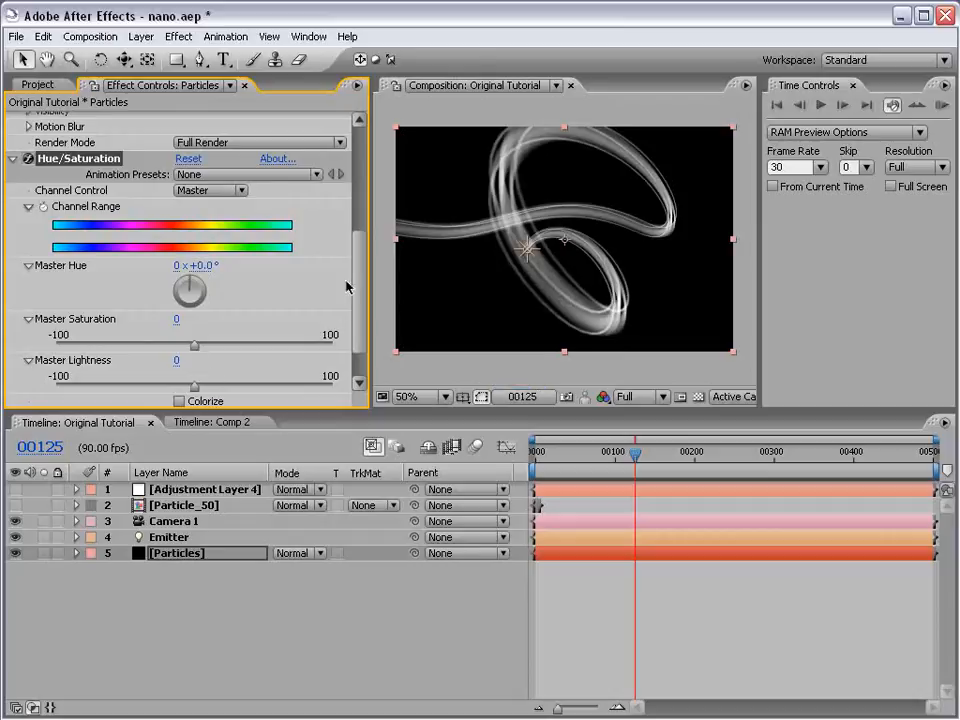
scroll(272, 240, down, 2)
click(179, 351)
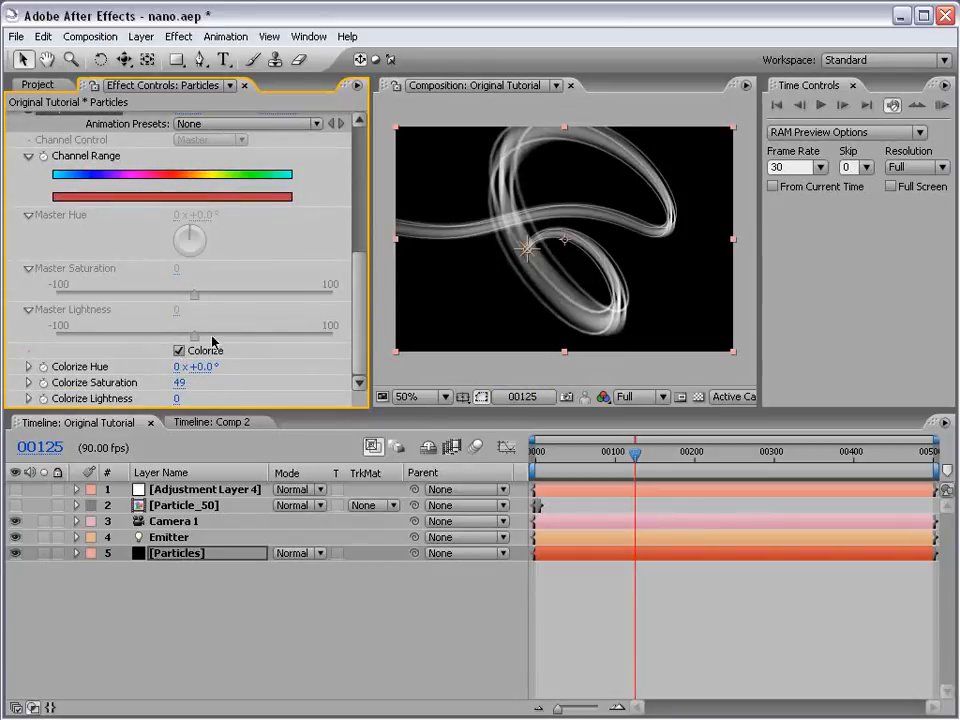
- Examine the particle streak up close in the normal view and in the RGB Straight channel at 100%
click(559, 368)
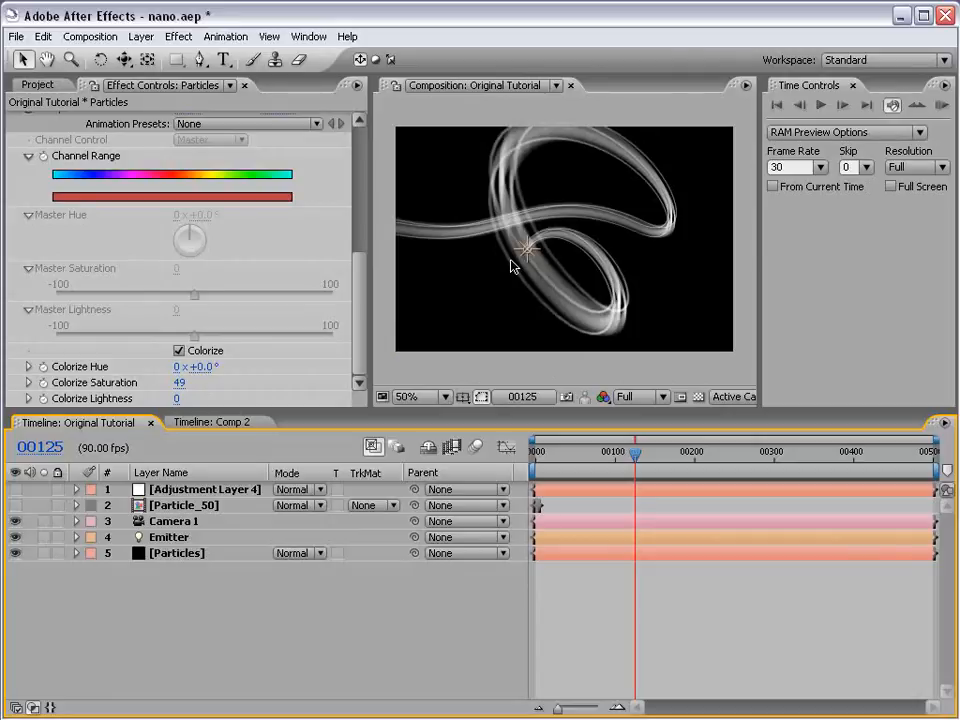
key(period)
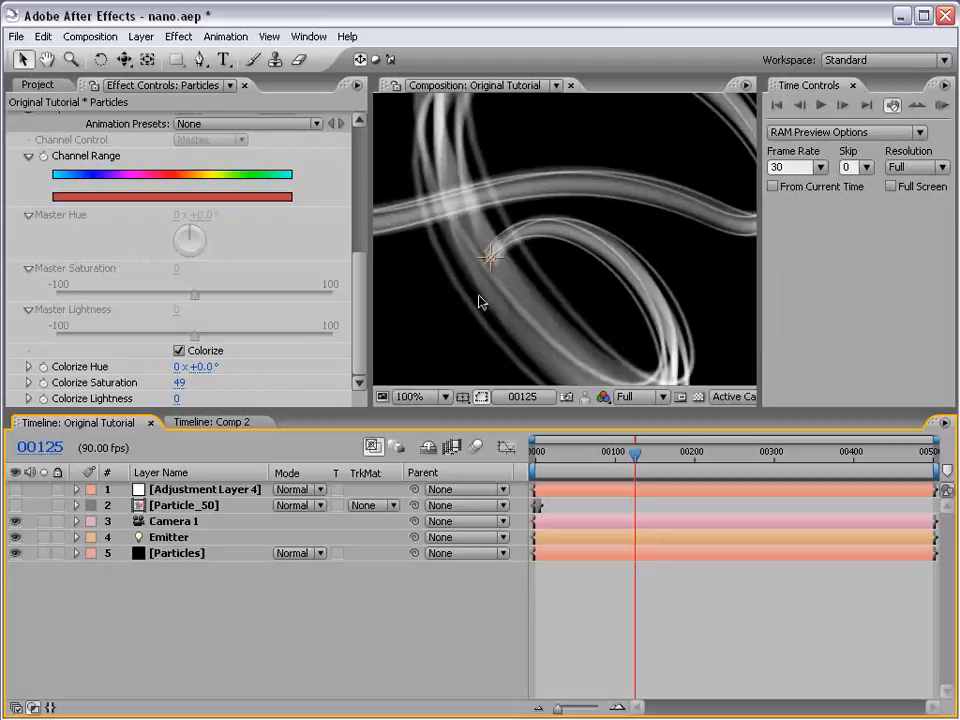
key(comma)
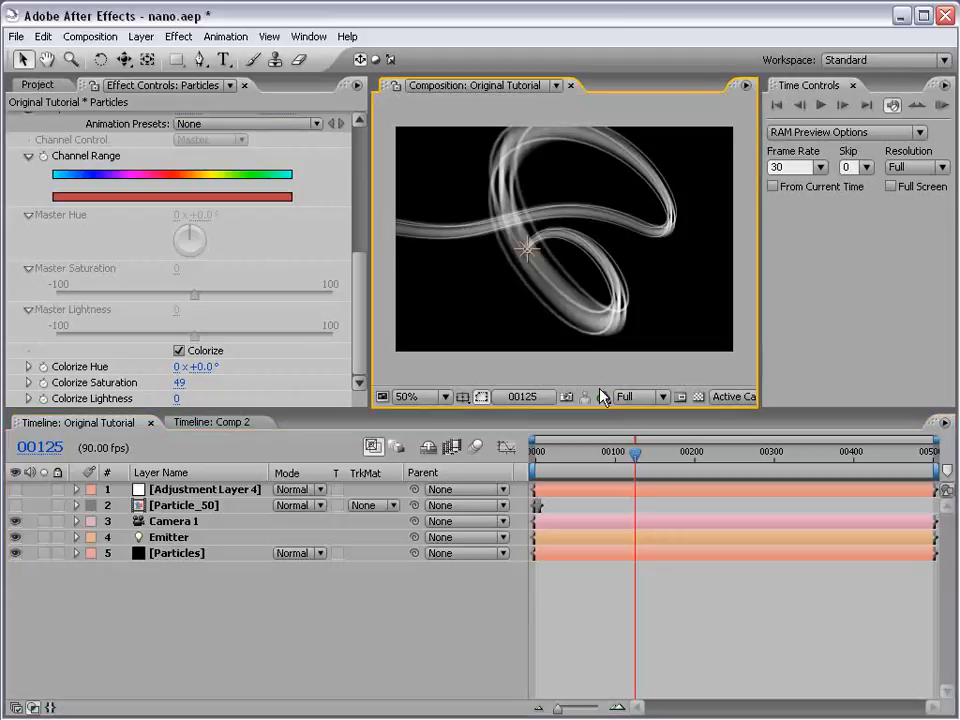
click(592, 397)
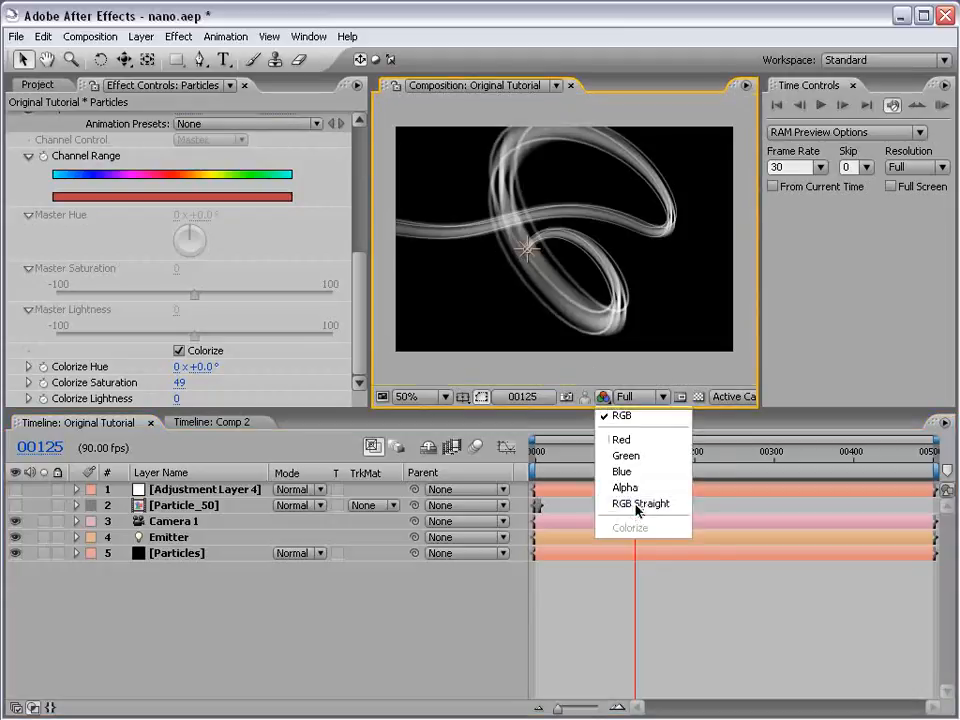
click(635, 507)
key(period)
drag(483, 207, 534, 234)
- Compare the composition's Alpha channel with its RGB view, ending on RGB at 50% zoom
click(601, 397)
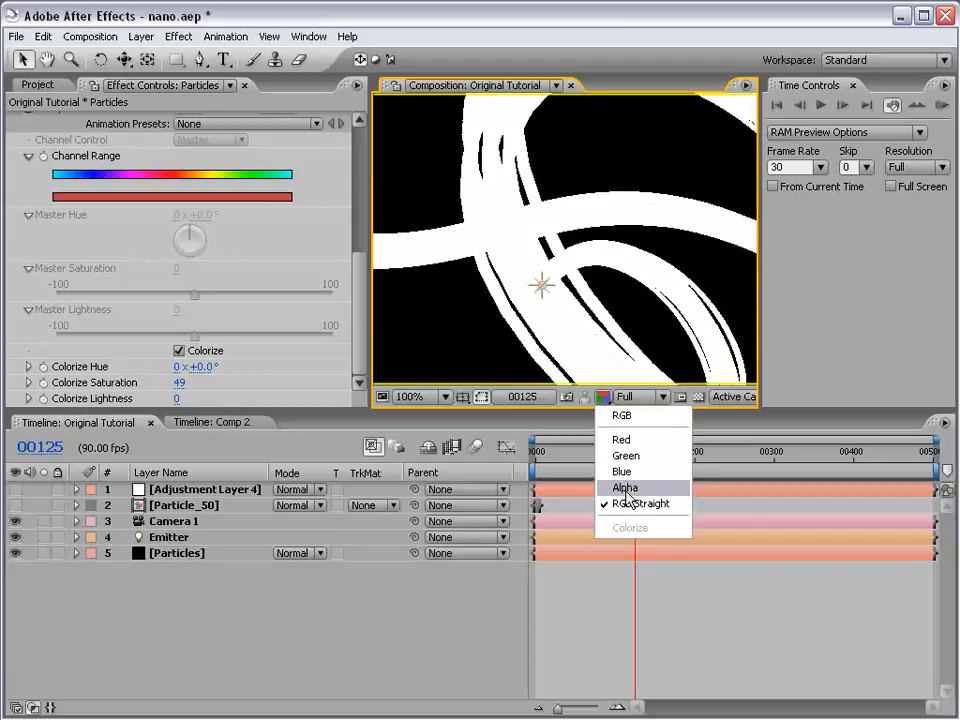
click(645, 503)
key(comma)
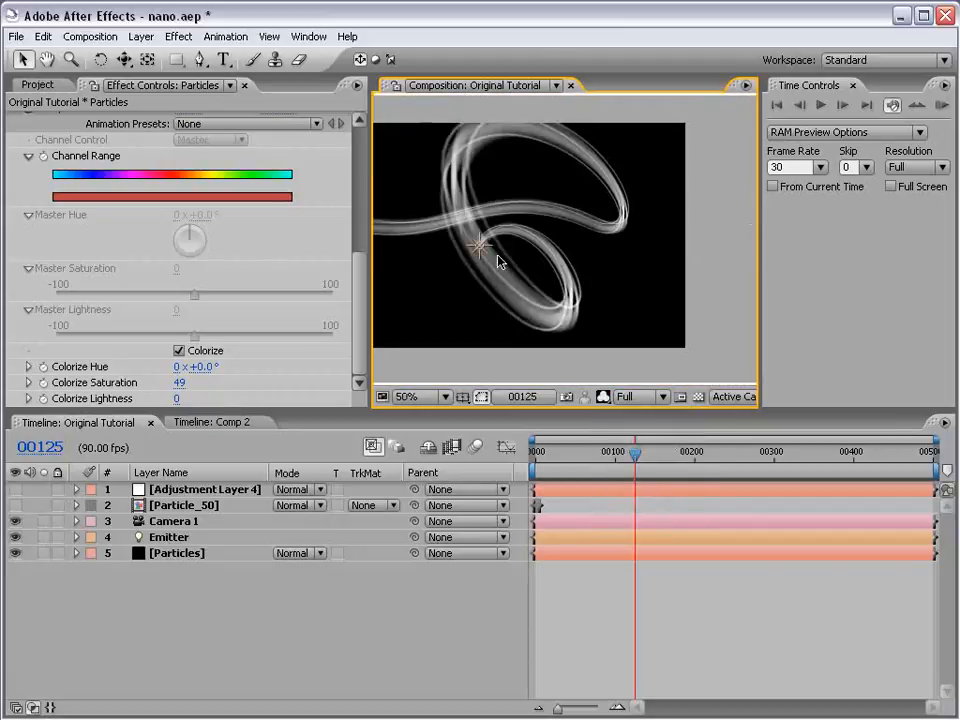
click(603, 398)
click(613, 418)
click(602, 397)
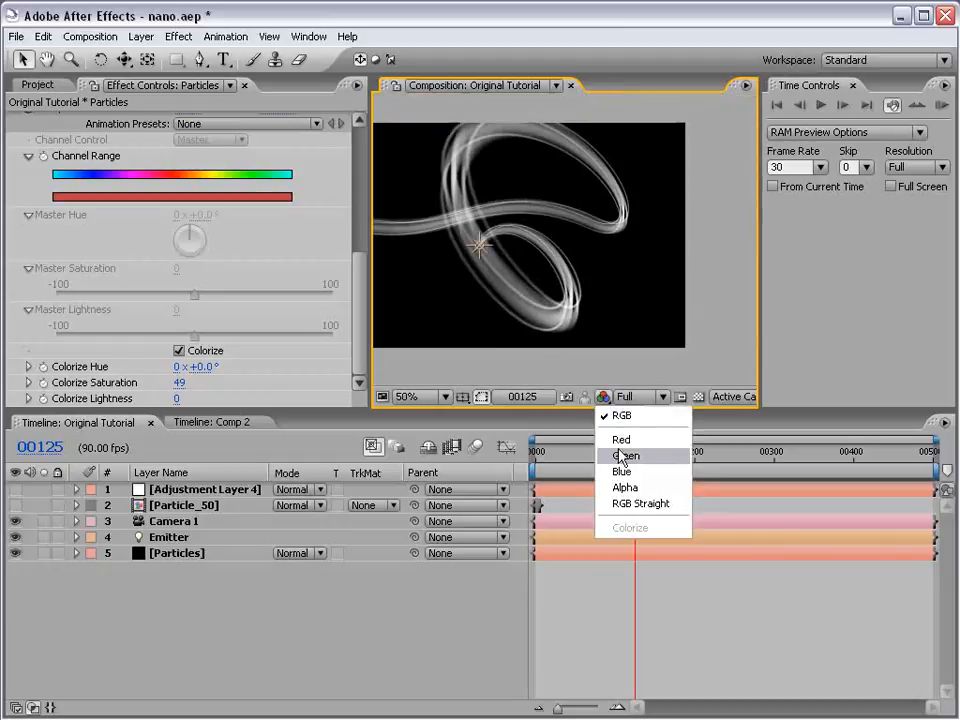
click(625, 487)
click(603, 397)
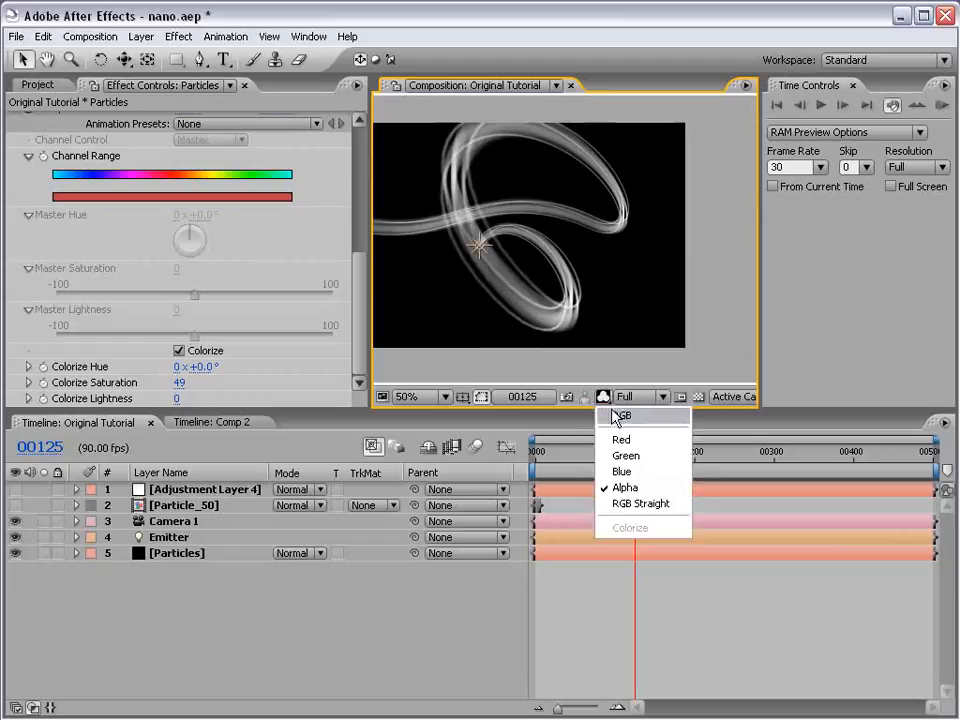
click(618, 416)
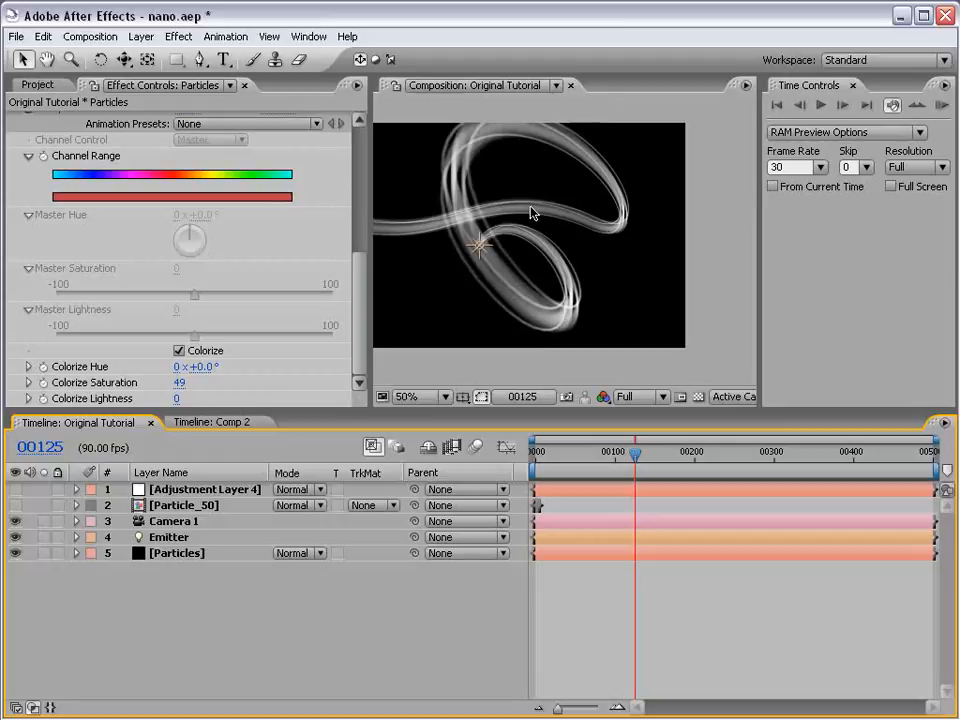
- Apply the Colorama effect to the Particles layer
click(181, 557)
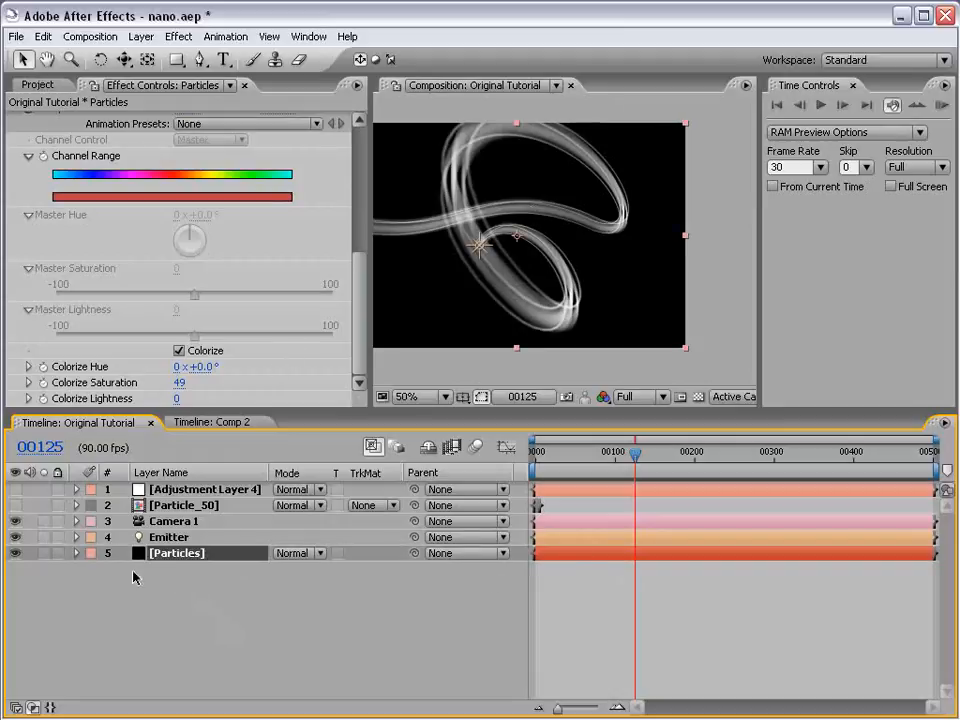
click(178, 37)
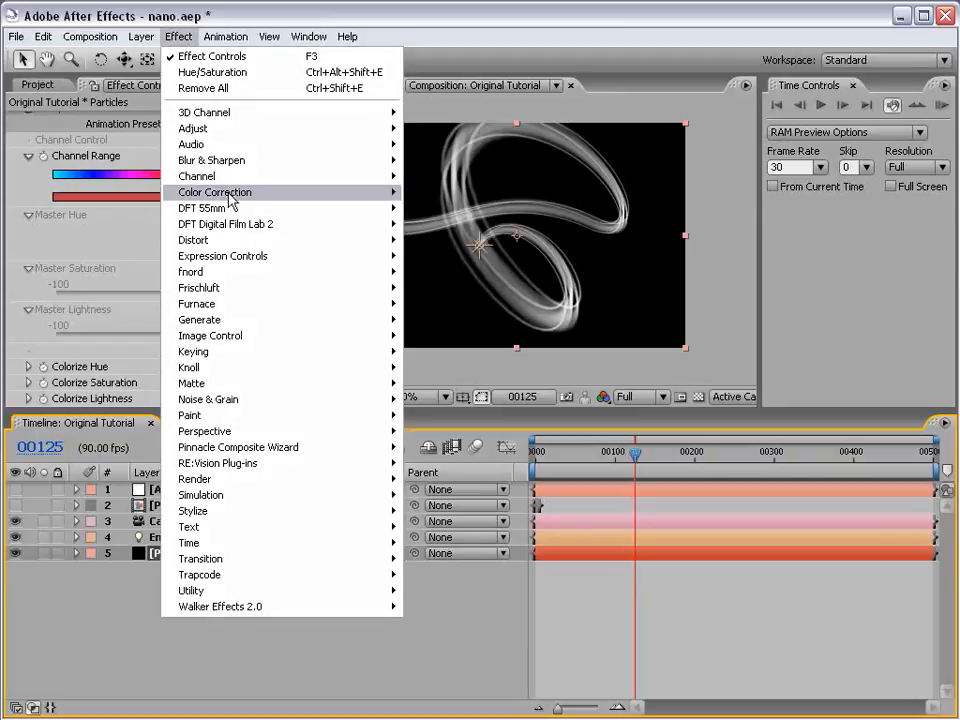
mouse_move(204, 196)
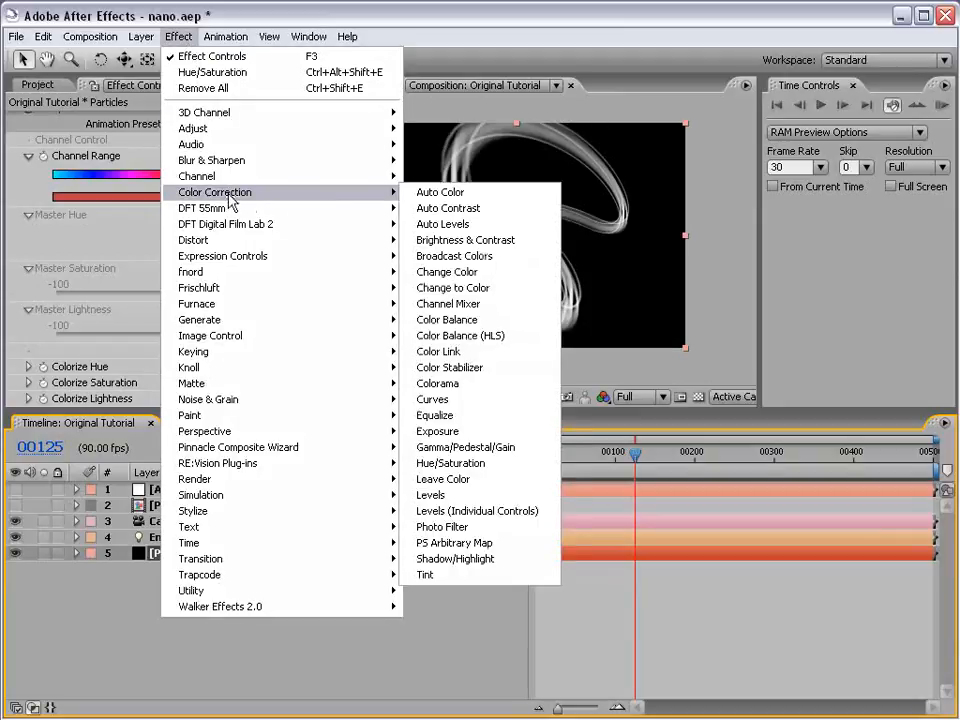
click(468, 385)
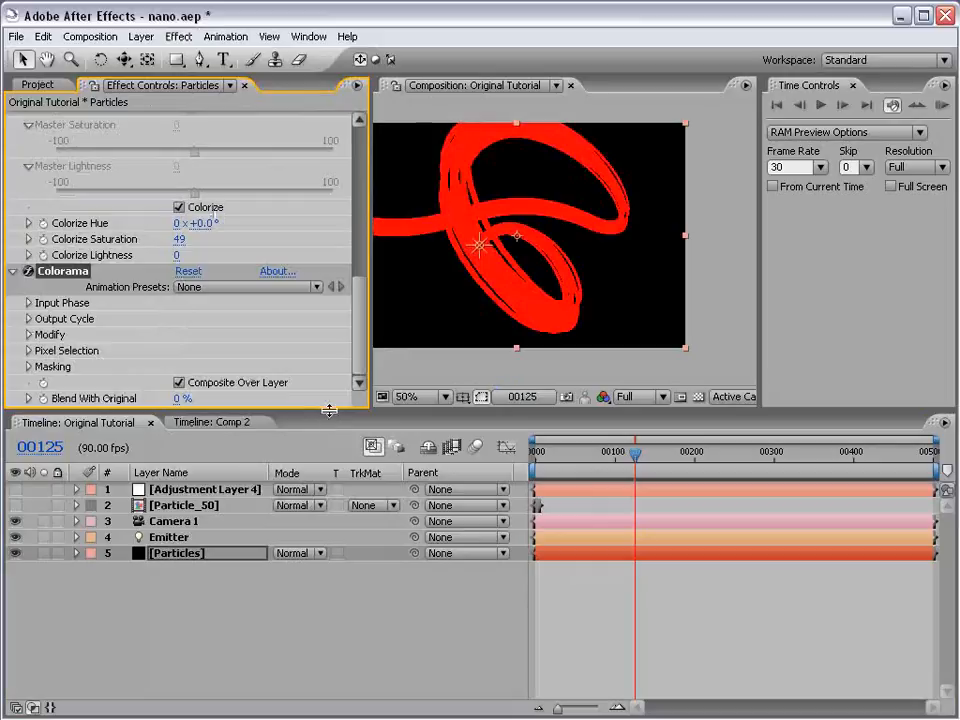
- Remove the Hue/Saturation effect from the Particles layer and collapse the Particular settings
drag(330, 411, 347, 547)
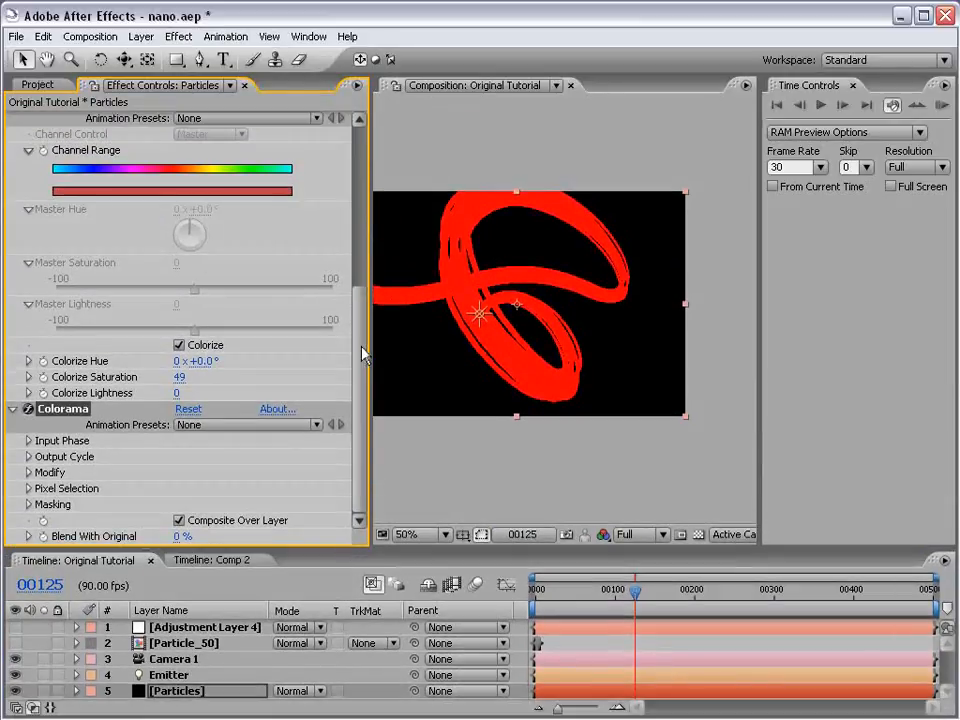
scroll(204, 268, up, 3)
key(Delete)
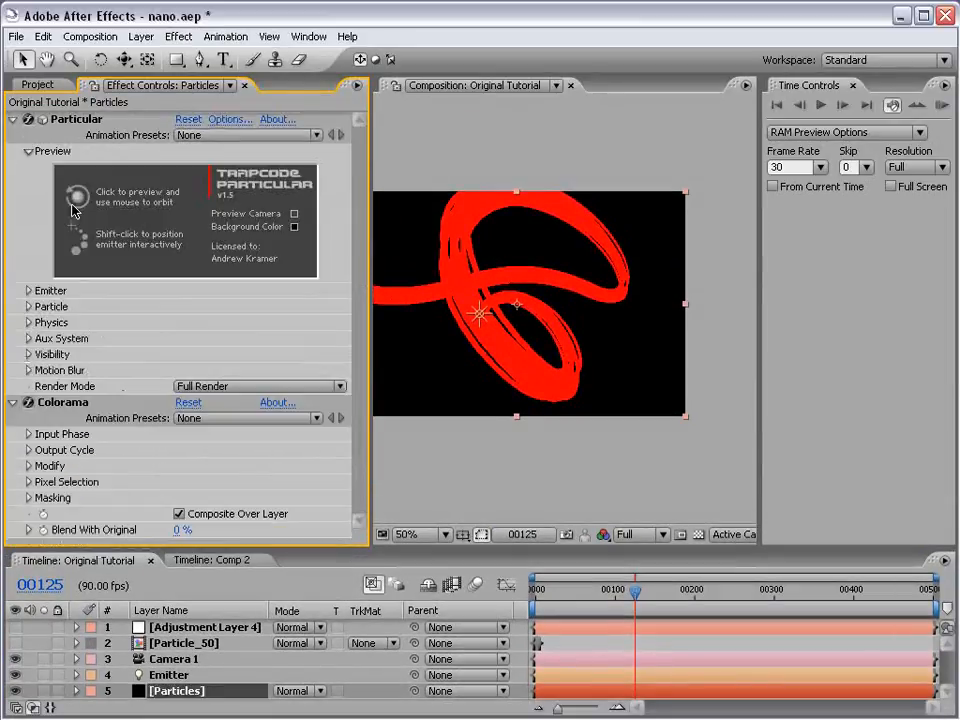
click(14, 120)
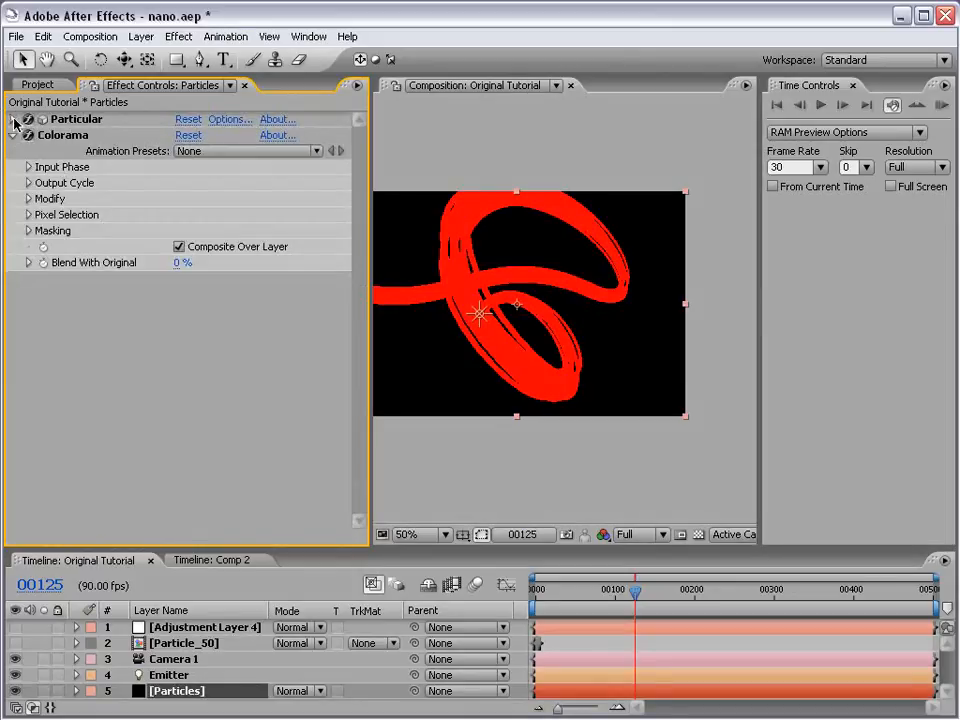
- Set Colorama's input phase to come from Alpha and examine the streak's colors at 100%
click(29, 167)
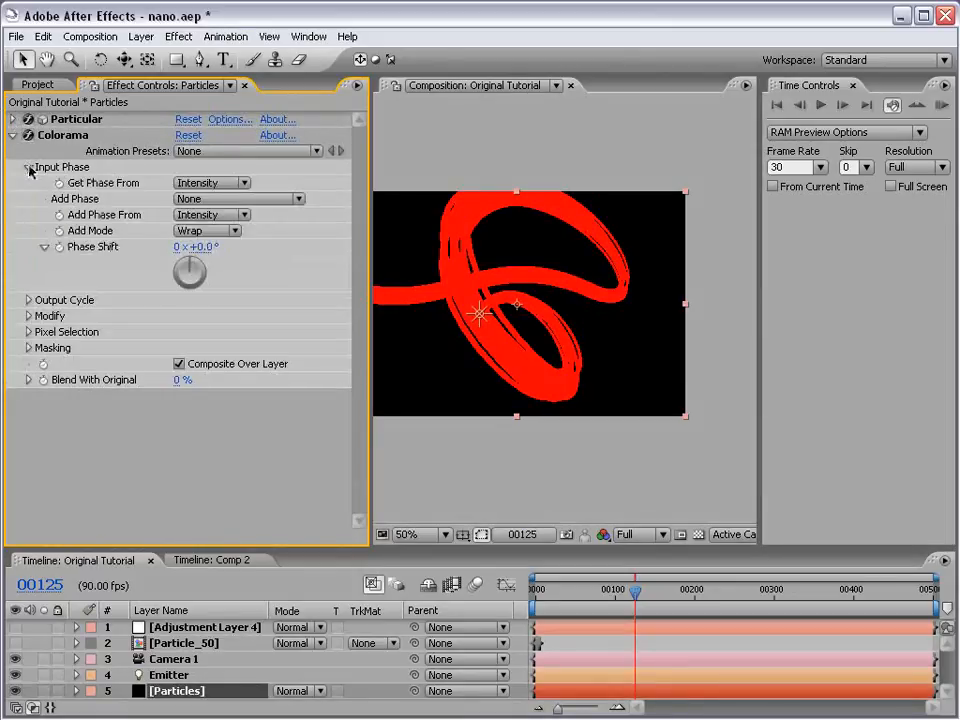
click(28, 298)
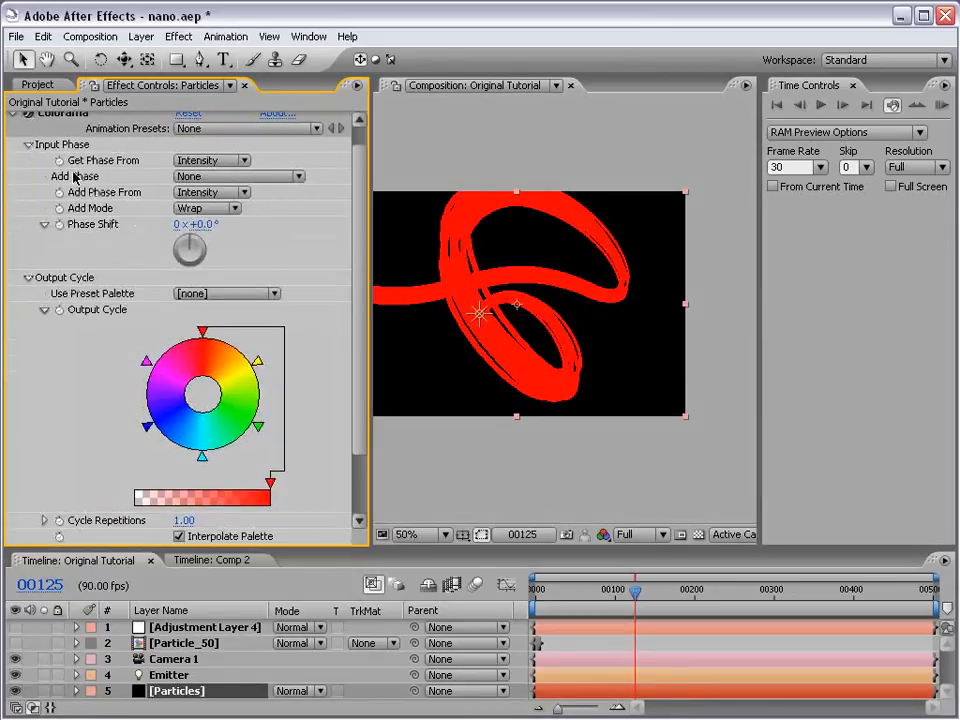
click(208, 161)
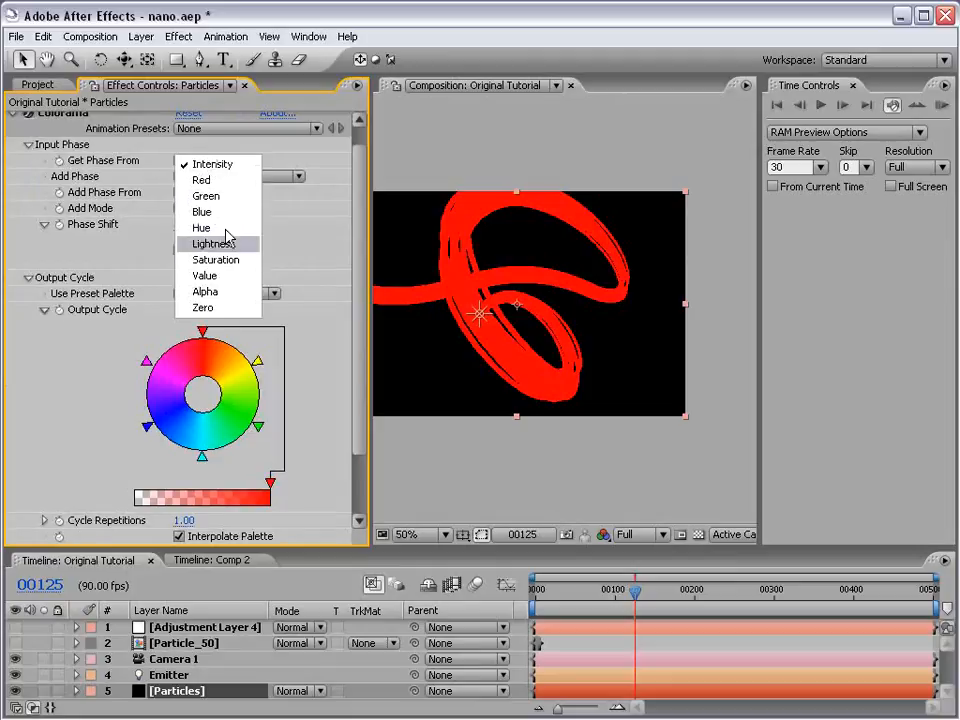
click(206, 292)
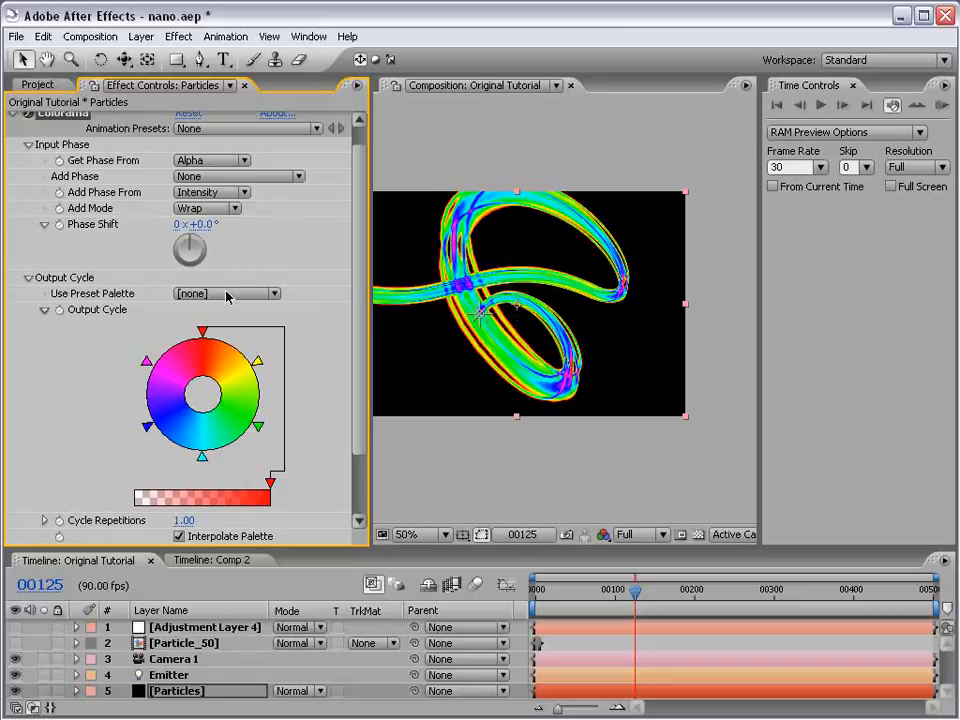
key(period)
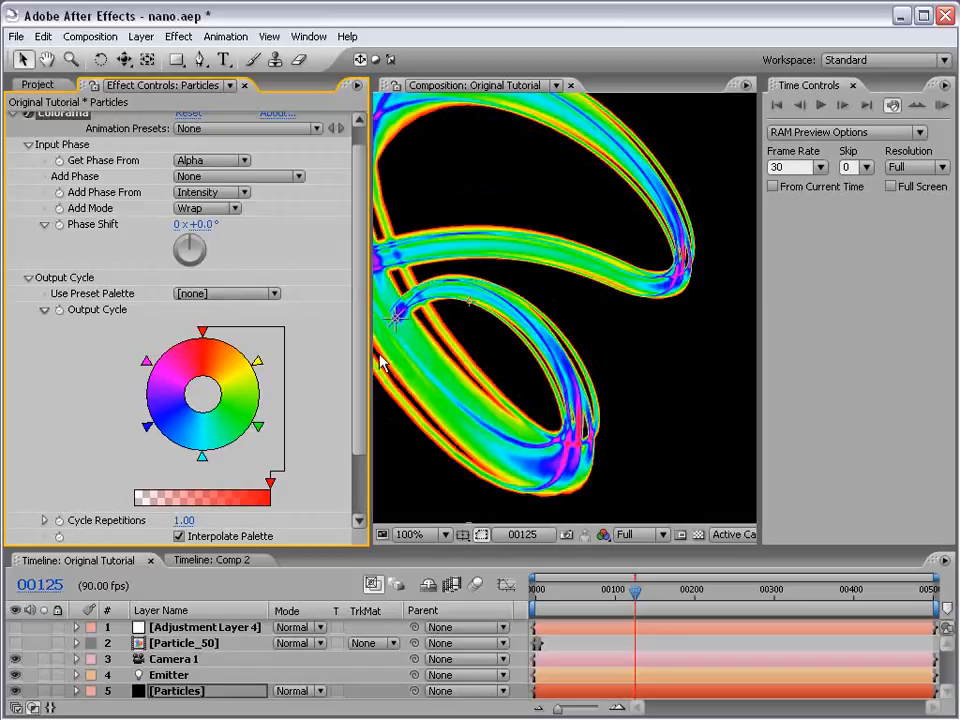
key(h)
drag(446, 264, 580, 275)
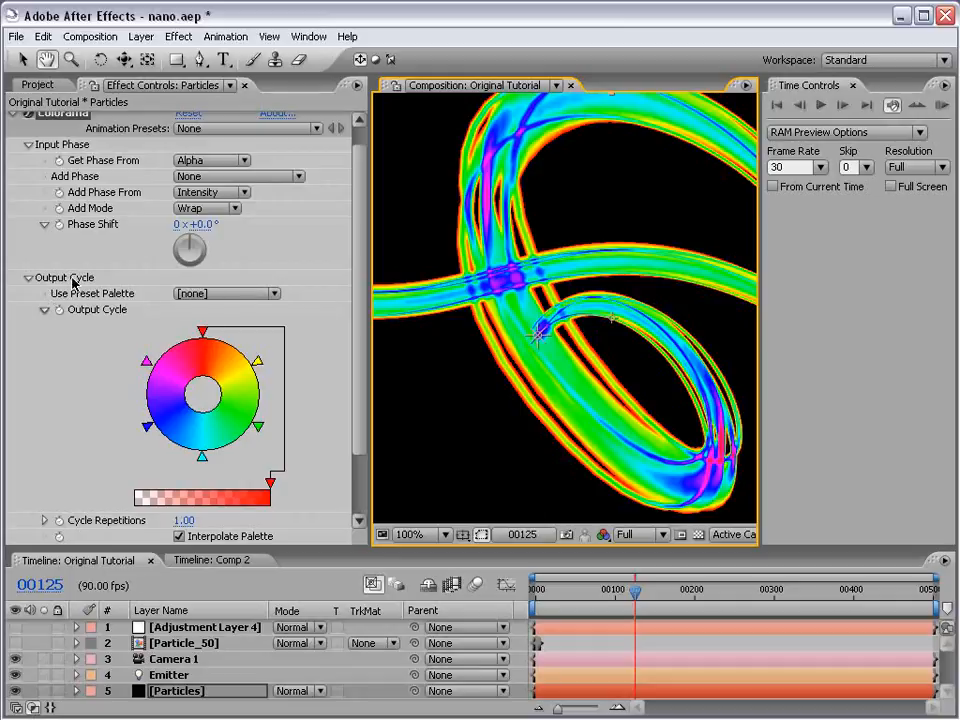
- Set Colorama's output cycle to the Alpha Ramp preset palette
click(208, 295)
click(208, 295)
click(228, 312)
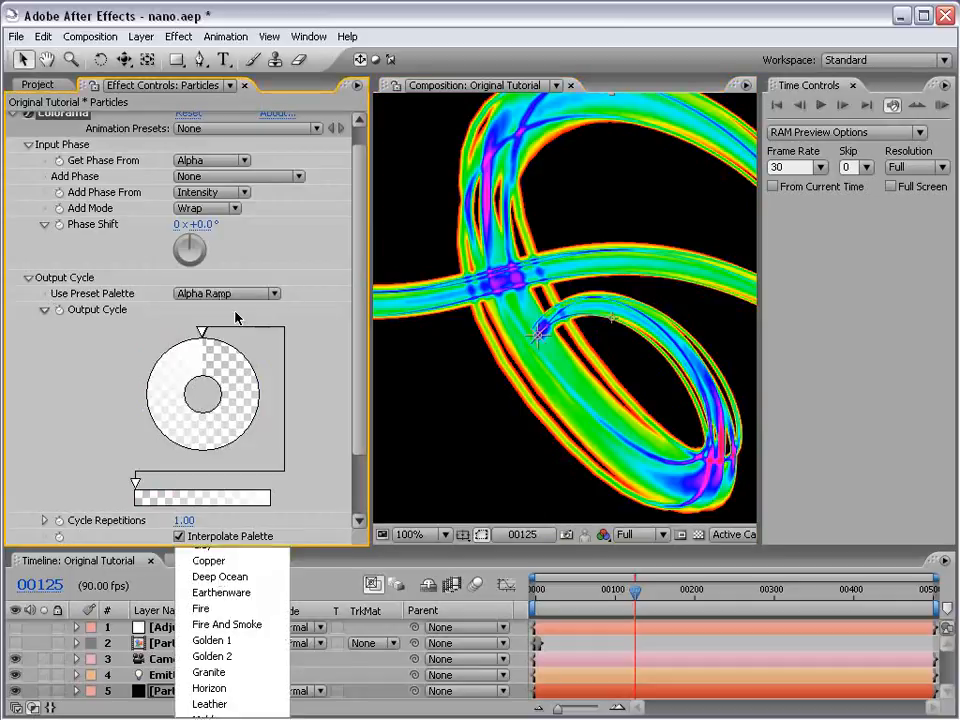
mouse_move(203, 332)
mouse_down()
mouse_move(189, 332)
mouse_move(220, 334)
mouse_move(198, 334)
mouse_up()
click(200, 294)
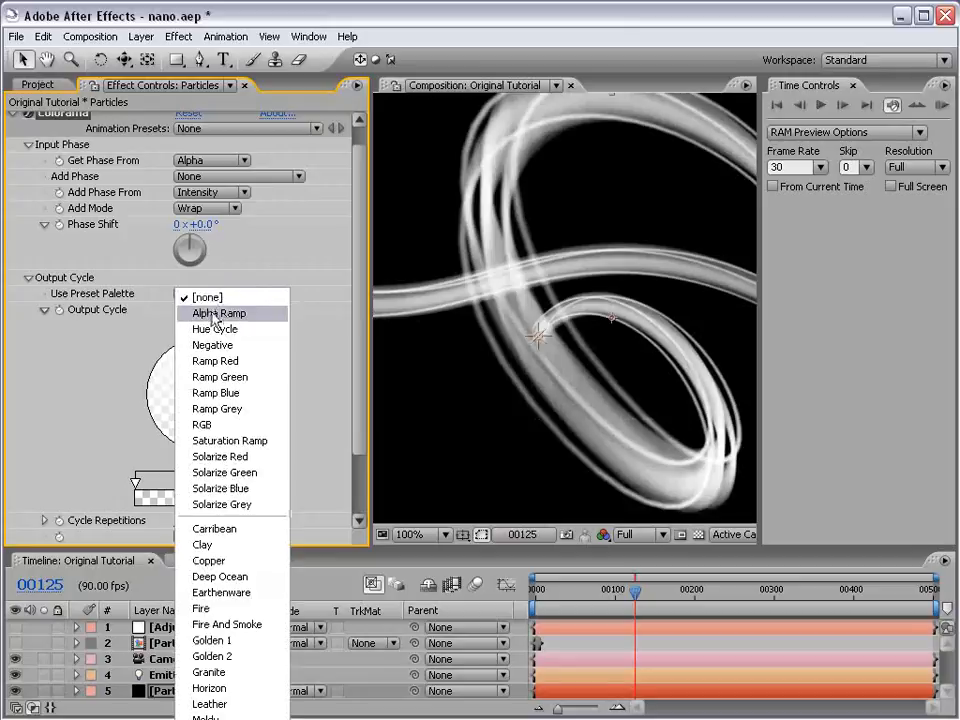
click(268, 316)
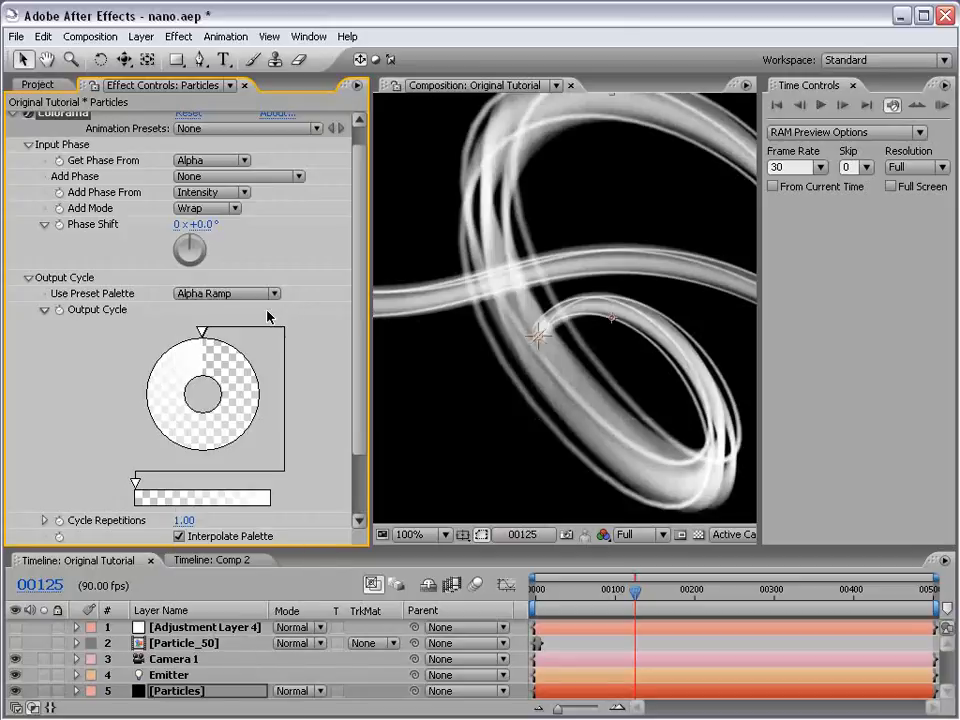
- Change the white color marker of Colorama's alpha ramp to black
double_click(206, 333)
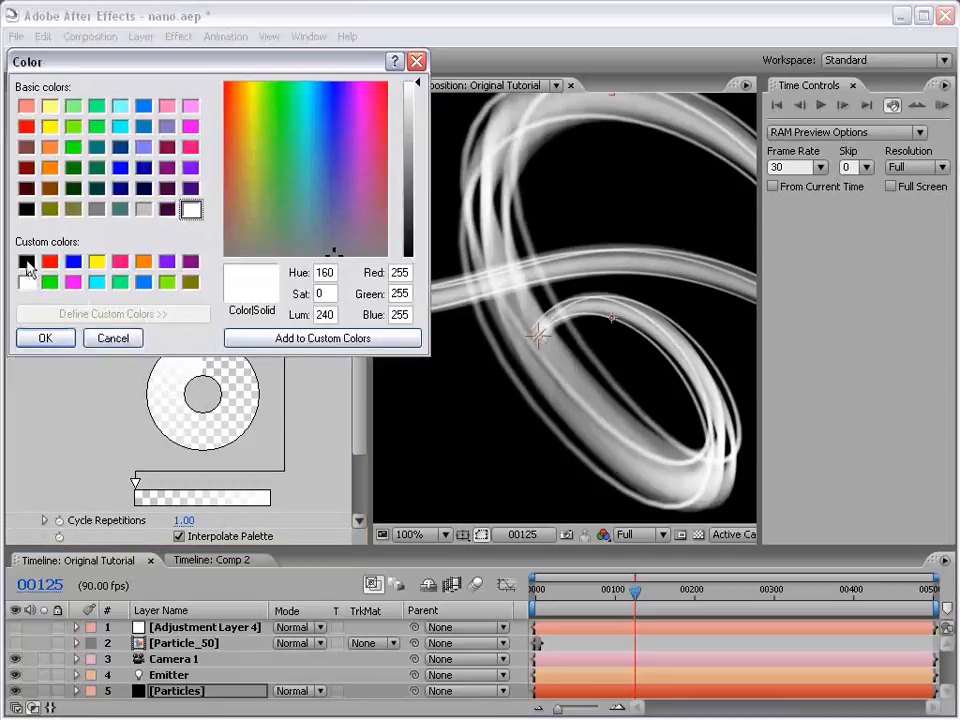
click(26, 262)
click(41, 338)
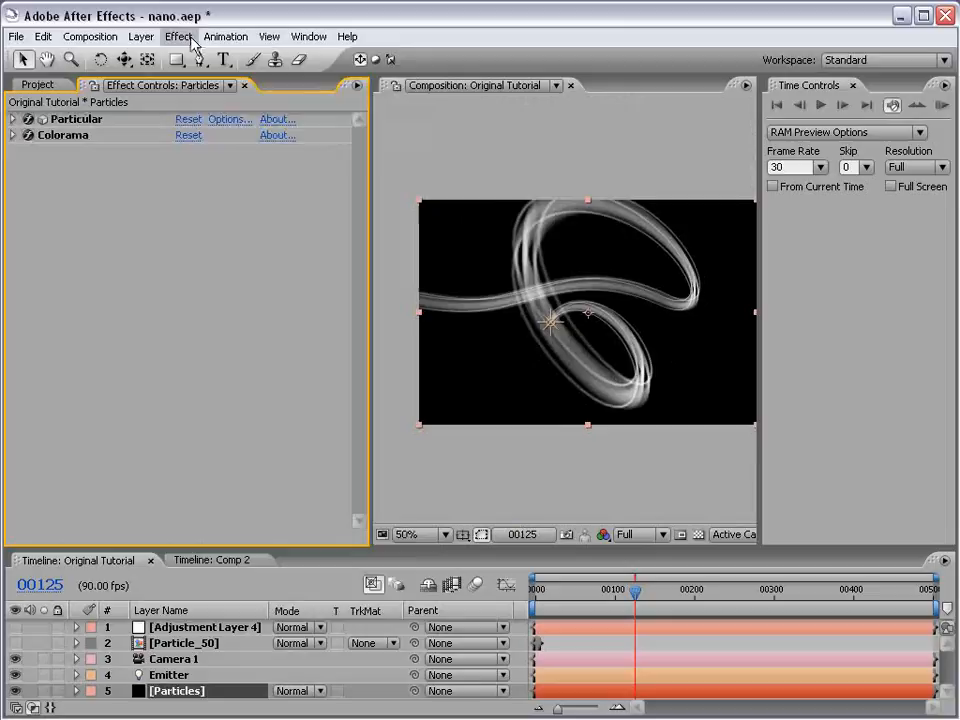
- Add a Hue/Saturation effect after Colorama on the Particles layer, enable Colorize, and shift the colorize hue to tint the streak blue
click(180, 37)
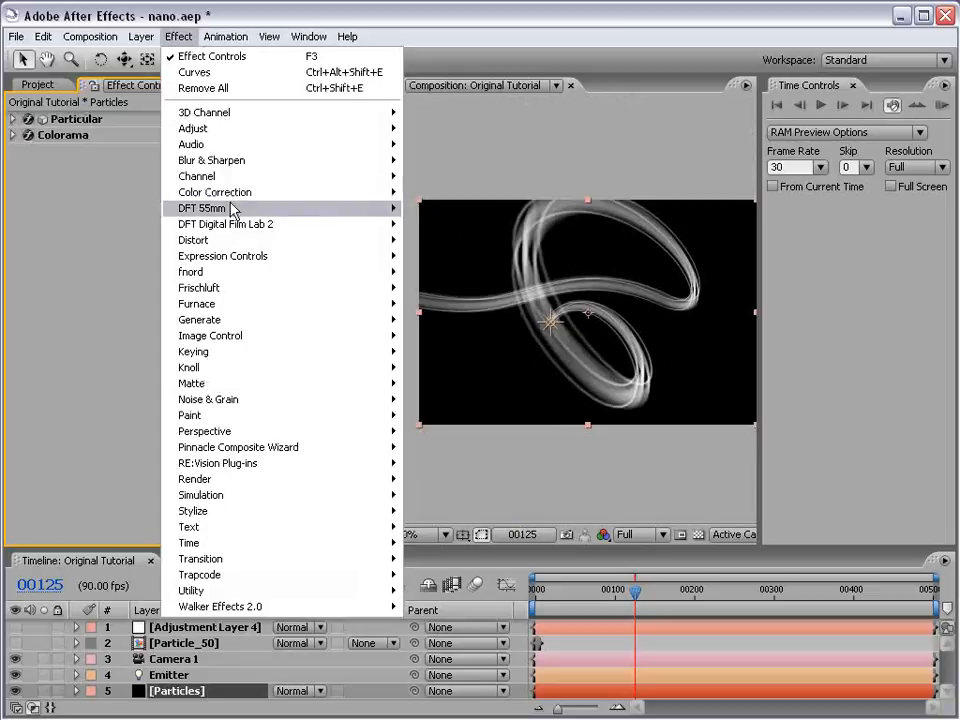
mouse_move(250, 193)
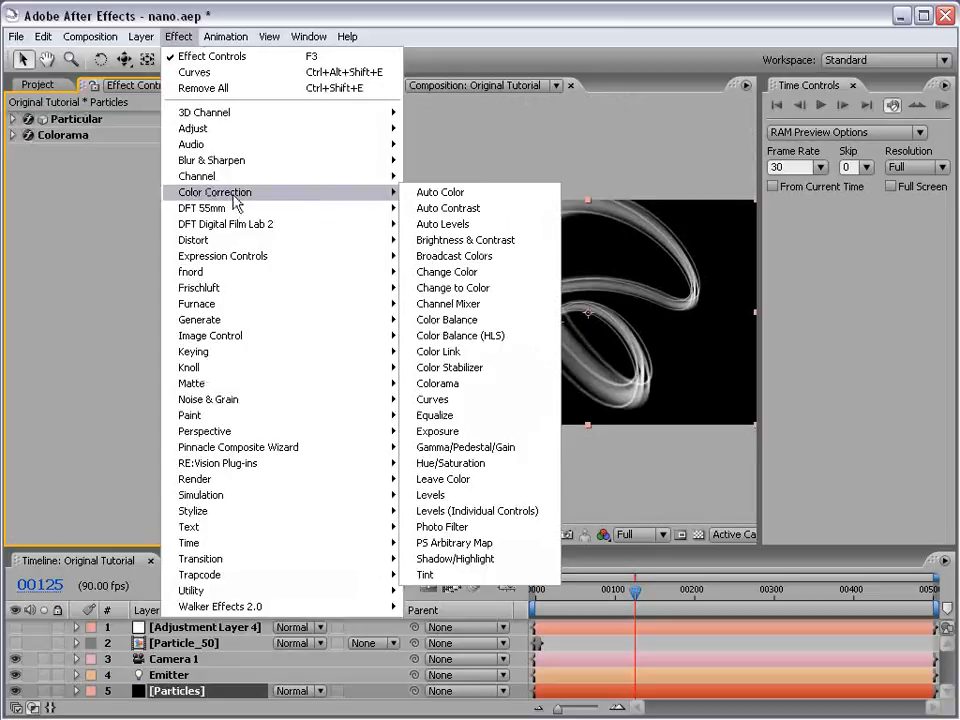
click(459, 465)
click(179, 393)
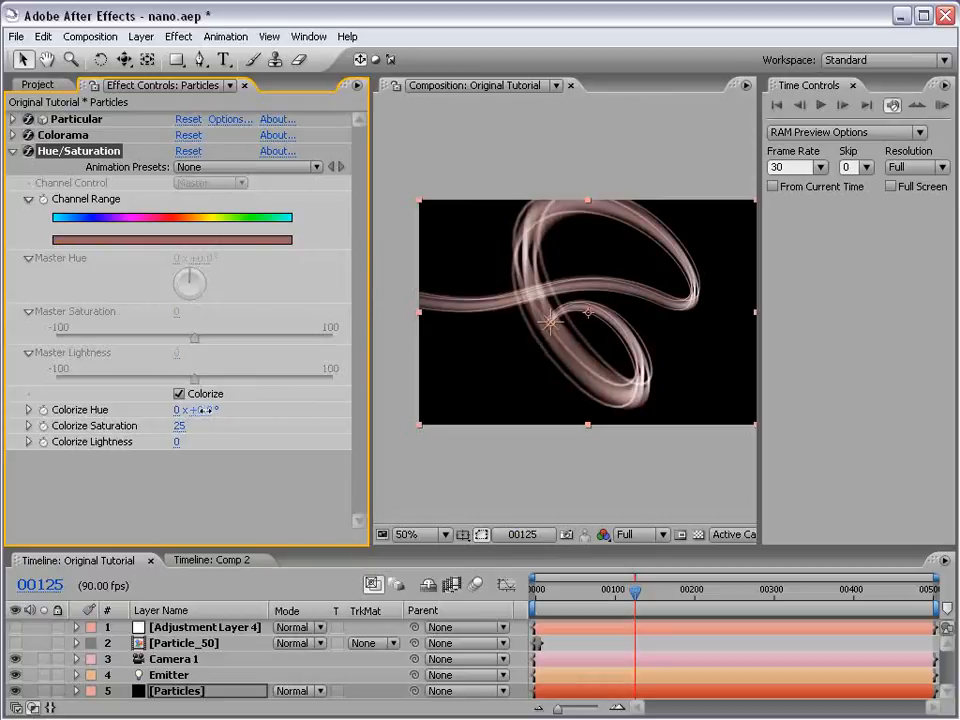
mouse_move(201, 410)
mouse_down()
mouse_move(158, 410)
mouse_move(187, 412)
mouse_up()
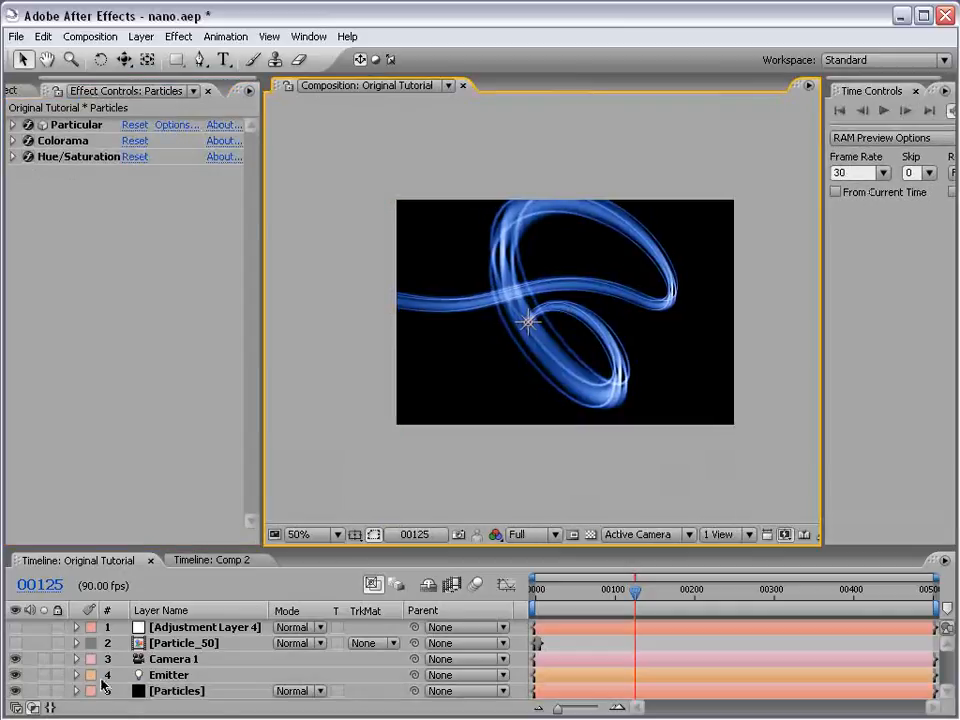
- Apply a Glow effect to the Particles layer and set its Glow Radius to 30
click(178, 36)
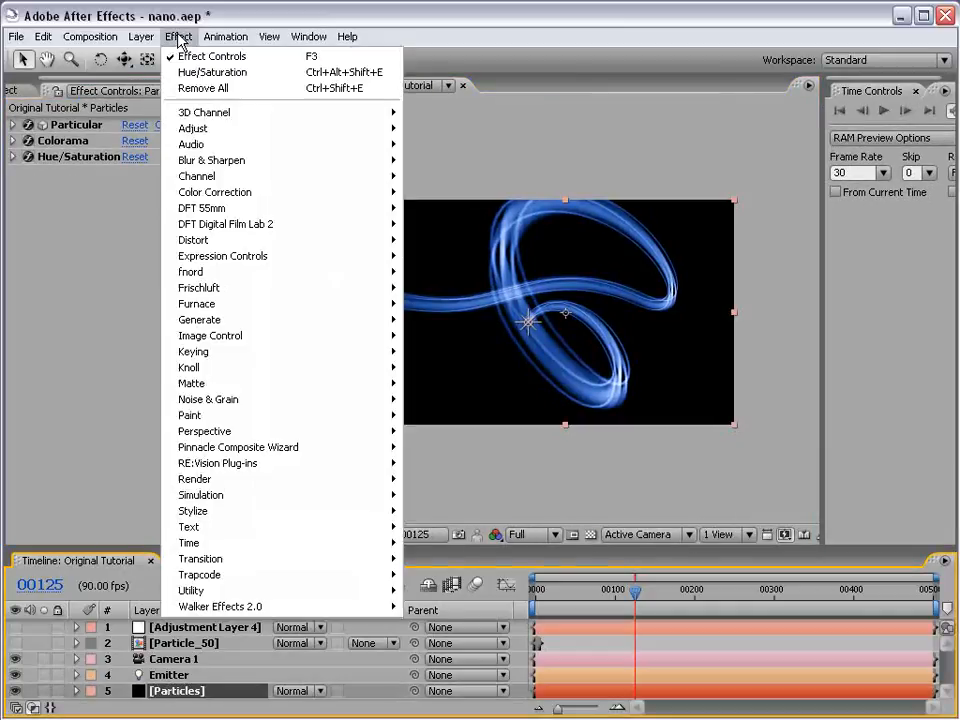
mouse_move(373, 510)
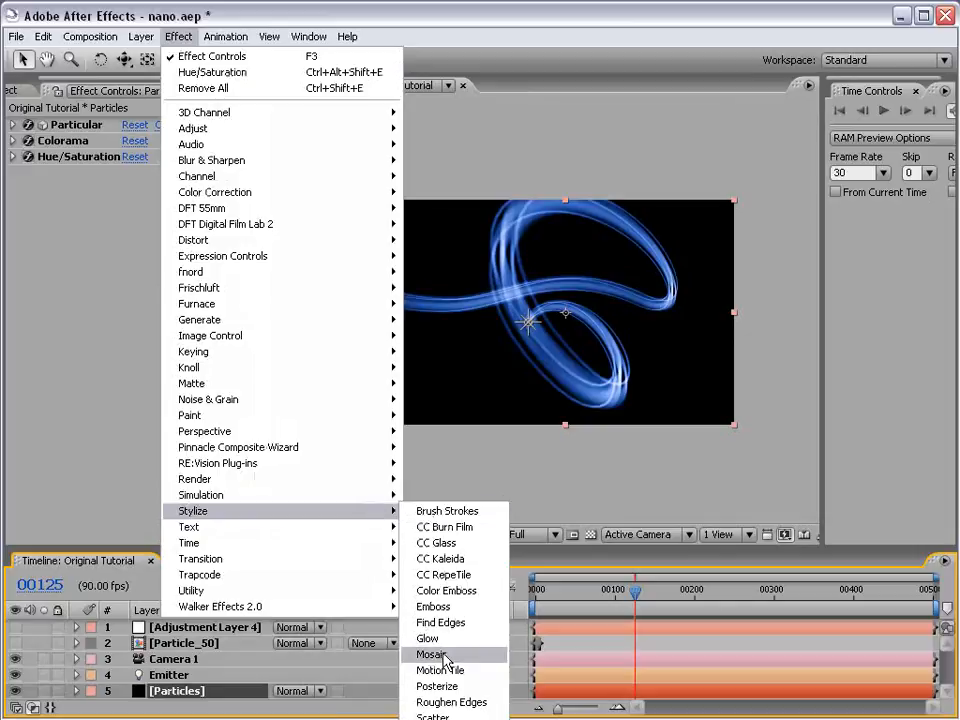
click(489, 637)
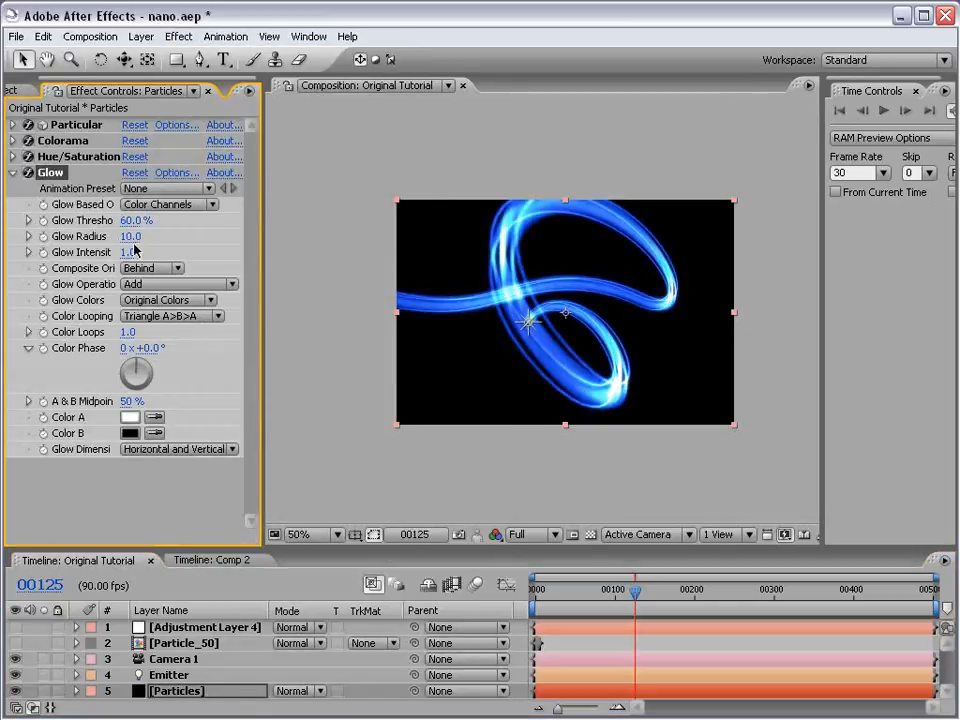
click(126, 236)
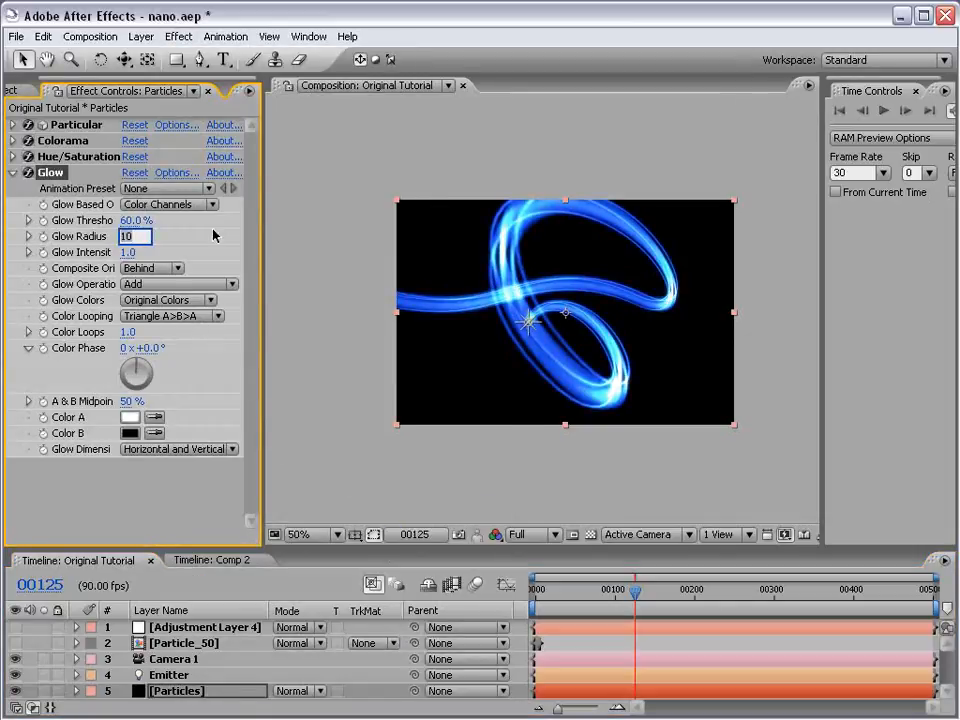
text(30)
key(Return)
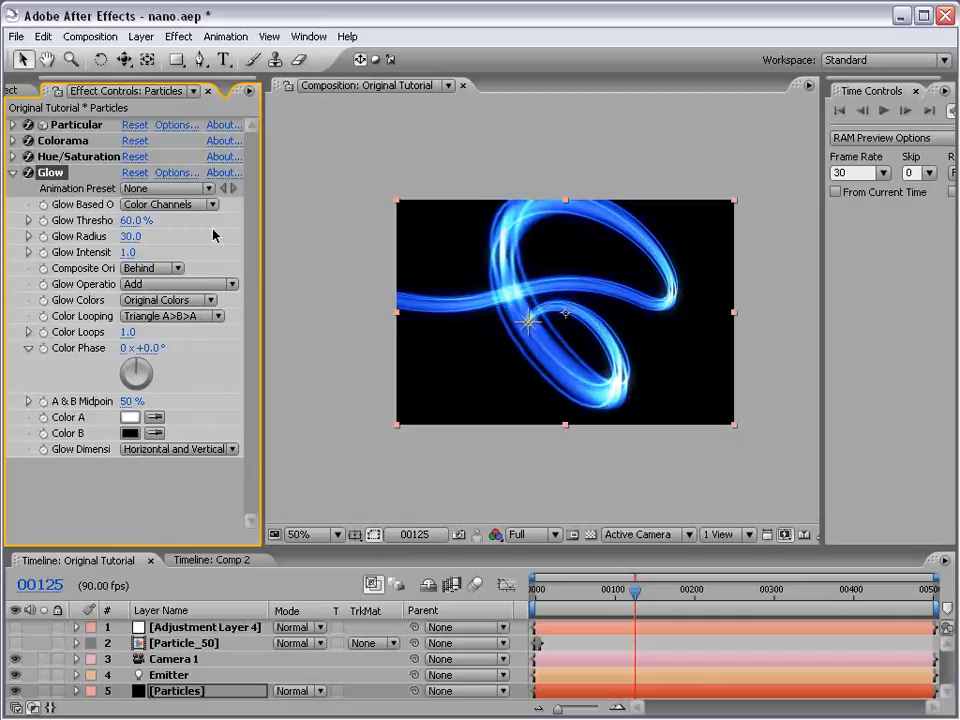
- Place Group Crossing JPG.mov beneath the Particles layer in the Original Tutorial composition and fit it to the comp height
click(568, 426)
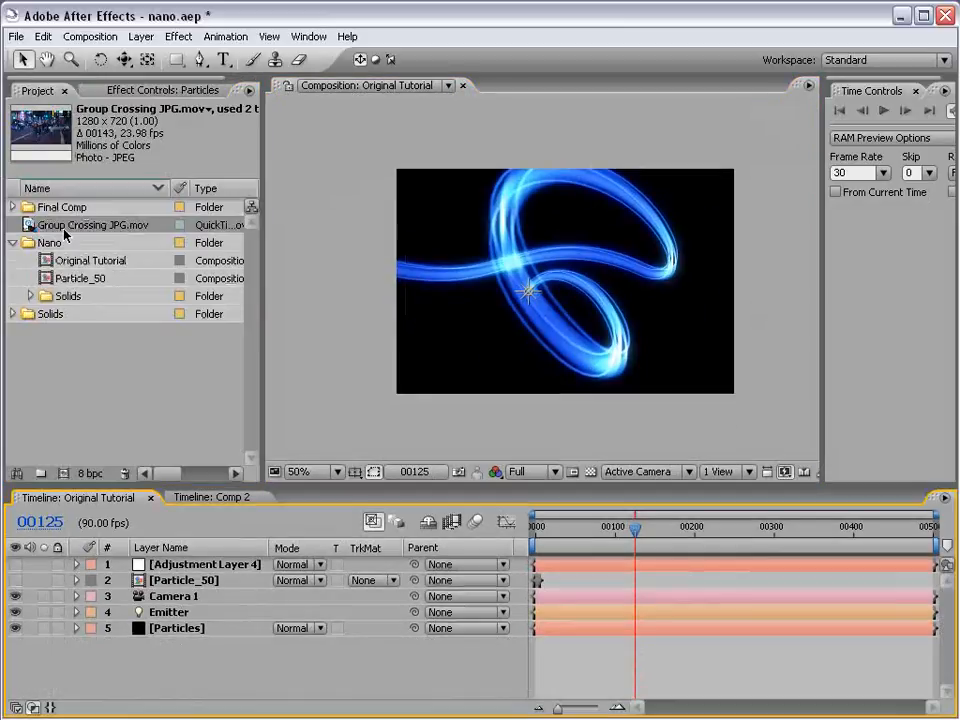
drag(63, 234, 149, 643)
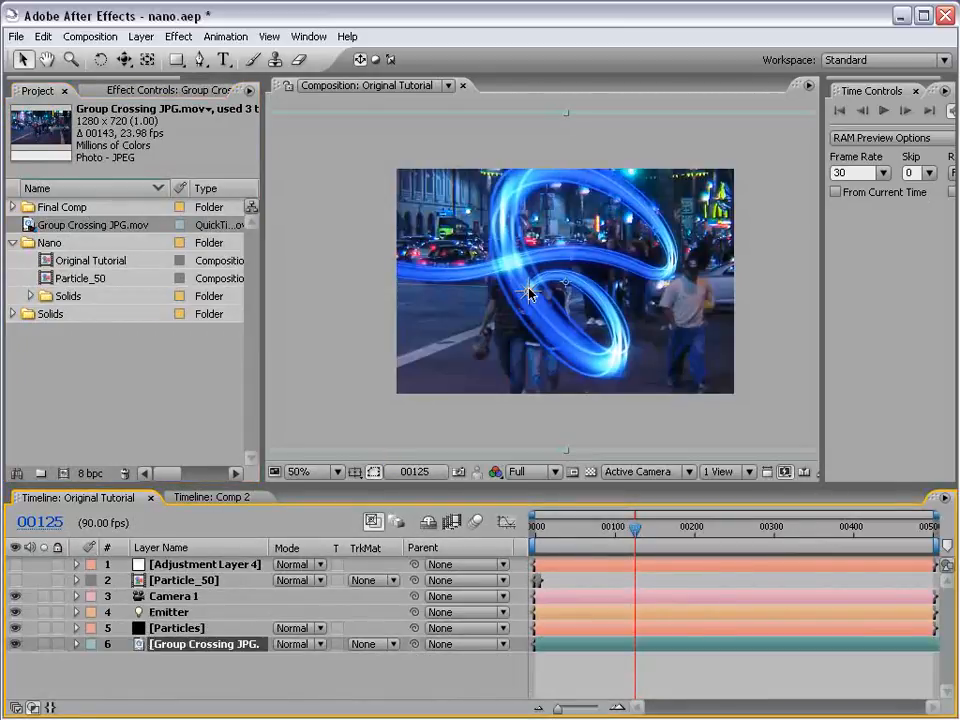
scroll(529, 292, down, 1)
right_click(405, 236)
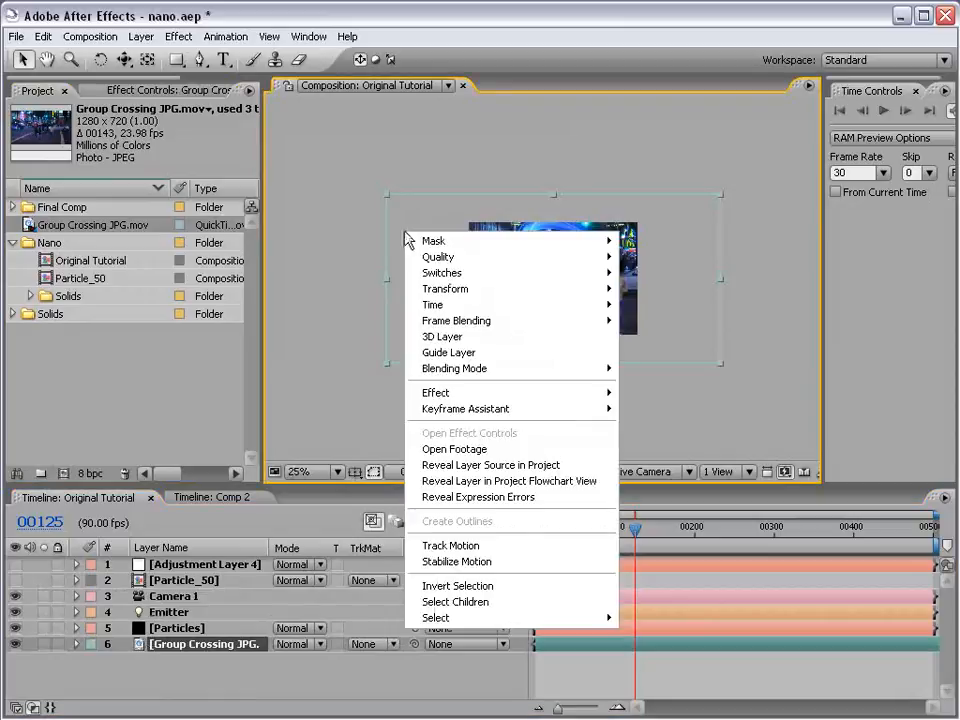
mouse_move(435, 290)
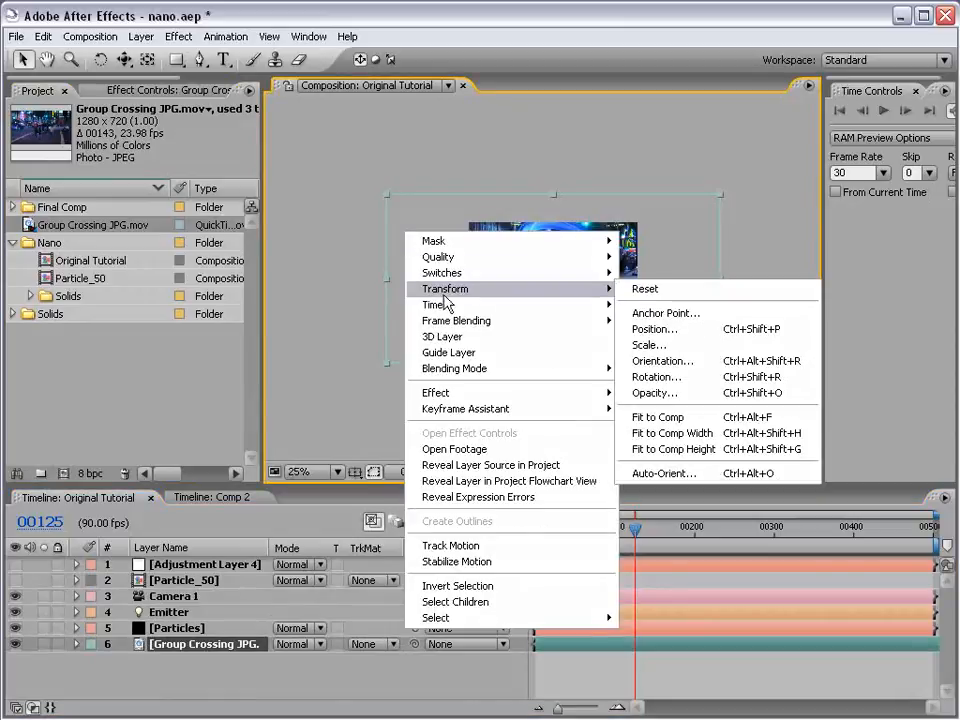
click(697, 450)
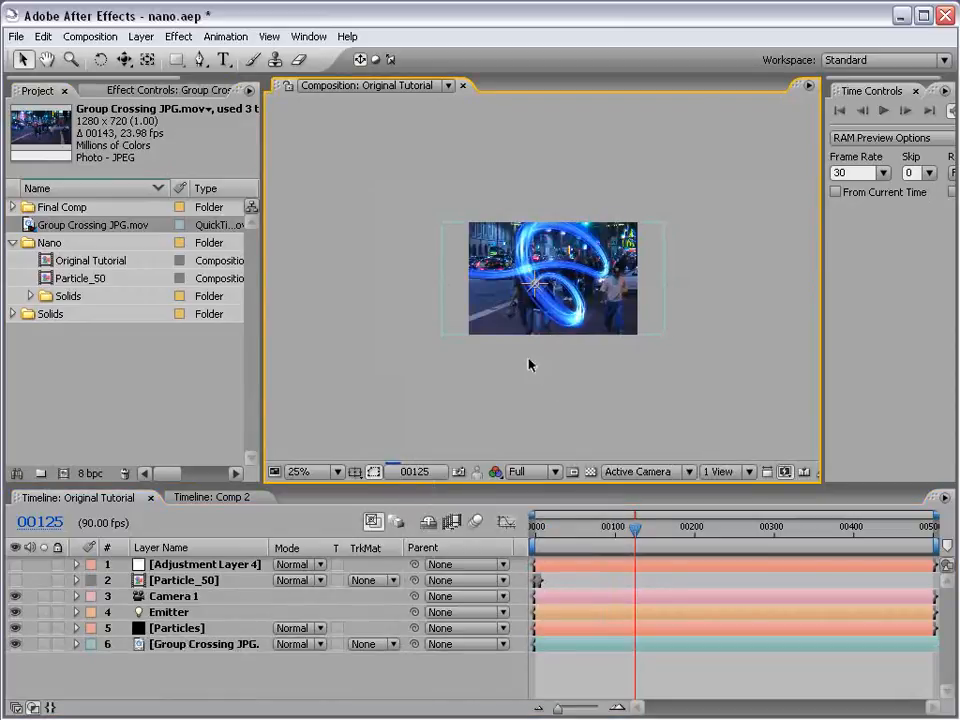
scroll(529, 363, up, 2)
scroll(529, 363, down, 1)
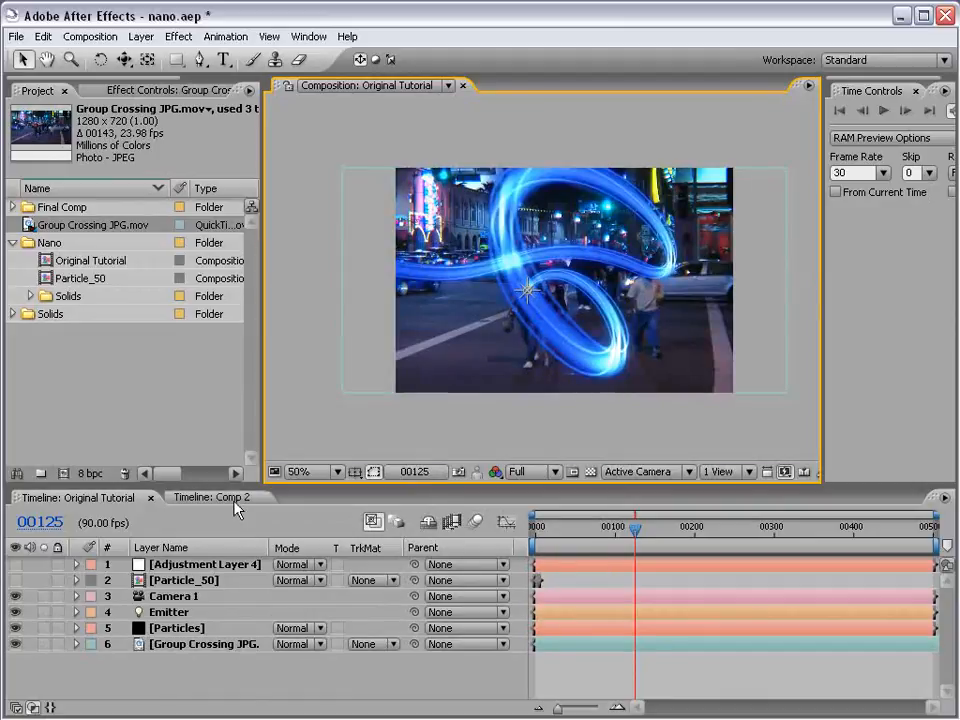
- Delete the Camera 1 layer from the Original Tutorial composition
click(186, 597)
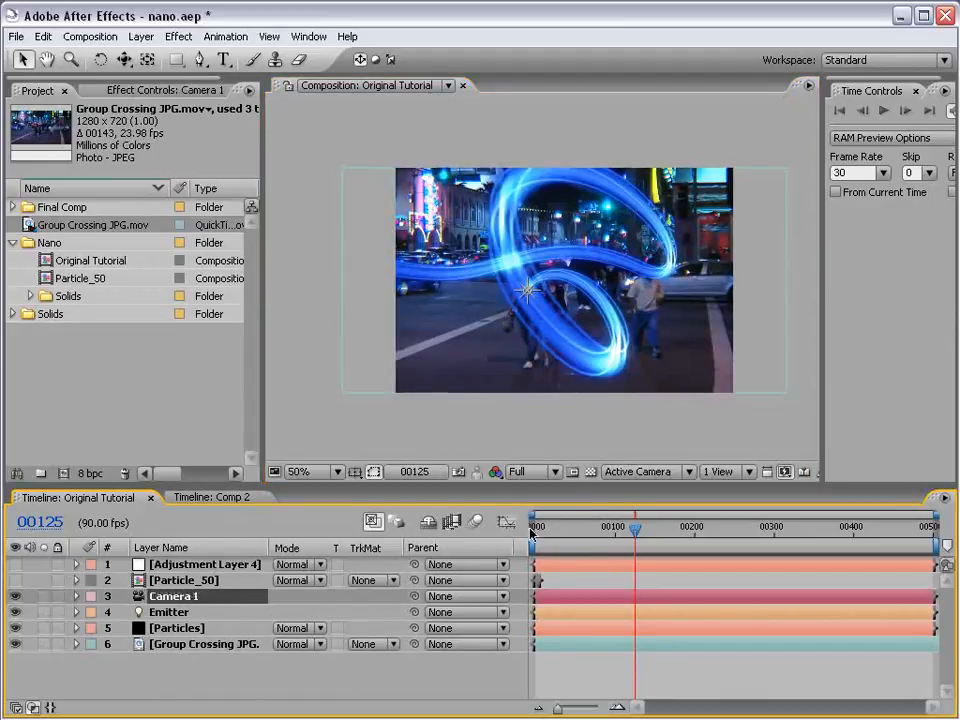
key(Delete)
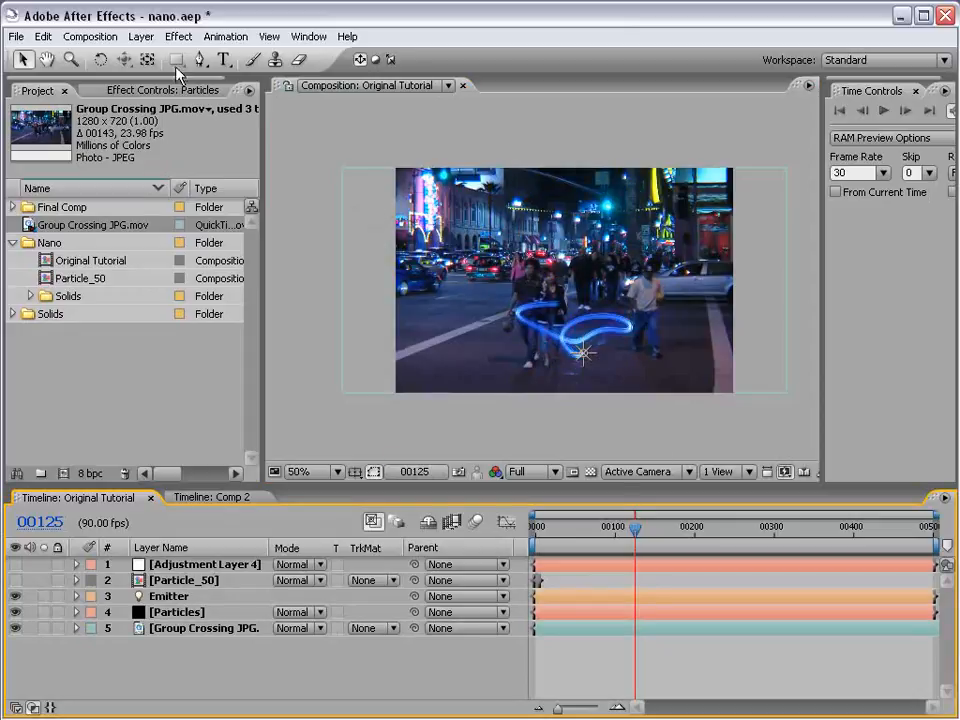
- Add a new camera to the Original Tutorial composition using the 35mm preset
click(141, 36)
mouse_move(150, 56)
click(424, 103)
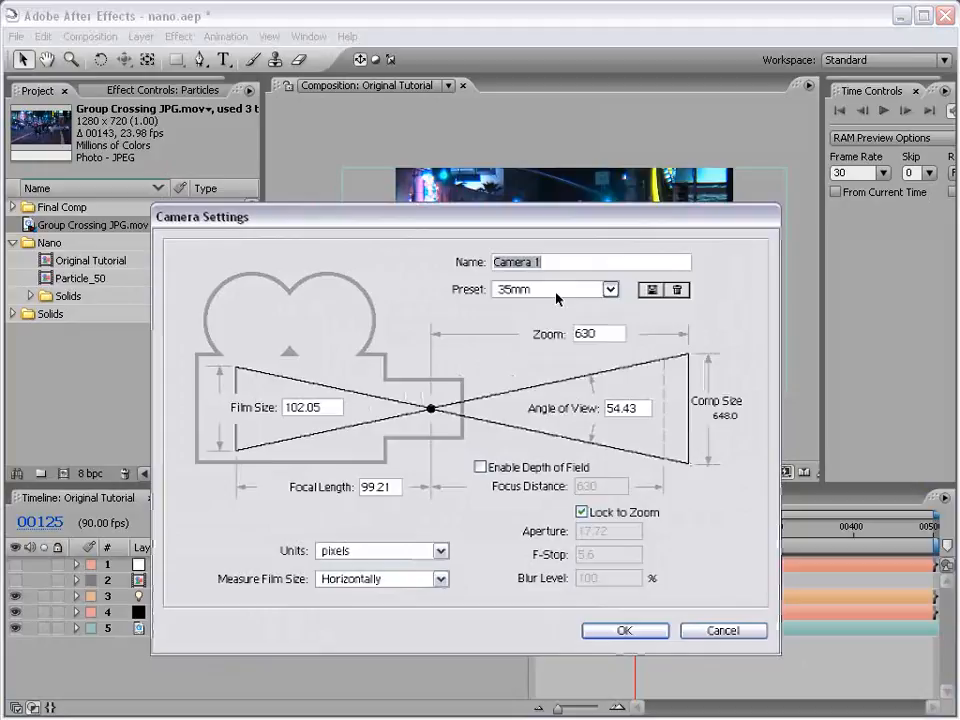
click(608, 289)
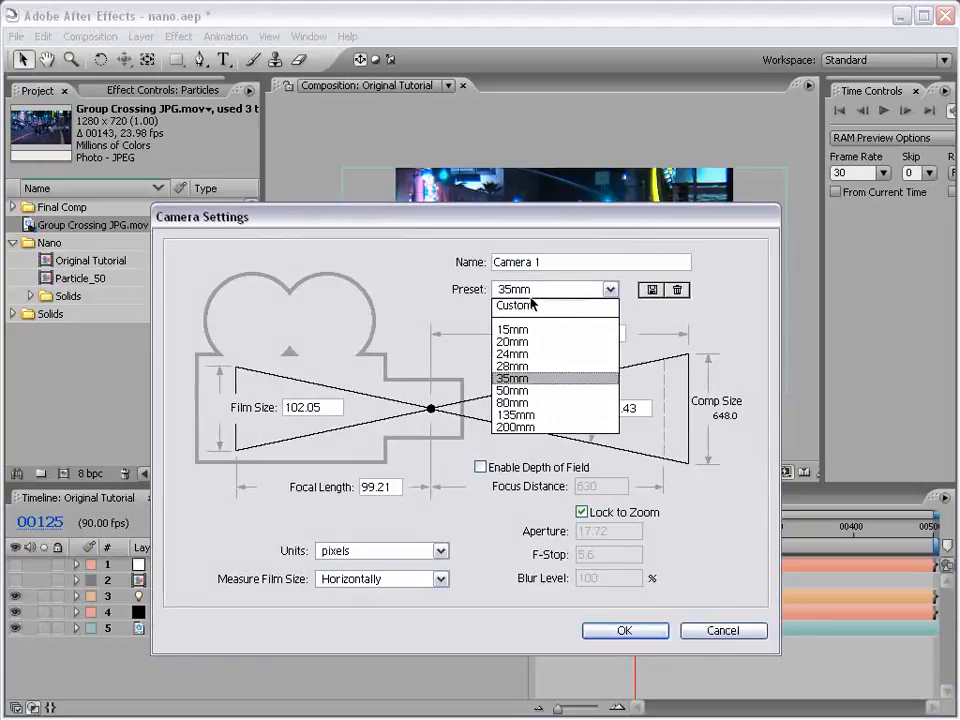
click(540, 379)
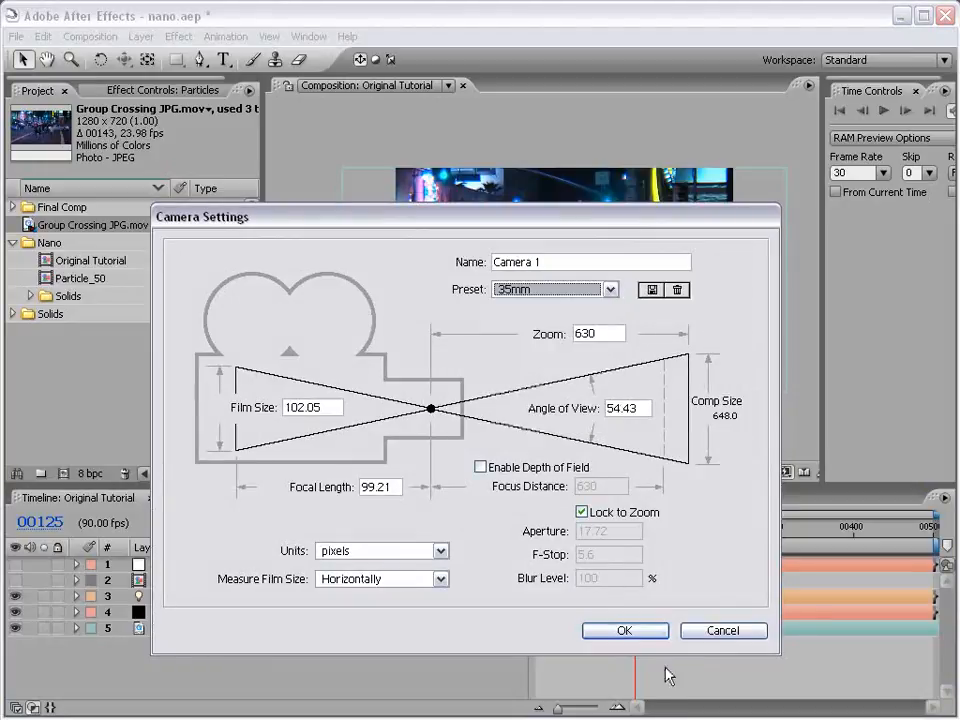
click(621, 630)
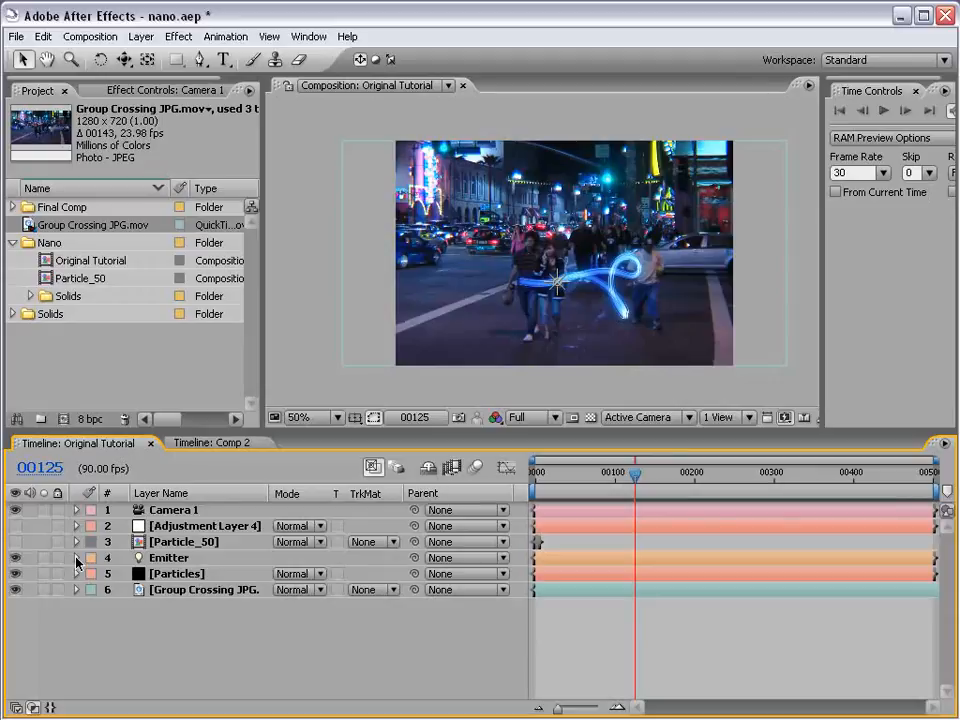
- Remove the wiggle expression from the Emitter light's Position at frame 179
click(76, 558)
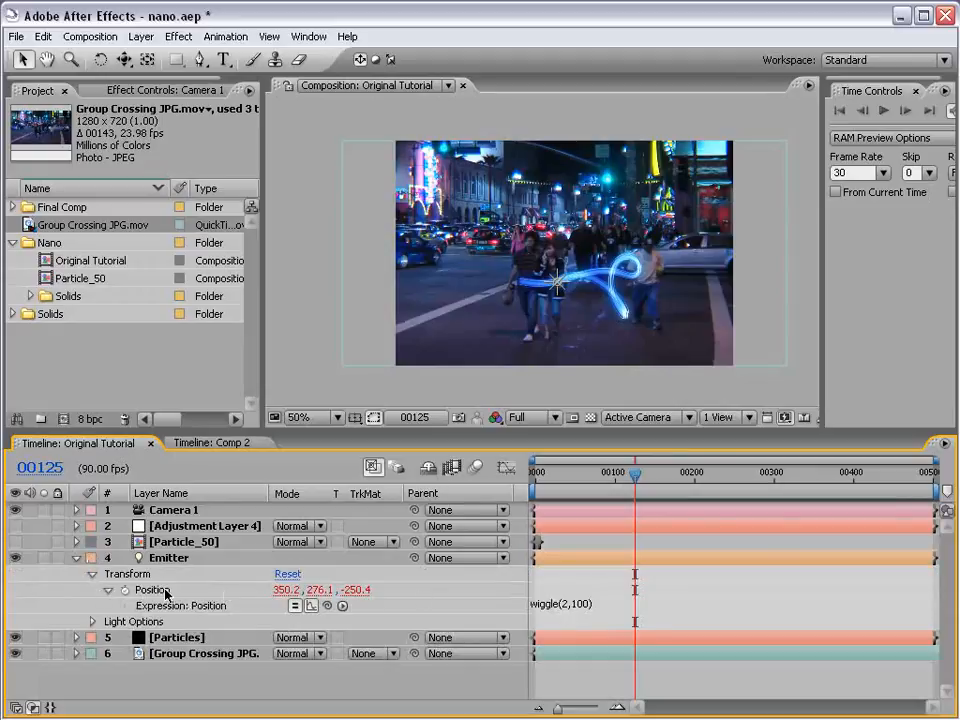
click(679, 472)
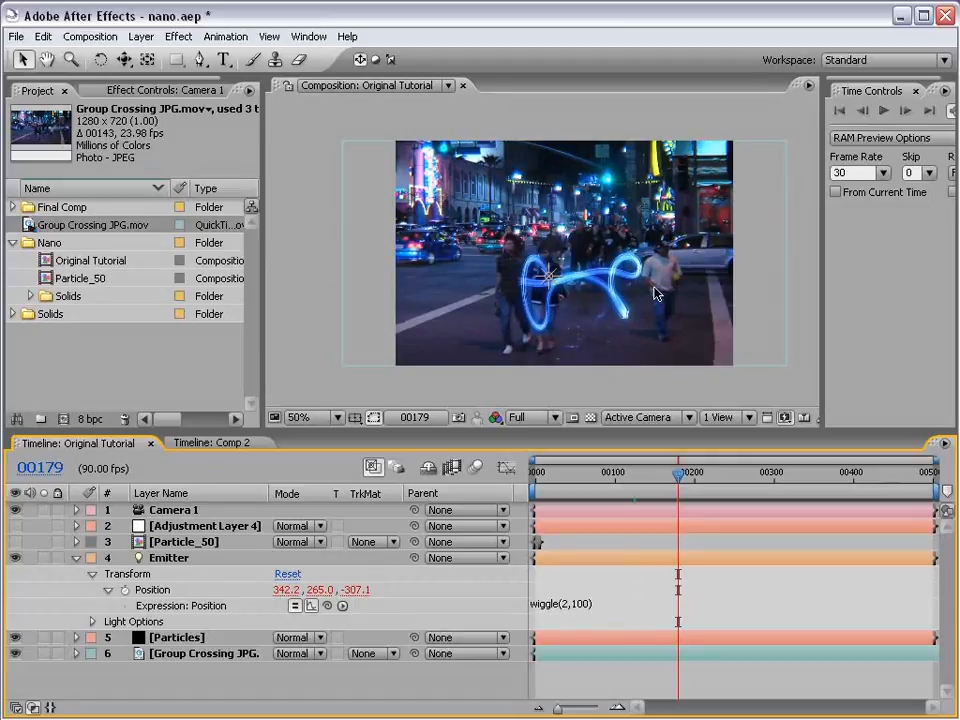
key(period)
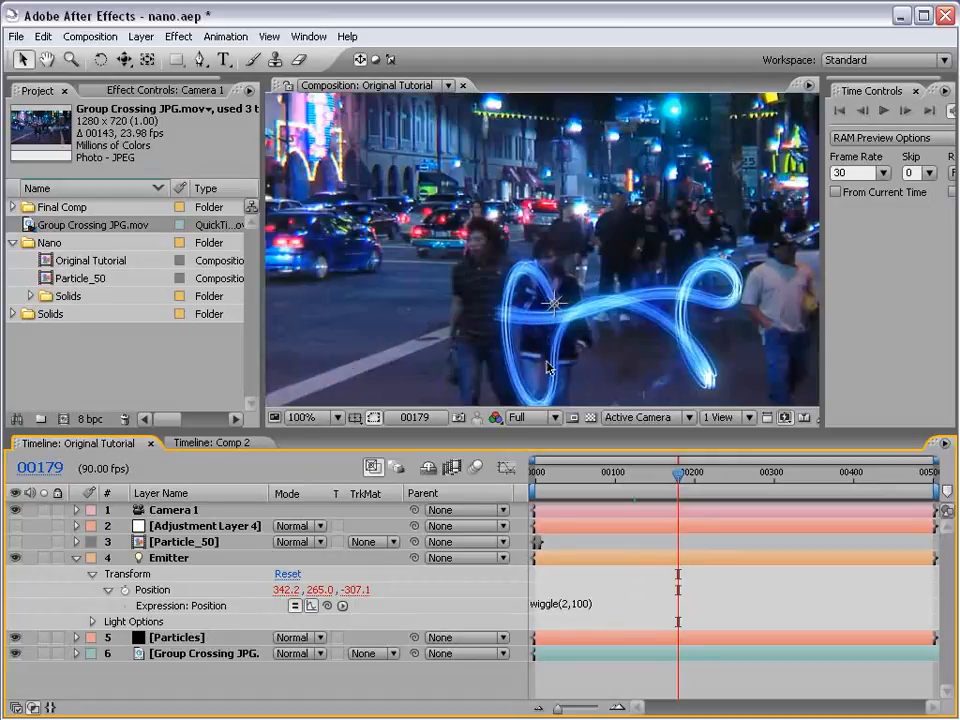
click(572, 604)
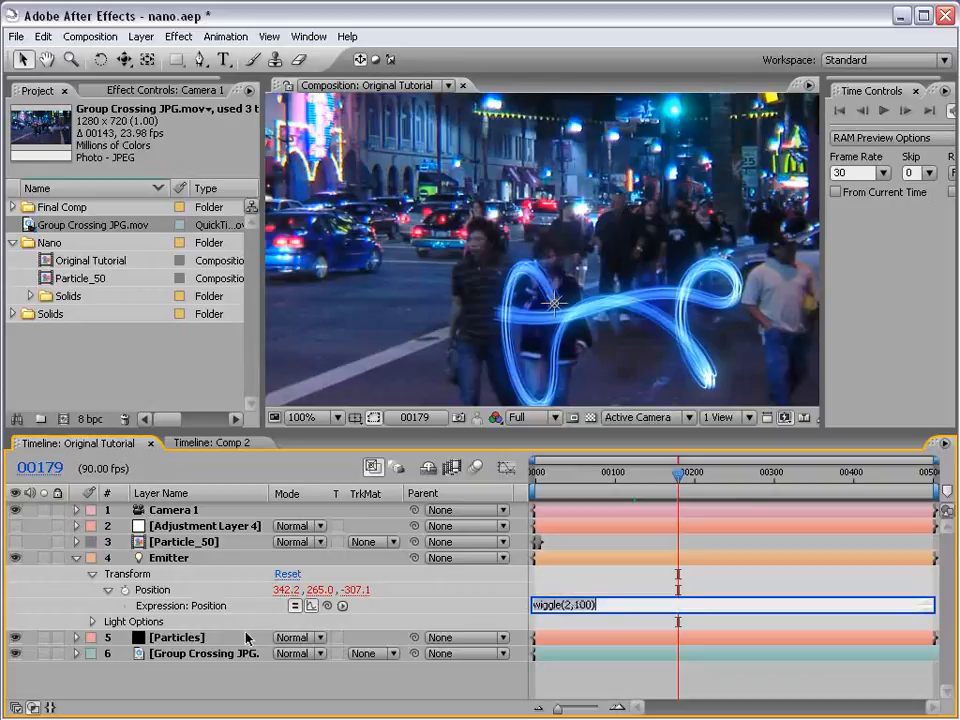
key(BackSpace)
click(546, 591)
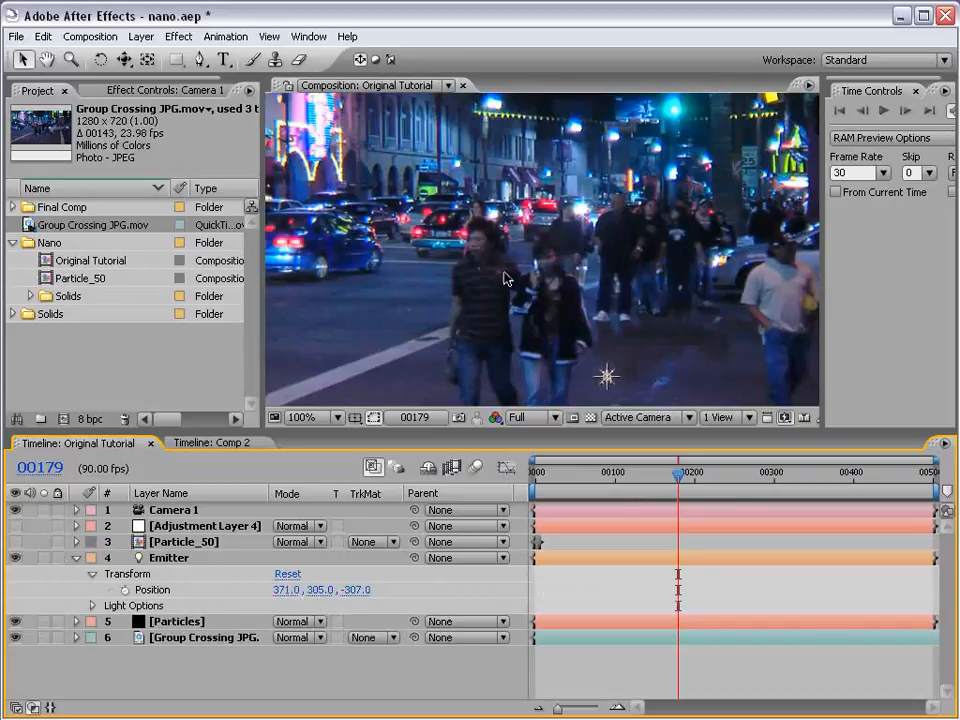
- Animate the Emitter light straight upward with Position keyframes starting at frame 179
scroll(506, 279, down, 1)
click(125, 590)
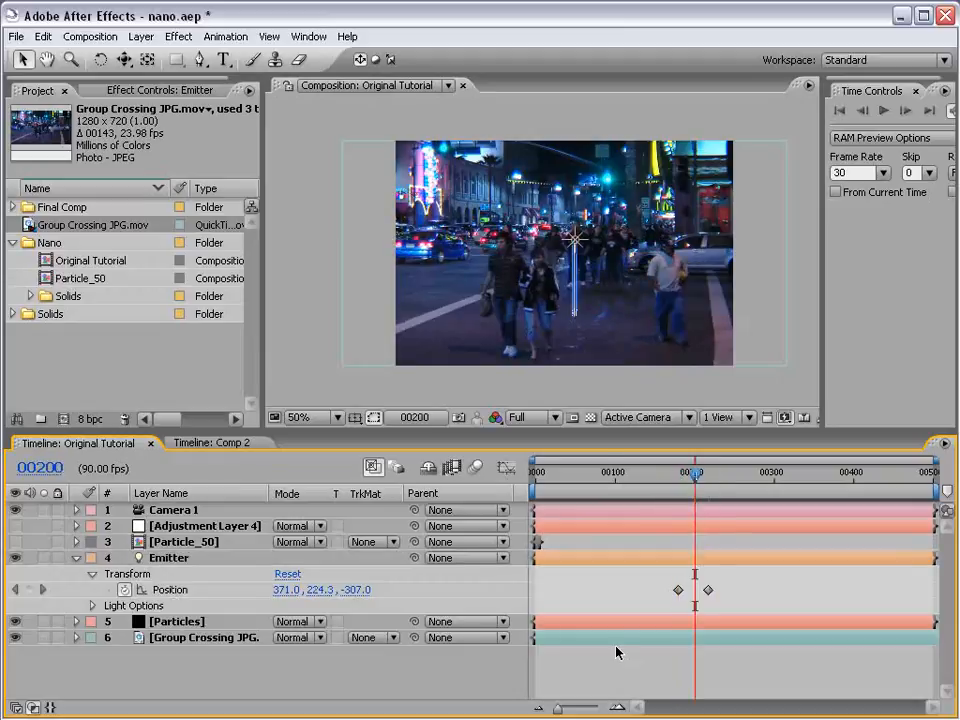
scroll(587, 302, up, 1)
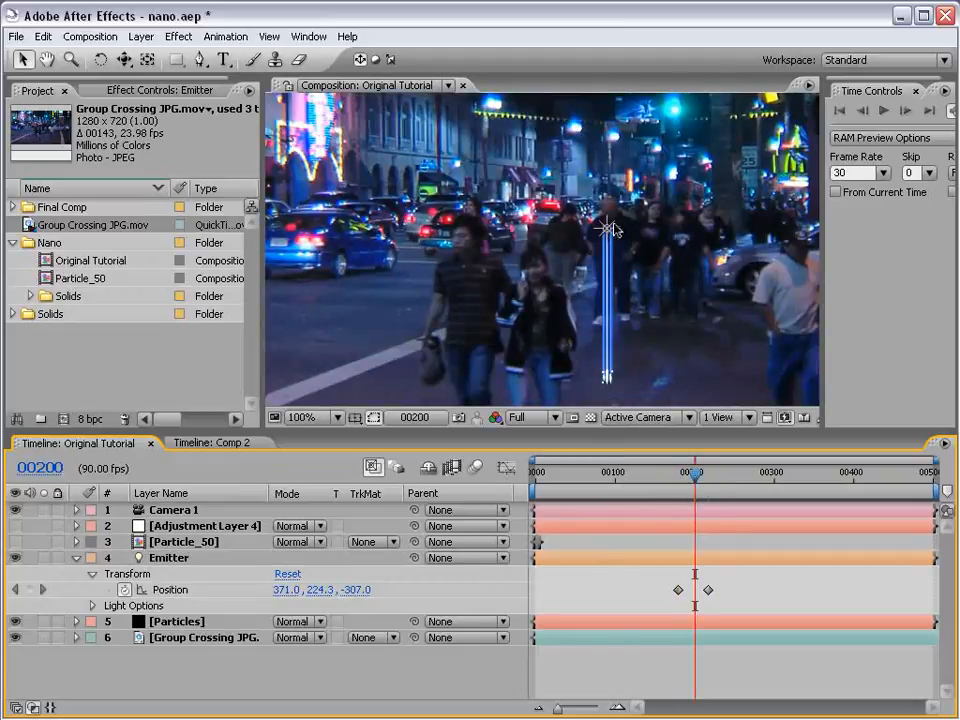
scroll(608, 225, down, 1)
- Add a null object to the Original Tutorial composition
click(141, 36)
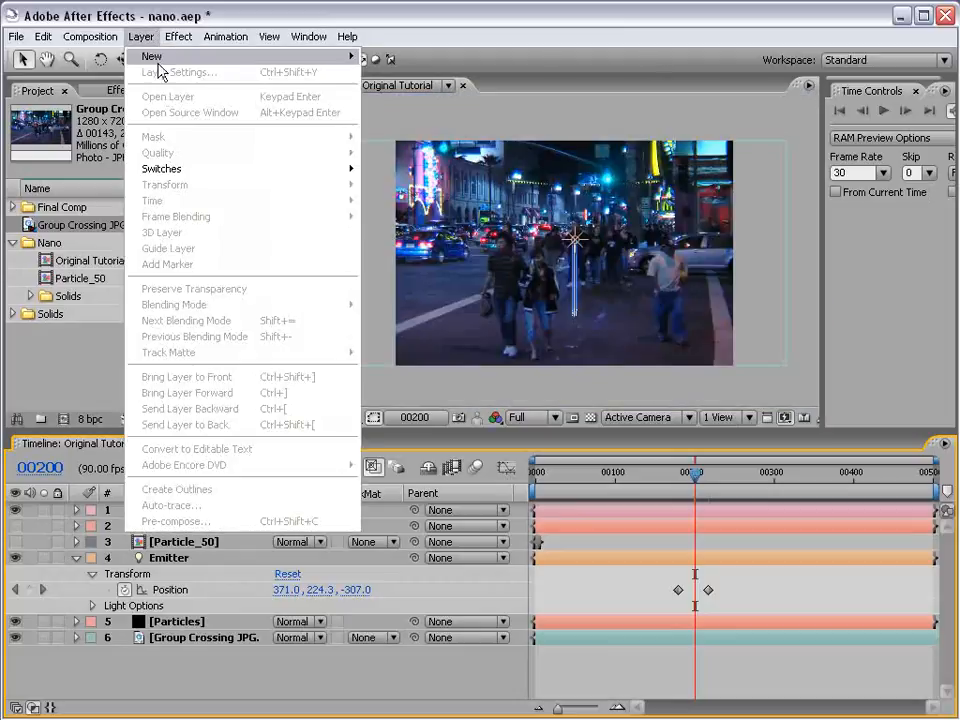
mouse_move(159, 66)
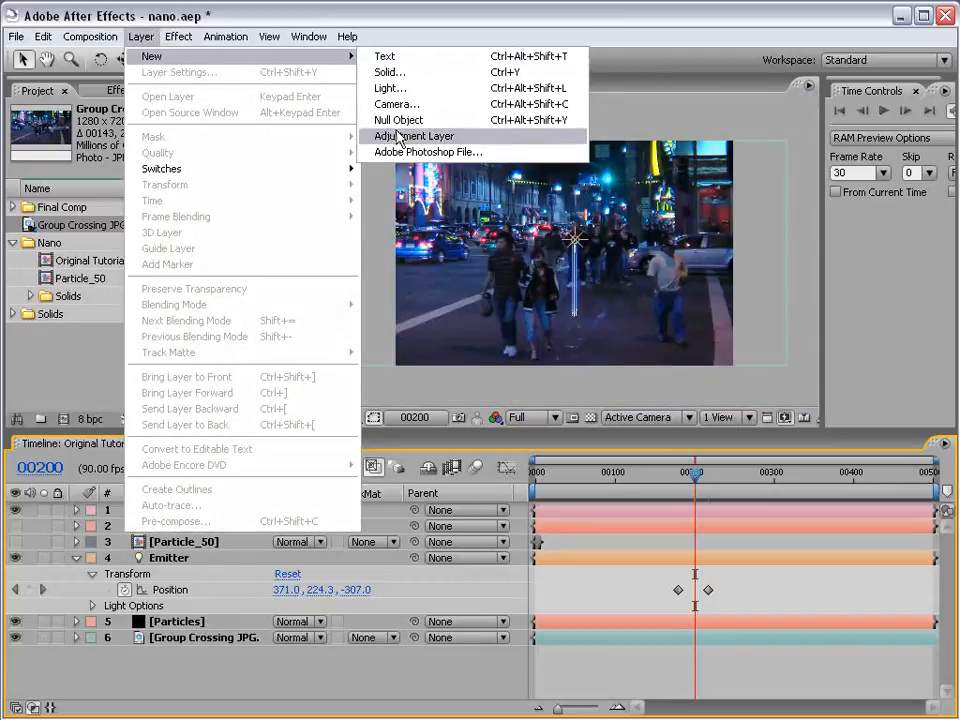
click(430, 120)
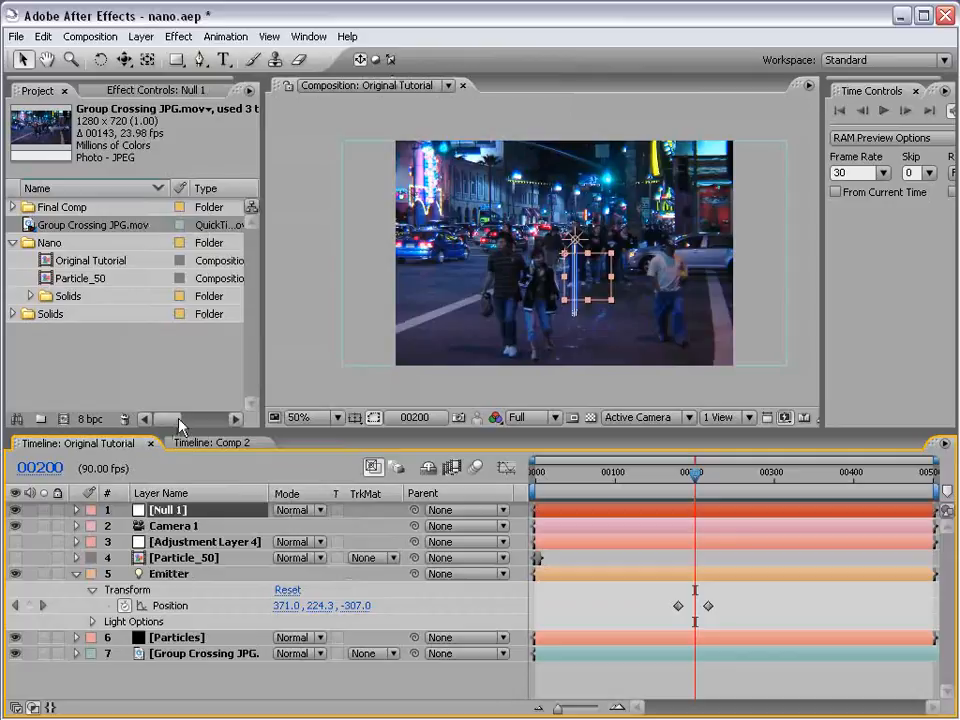
- Delete the Emitter light layer from the composition
drag(177, 431, 177, 347)
click(168, 491)
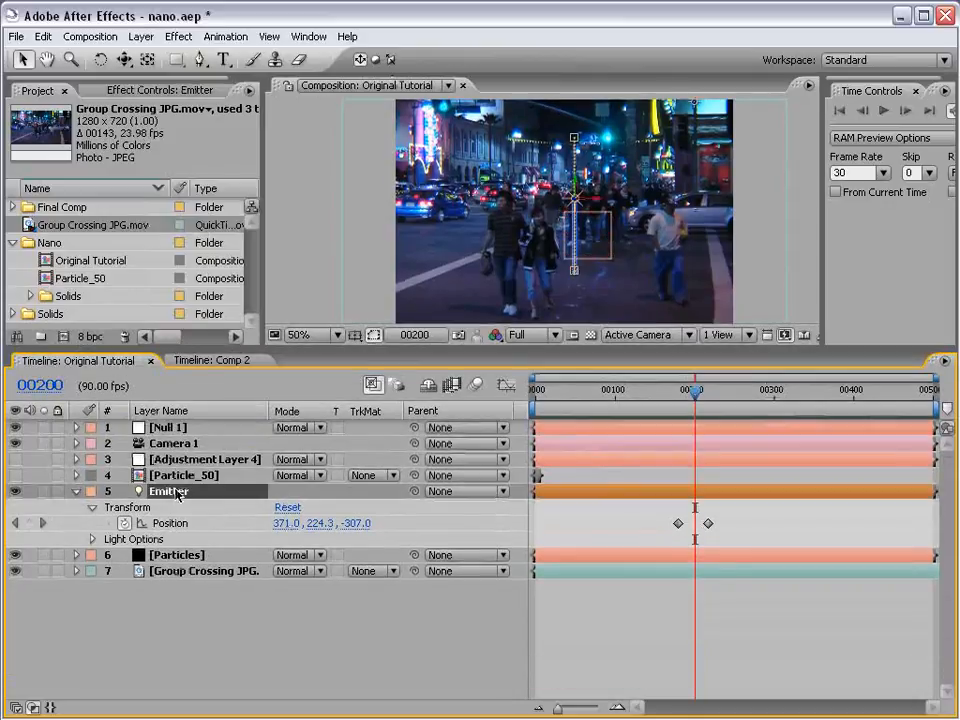
key(Delete)
- Set the Emitter Type of the Particles layer's Particular effect to Point
click(200, 491)
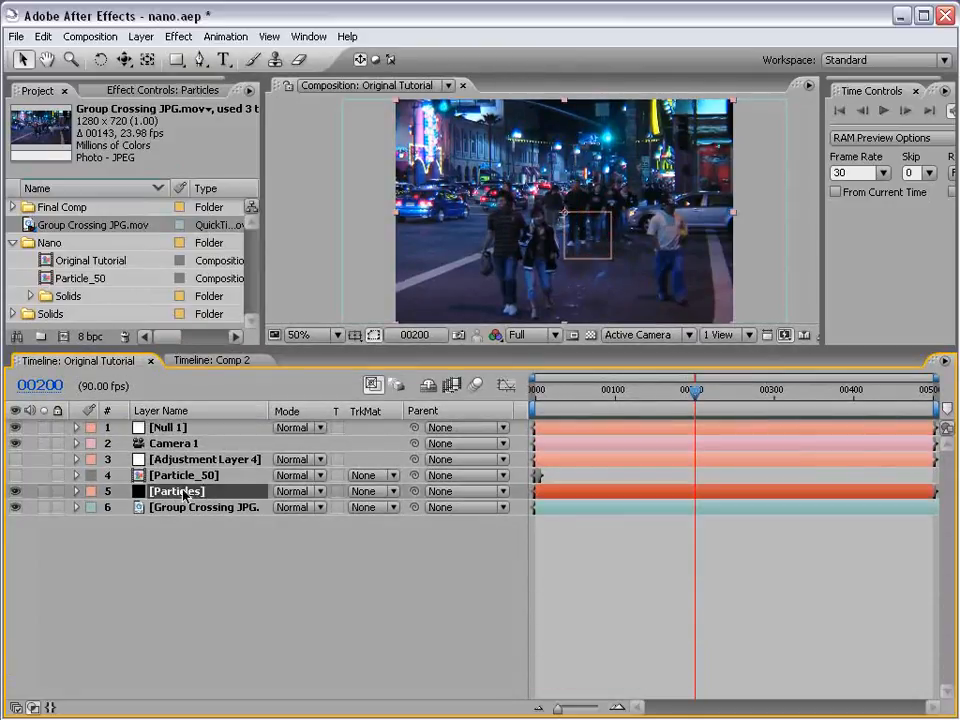
click(76, 491)
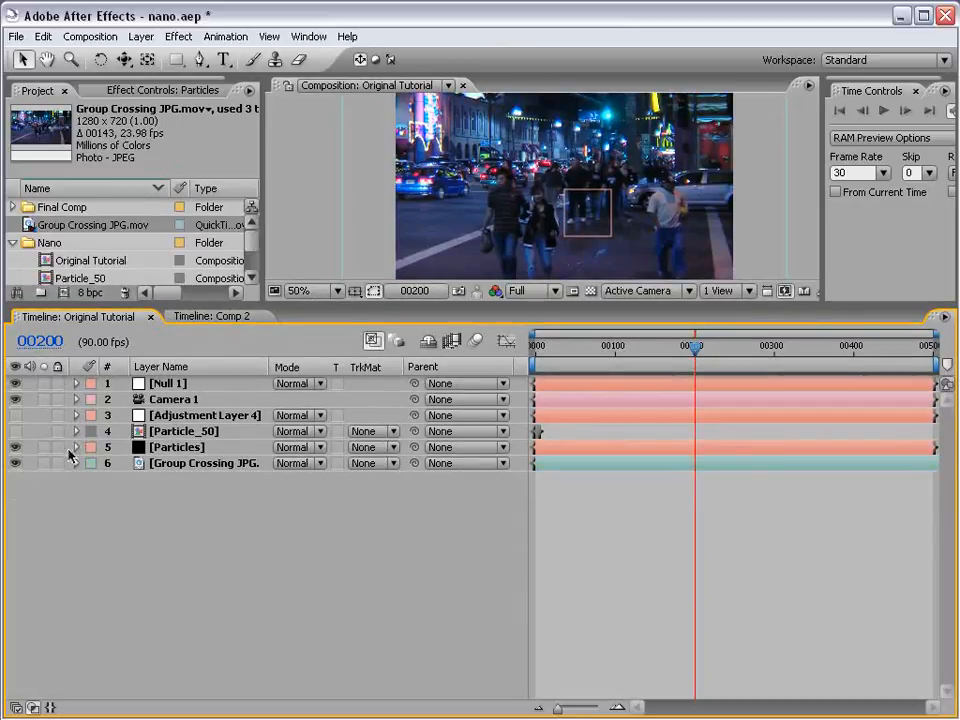
click(77, 447)
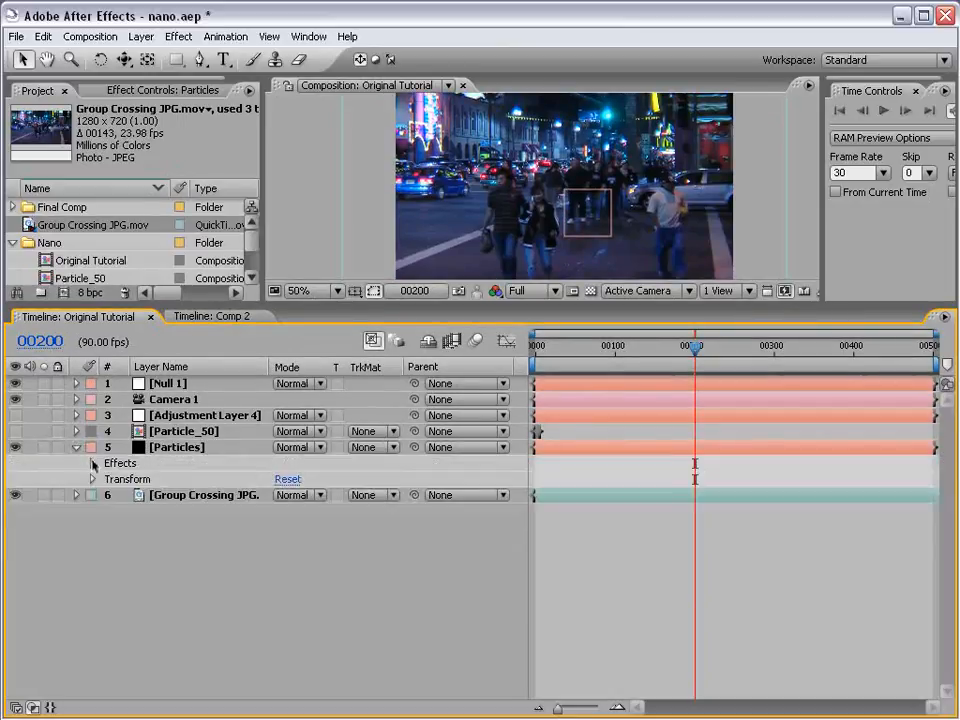
click(93, 463)
scroll(176, 426, up, 3)
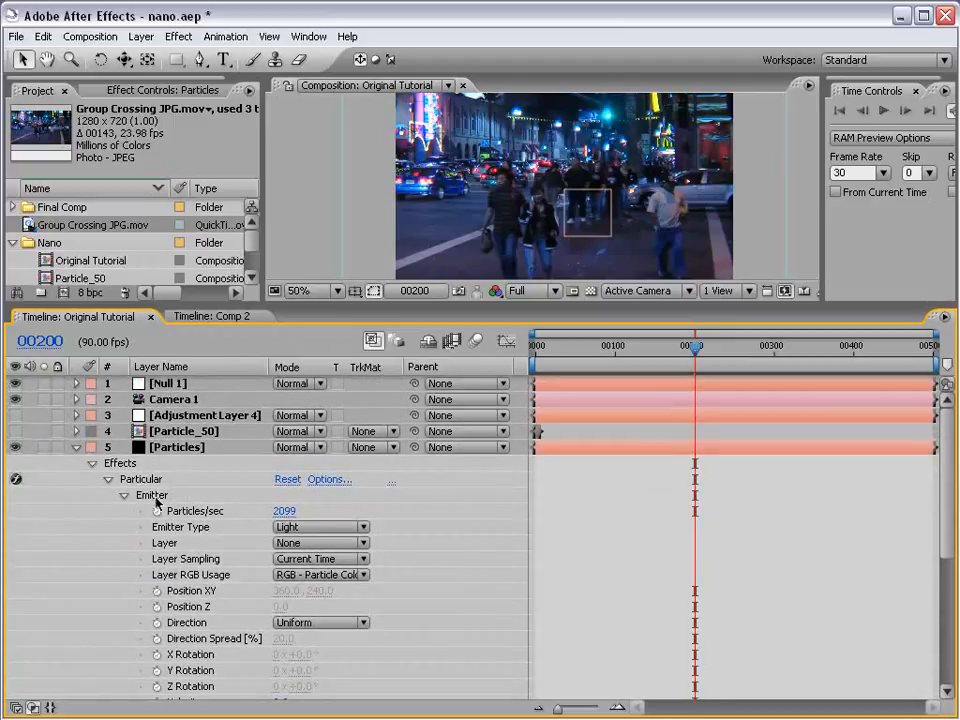
click(305, 527)
click(297, 466)
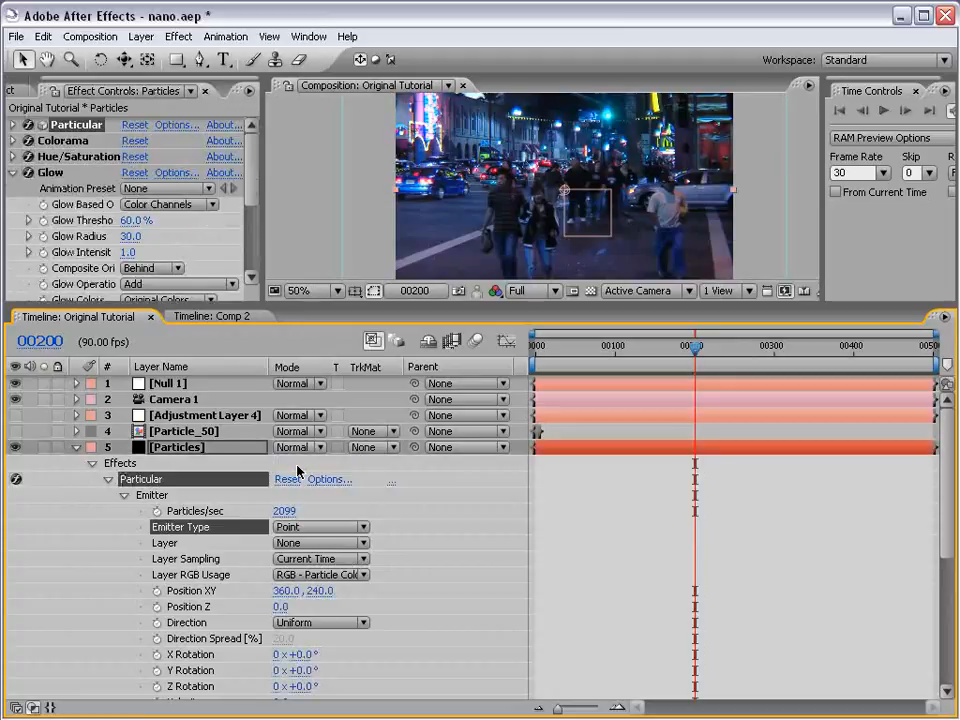
click(306, 606)
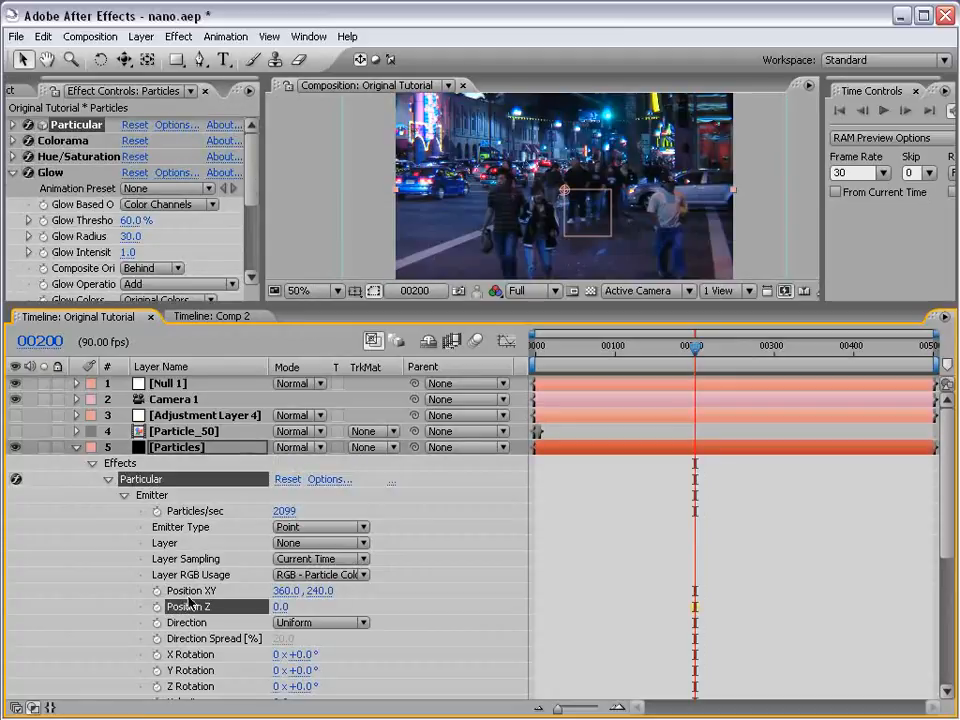
click(157, 591)
click(157, 607)
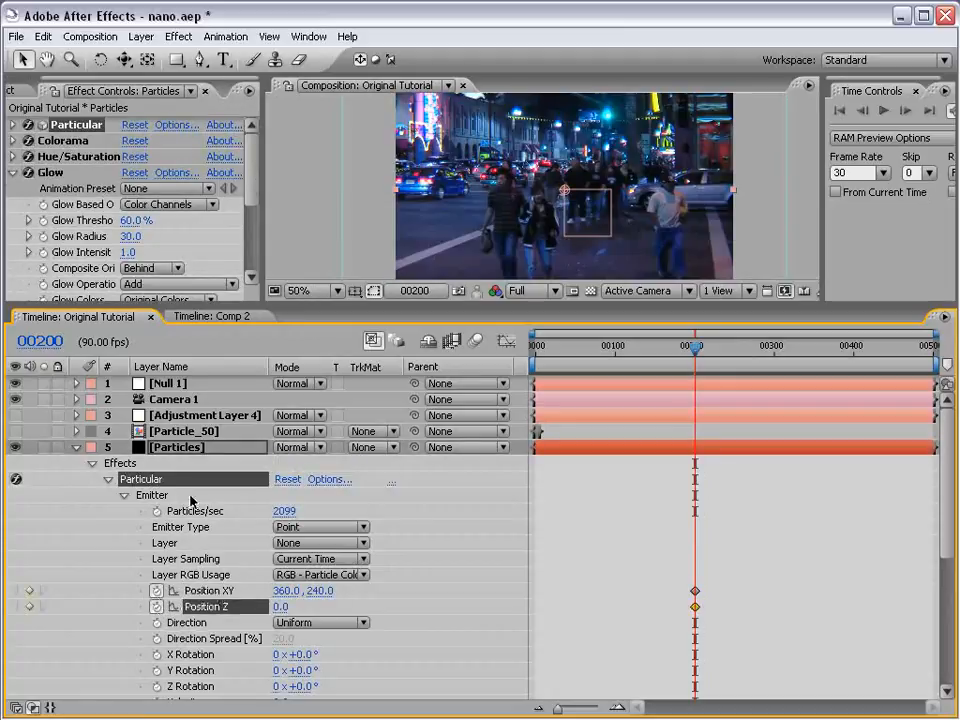
drag(696, 347, 712, 350)
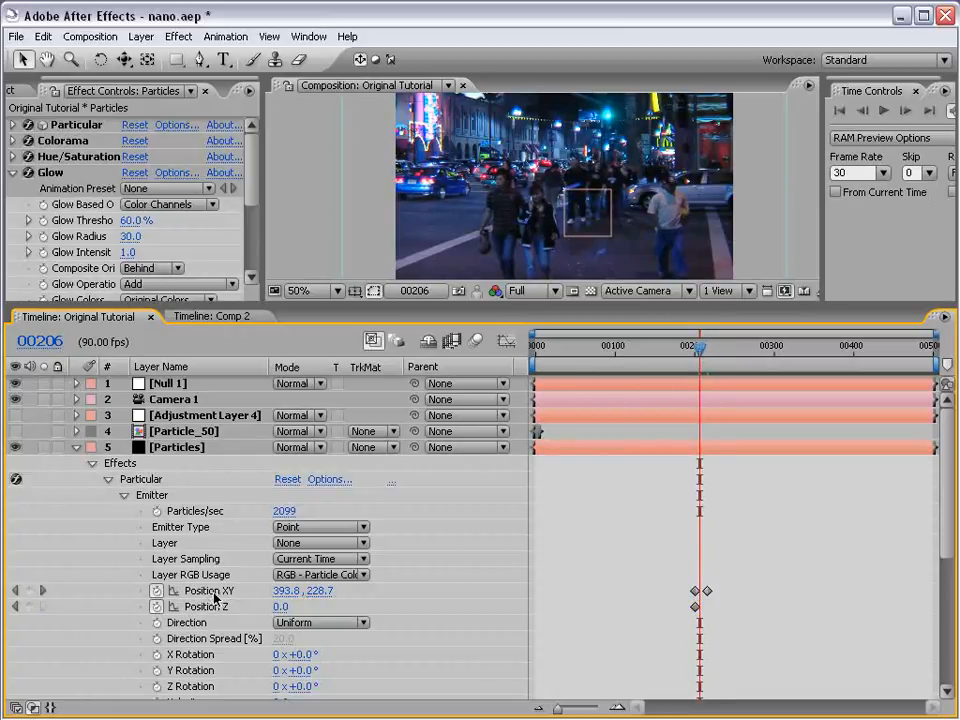
drag(660, 583, 746, 604)
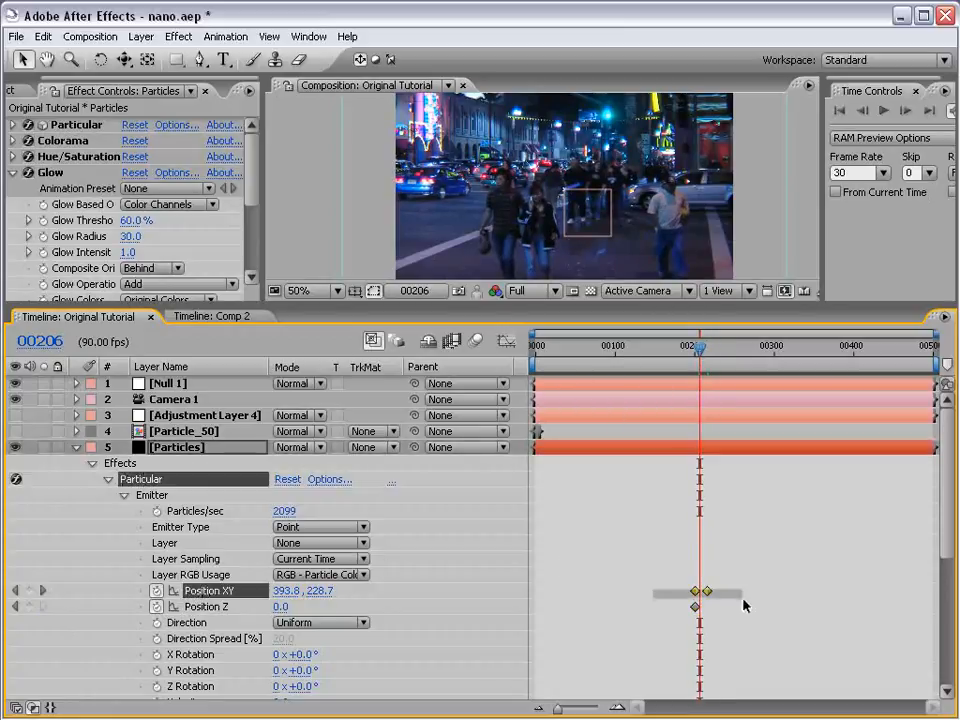
key(Delete)
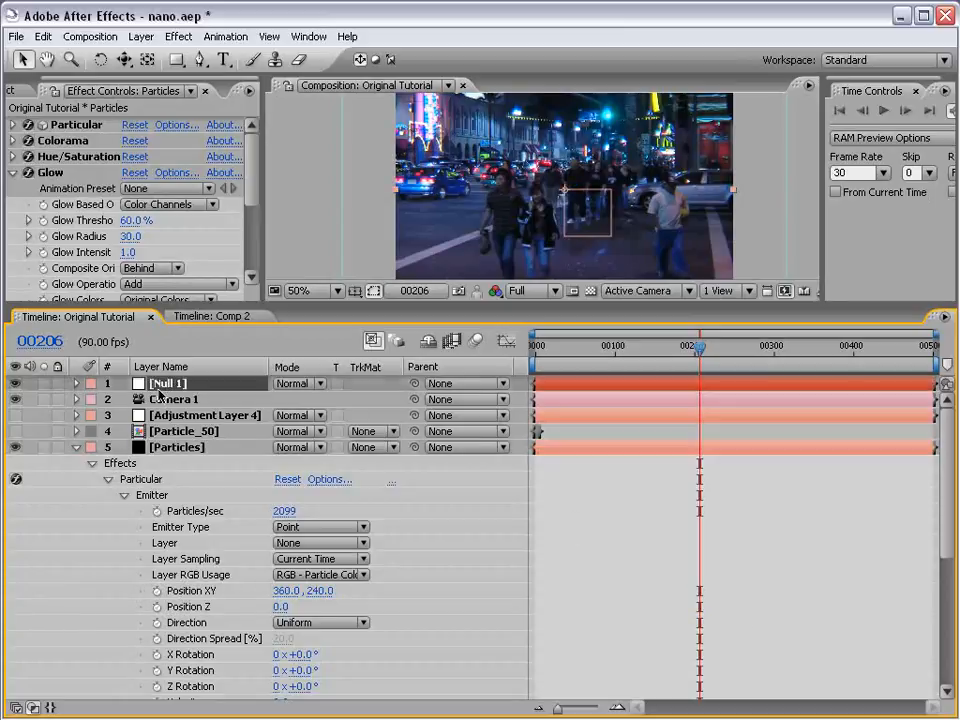
- Make the Null 1 layer 3D and show only its Position property
click(160, 384)
key(p)
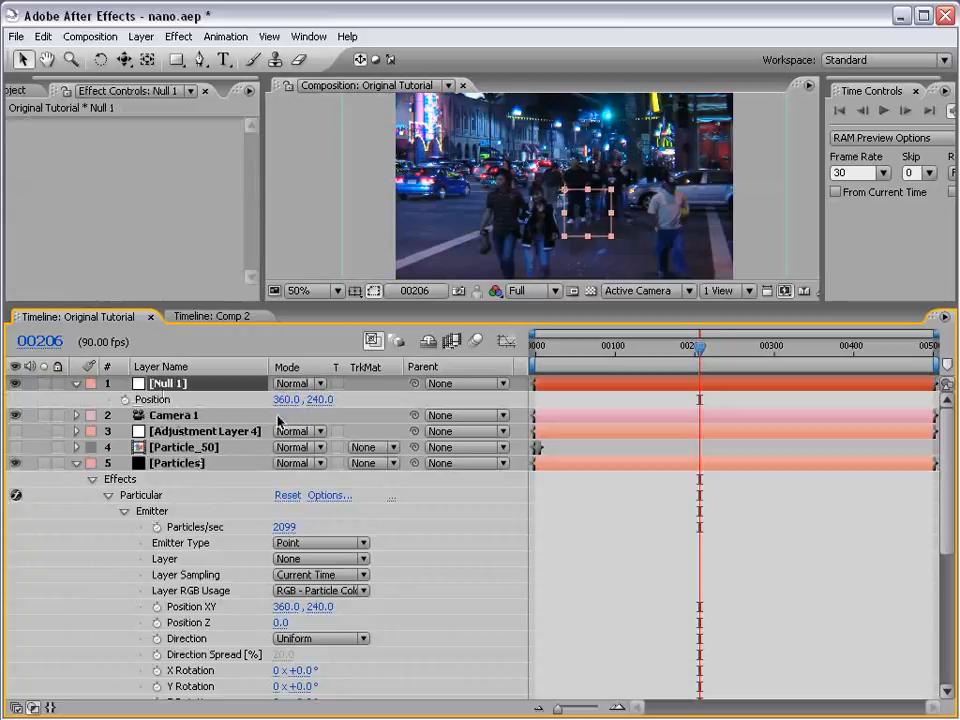
key(F4)
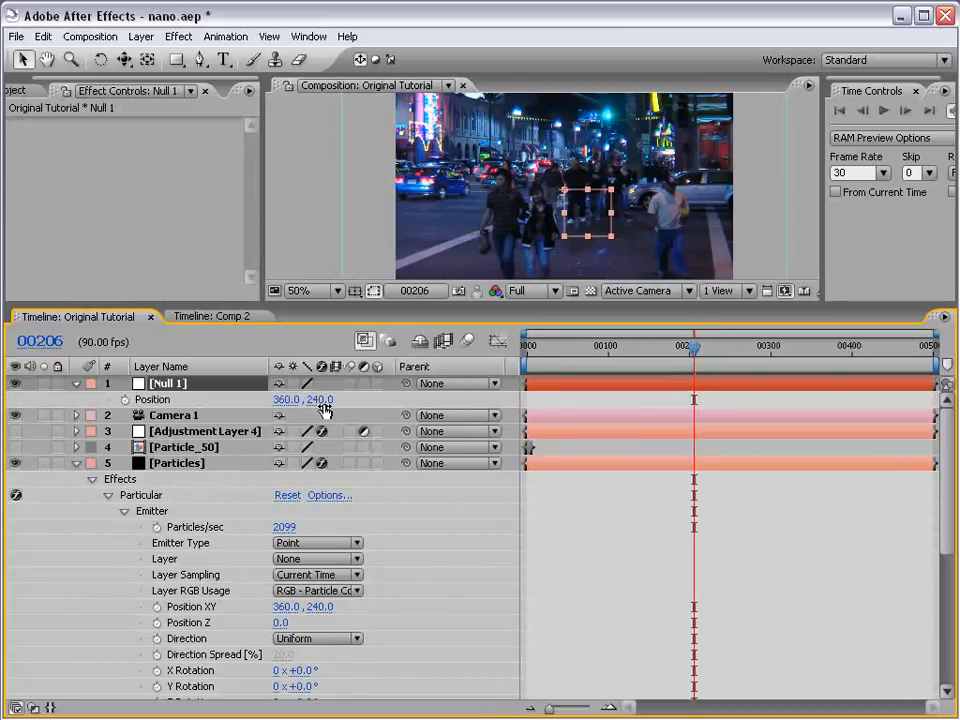
click(378, 384)
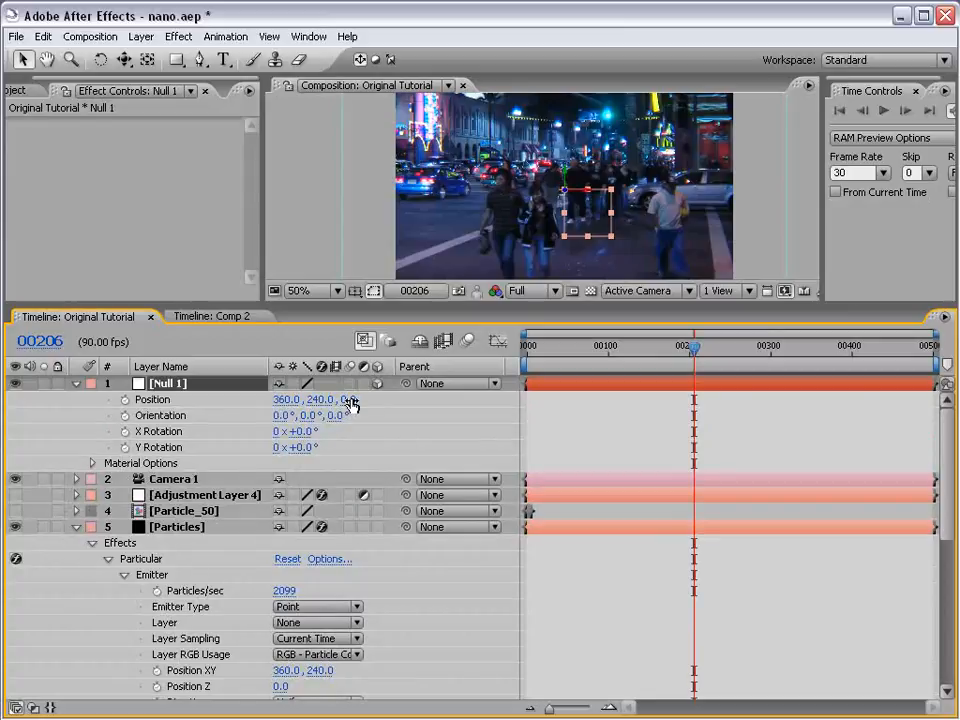
key(p)
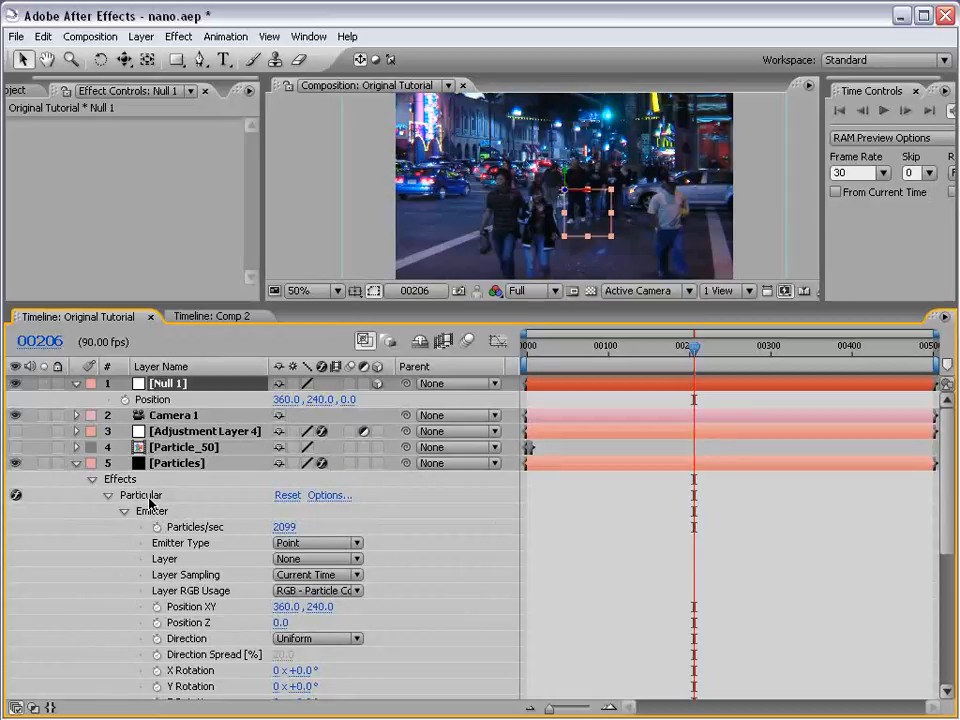
- Add an expression to Particular's Position XY that links it to the X and Y of Null 1's position
alt+click(157, 609)
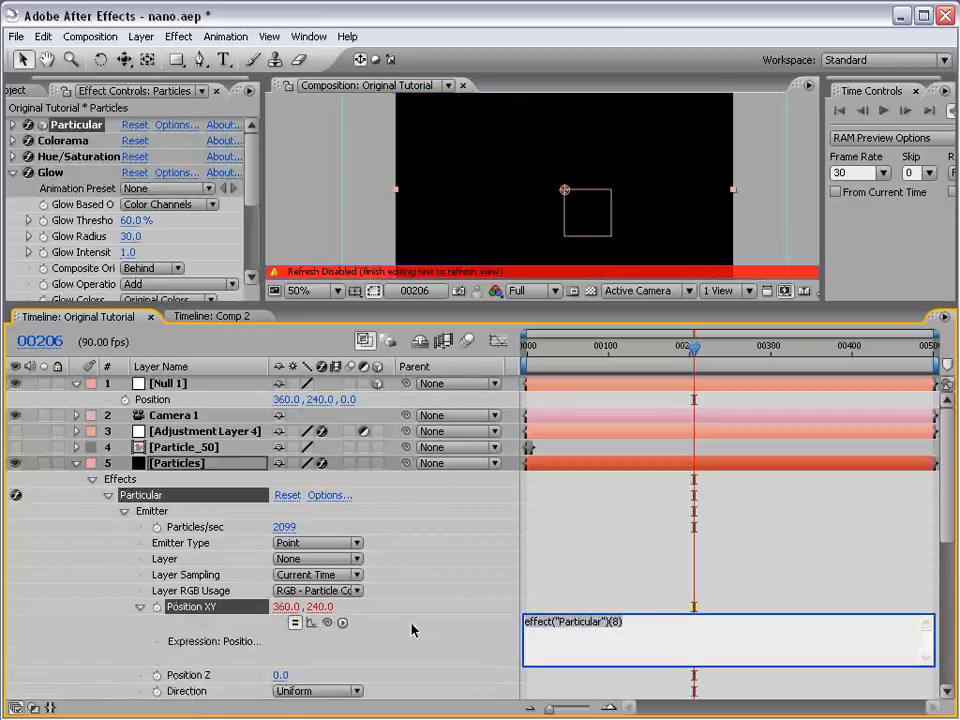
drag(327, 623, 153, 405)
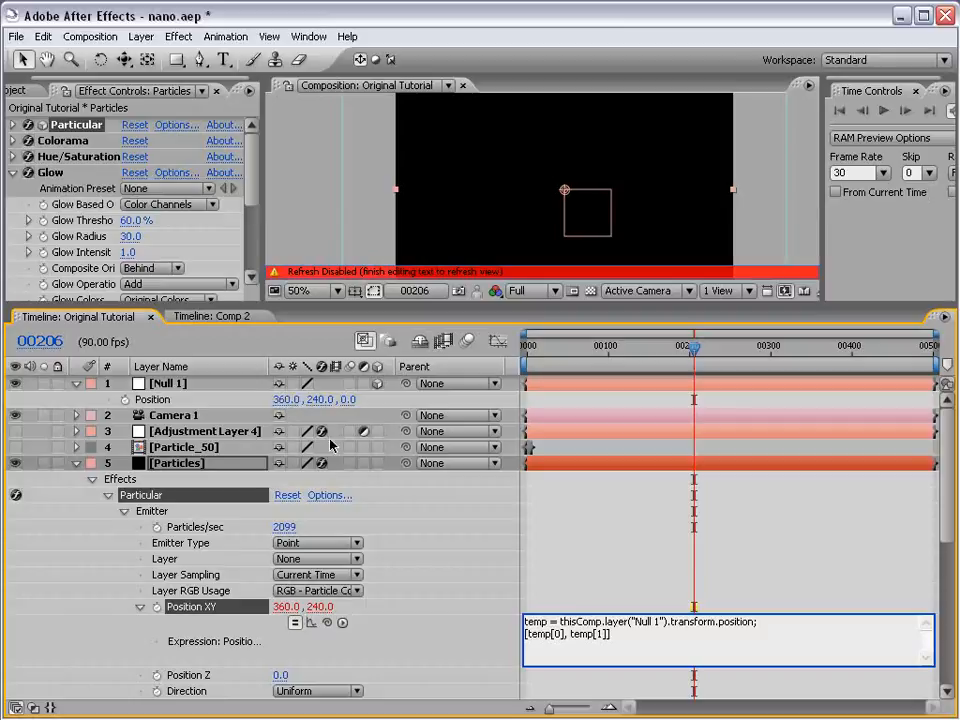
click(322, 399)
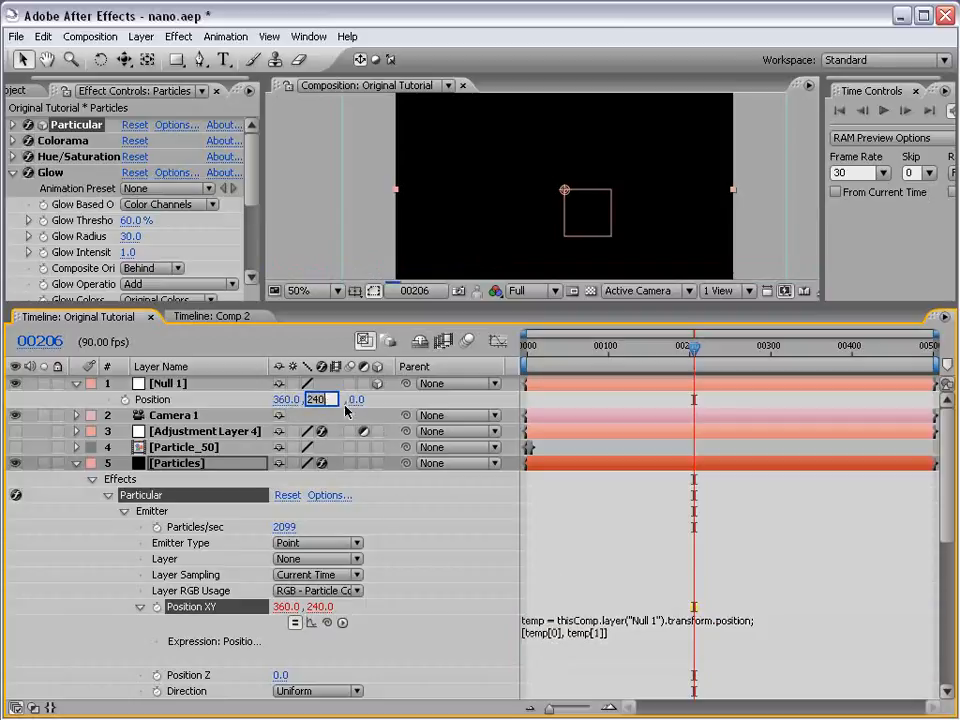
click(619, 632)
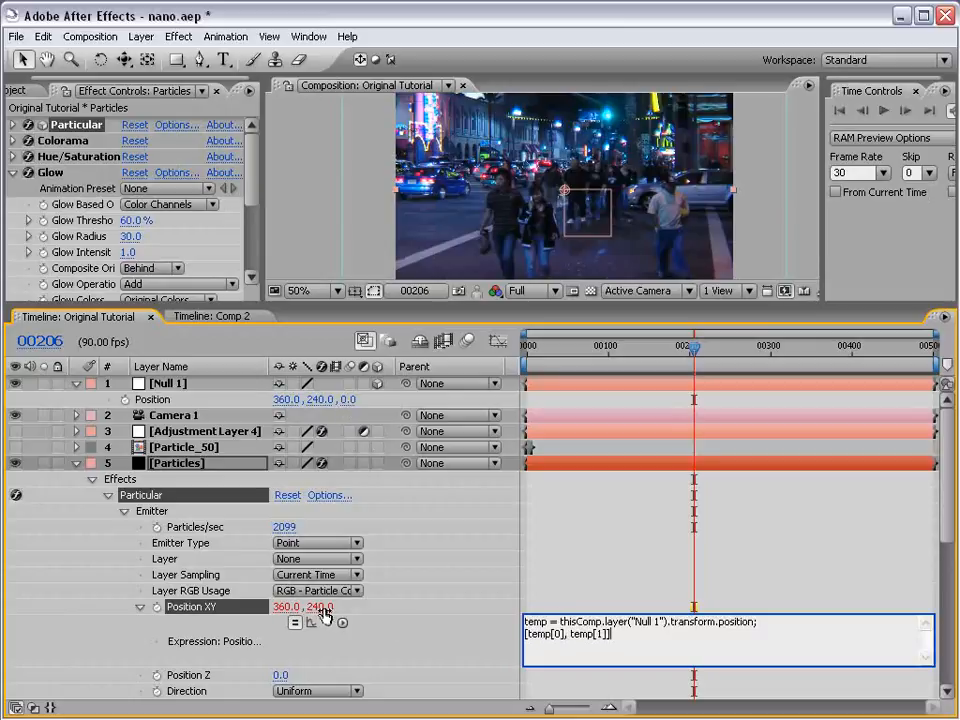
click(515, 618)
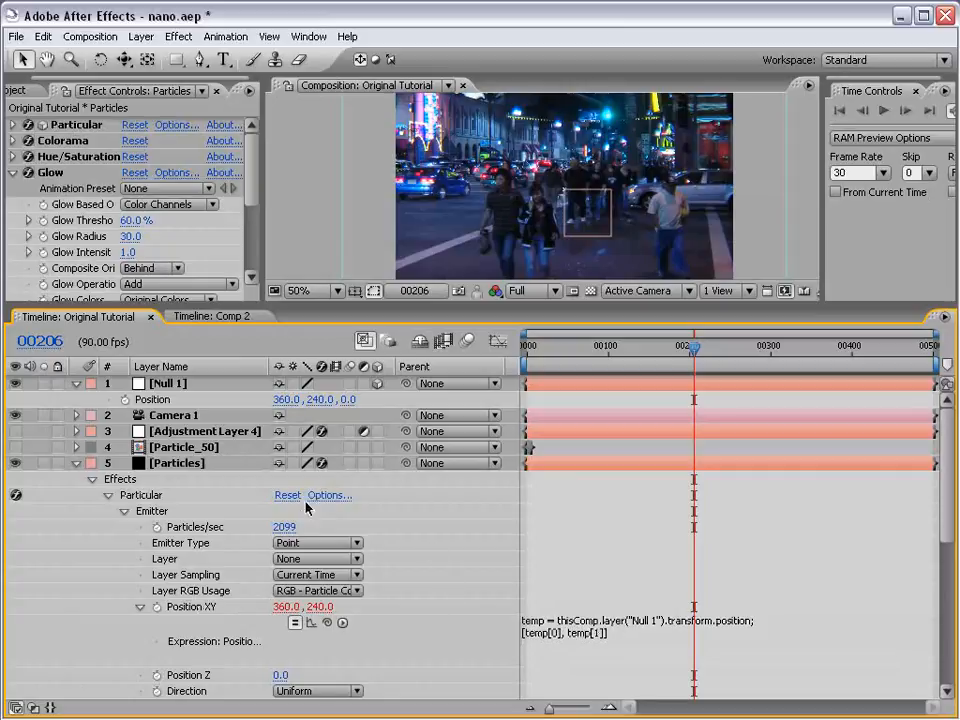
- Add an expression to Particular's Position Z that links it to Null 1's Z position, using thisComp.layer("Null 1").transform.position[2]
click(185, 676)
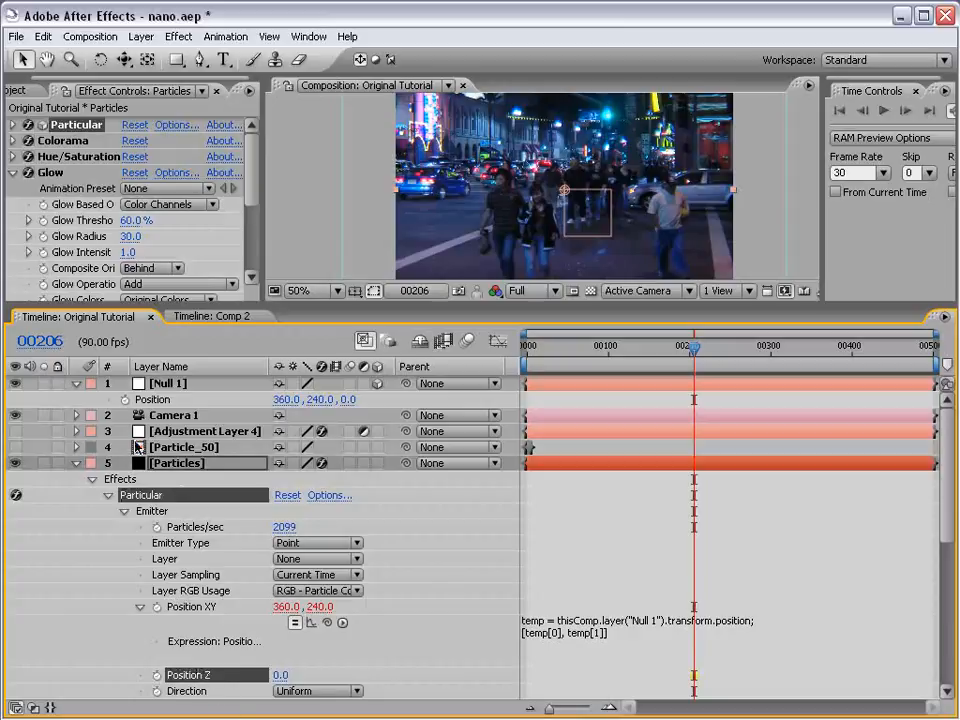
alt+click(157, 676)
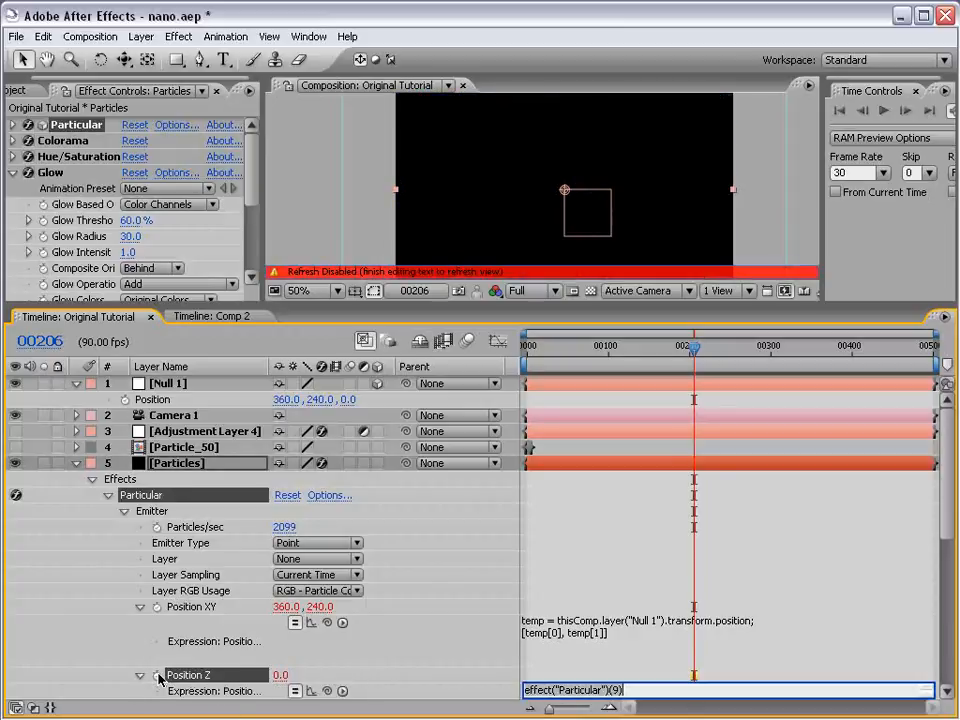
drag(944, 520, 944, 546)
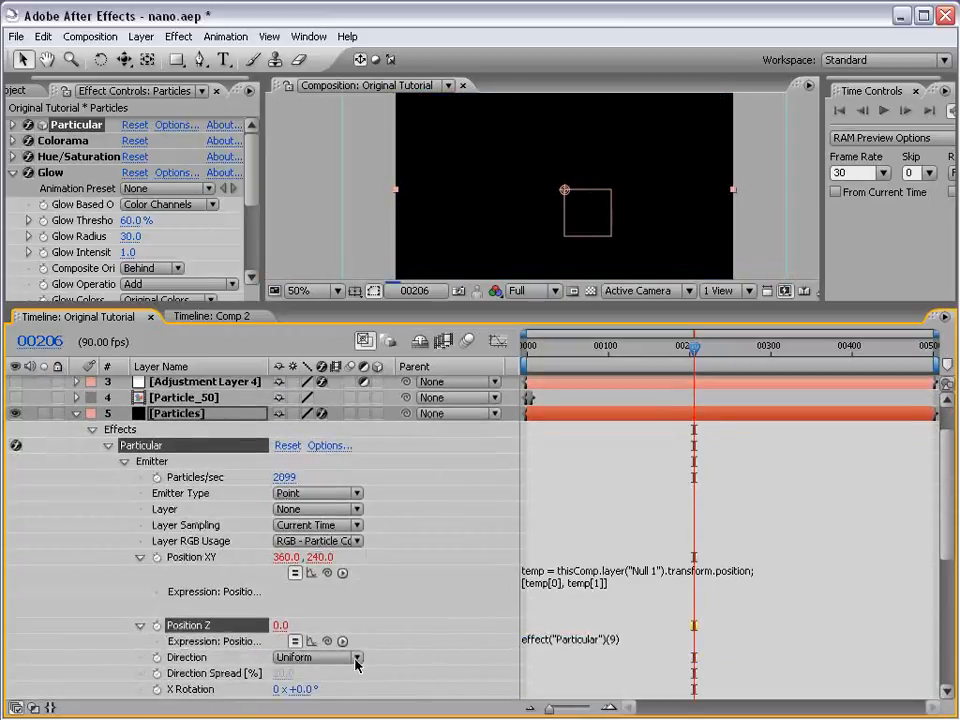
drag(327, 641, 180, 400)
drag(949, 489, 947, 492)
click(737, 681)
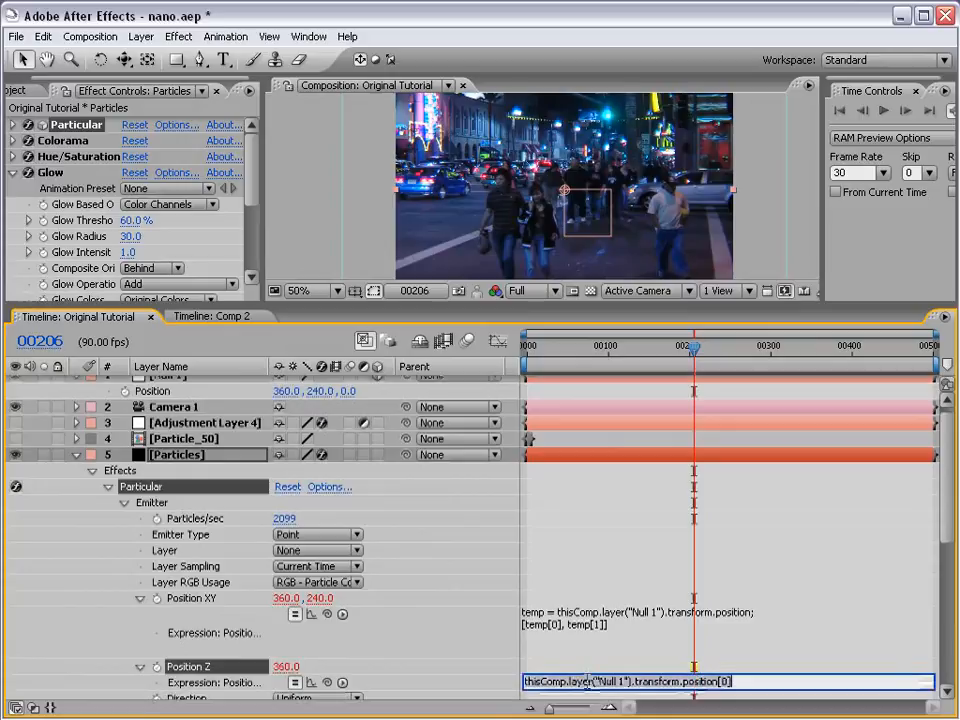
click(737, 681)
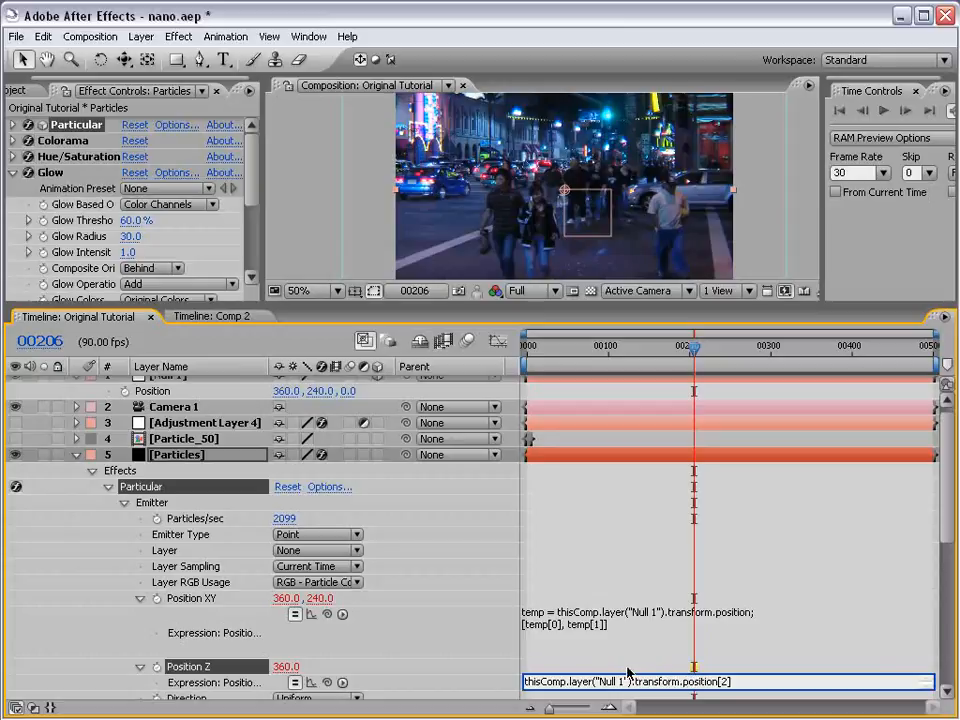
click(461, 677)
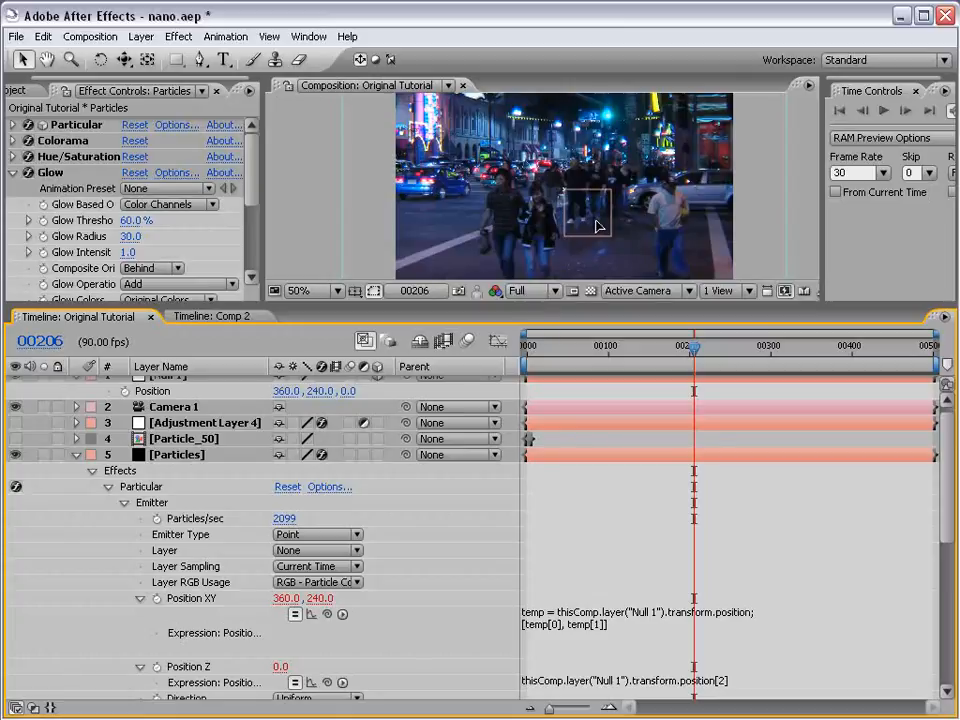
- Shift Null 1 horizontally toward the man in the white shirt and enlarge the composition view
drag(587, 219, 628, 222)
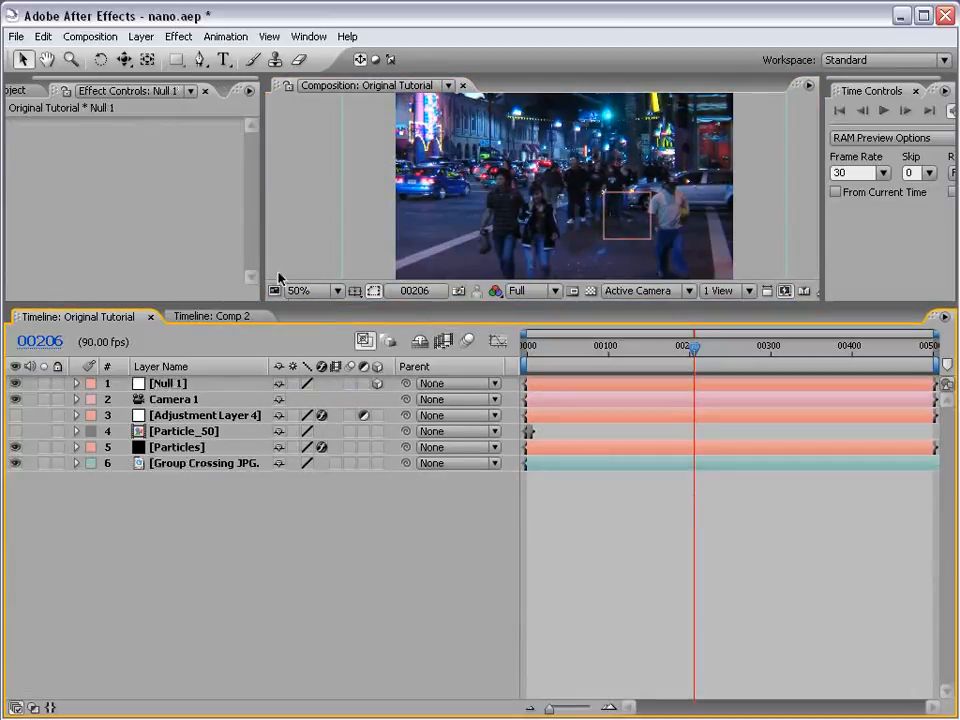
drag(319, 303, 322, 438)
scroll(557, 299, up, 1)
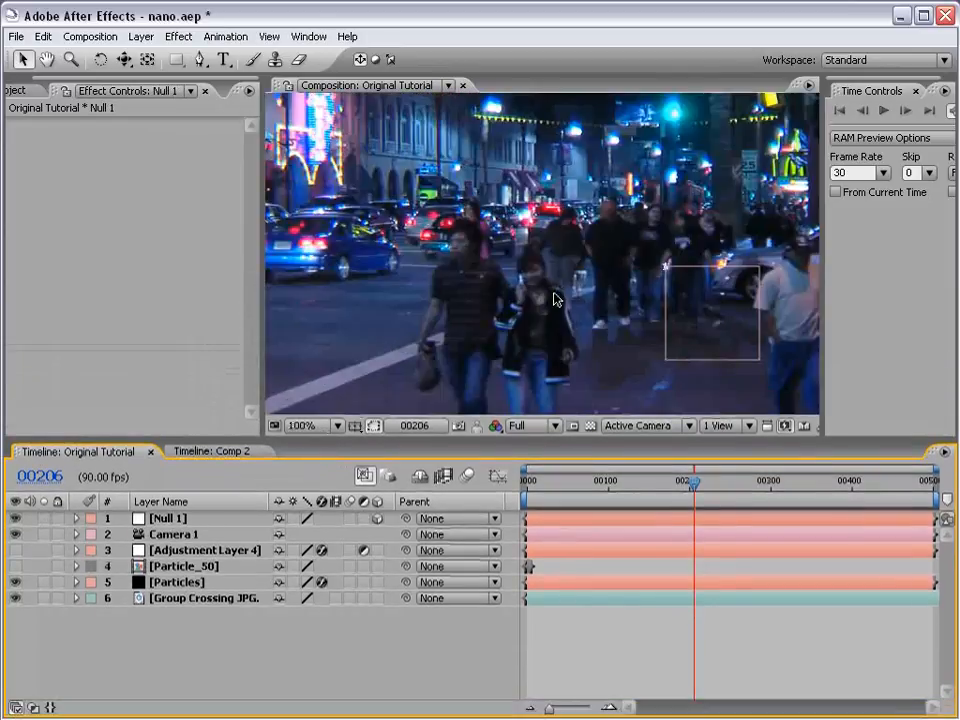
key(grave)
key(grave)
scroll(531, 389, down, 1)
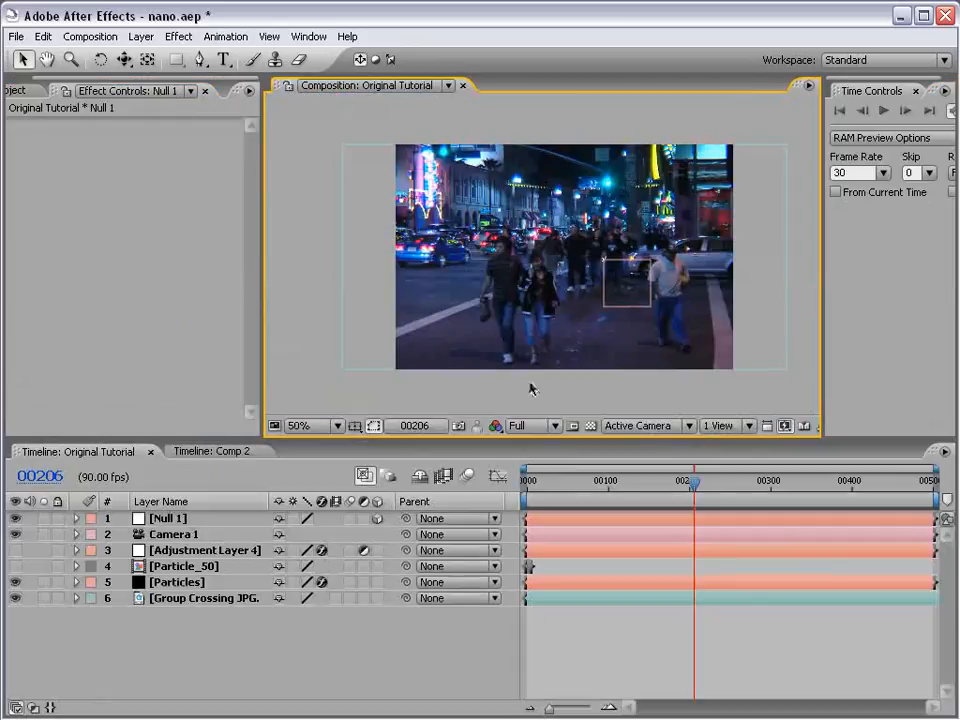
click(180, 518)
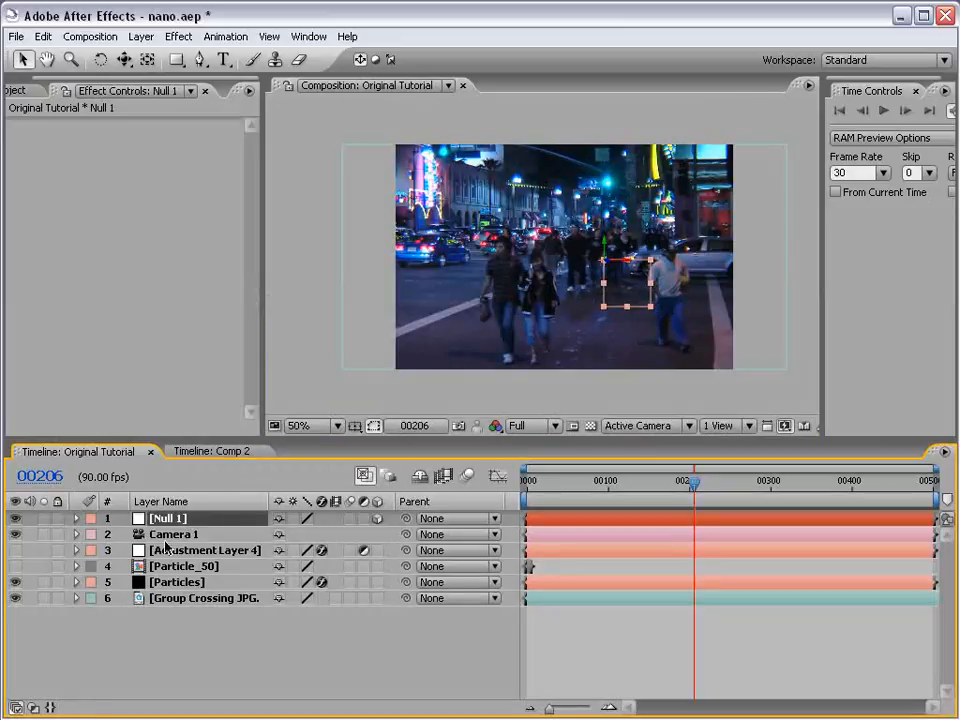
- Turn off the Hue/Saturation, Colorama and Glow effects on the Particles layer
click(172, 582)
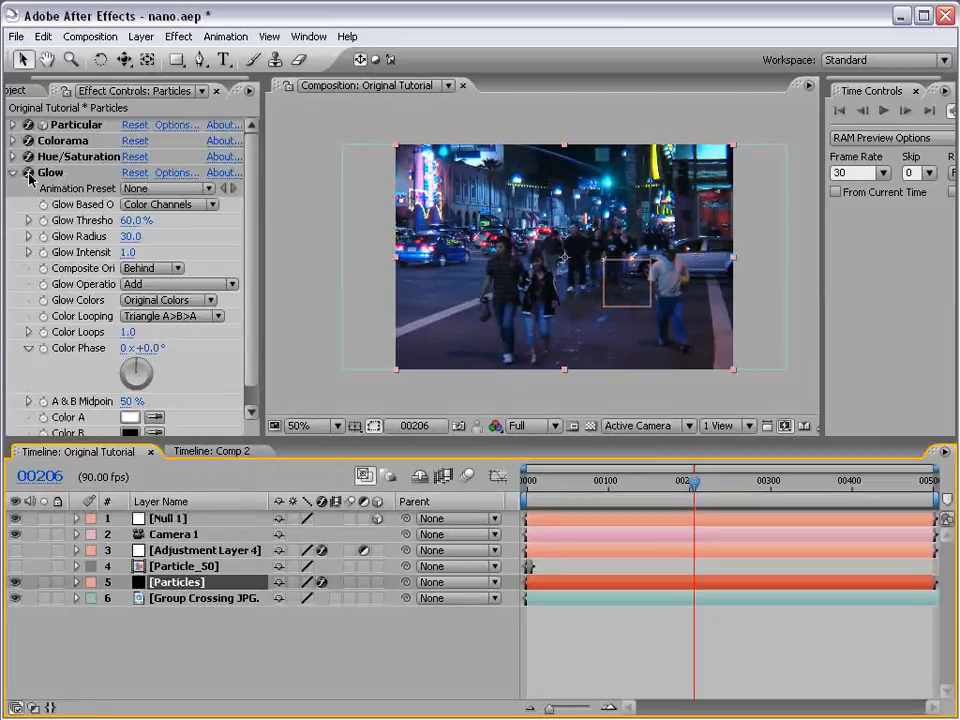
click(13, 172)
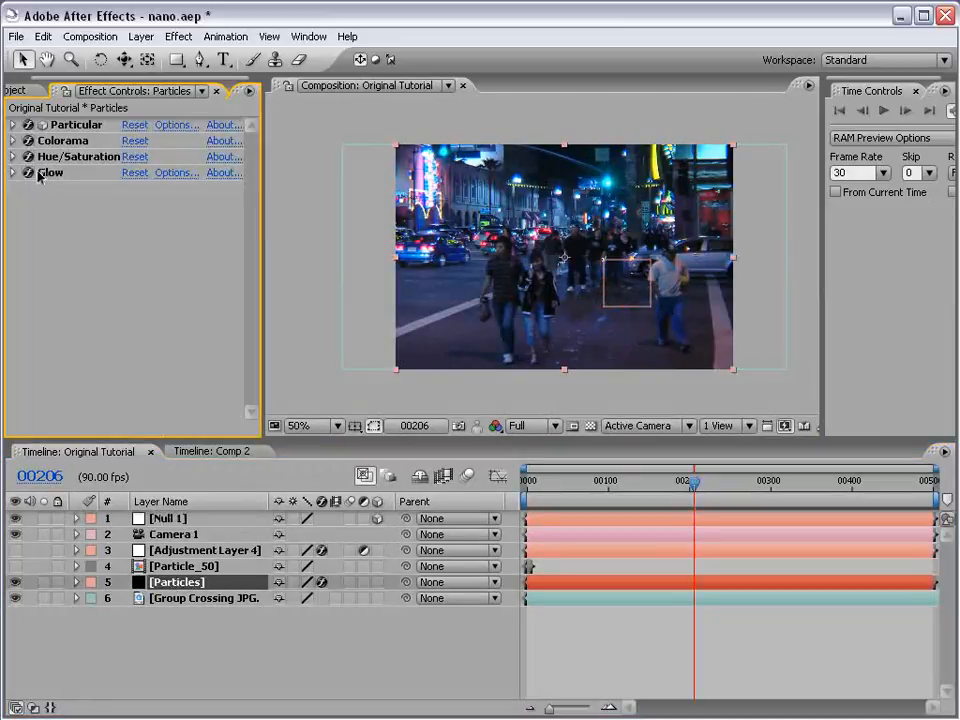
click(28, 156)
click(28, 141)
click(28, 172)
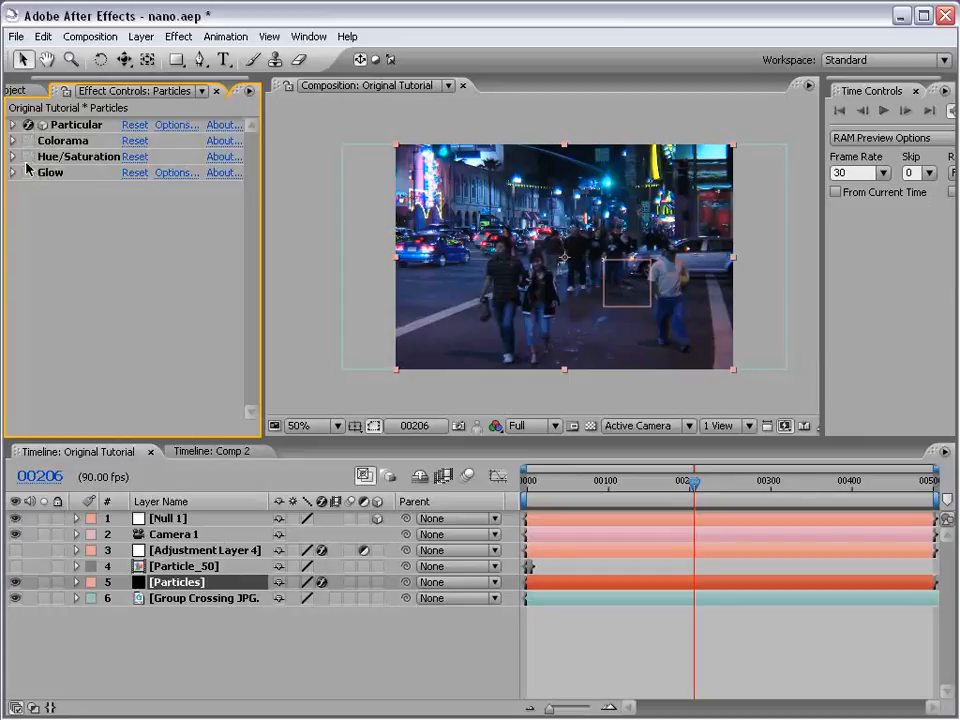
- Set the Render Mode of the Particles layer's Particular effect to Motion Preview
click(13, 124)
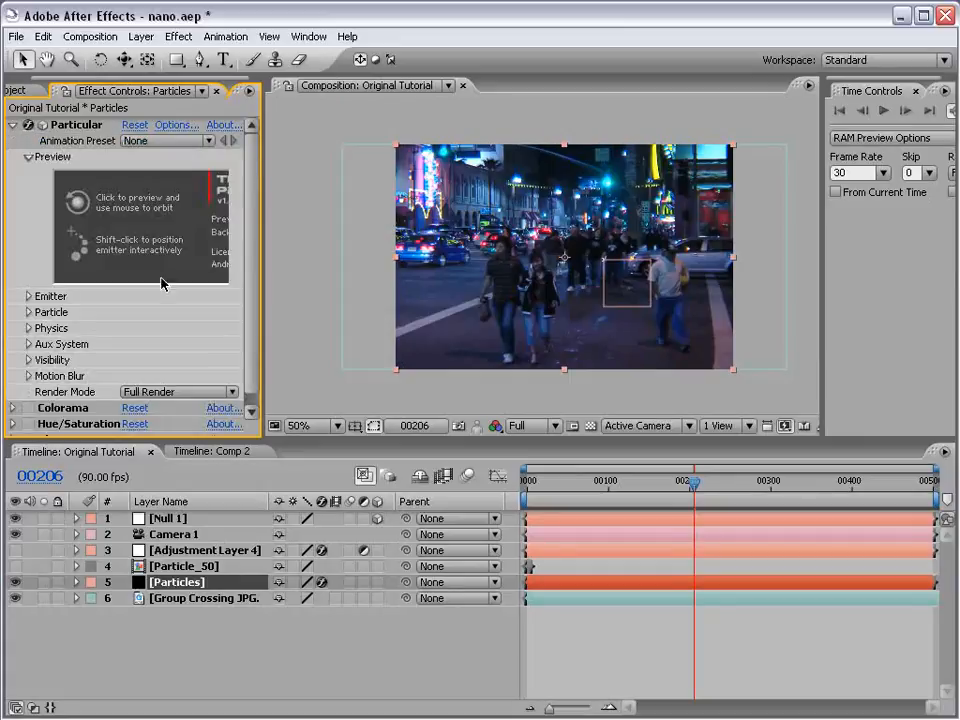
click(170, 392)
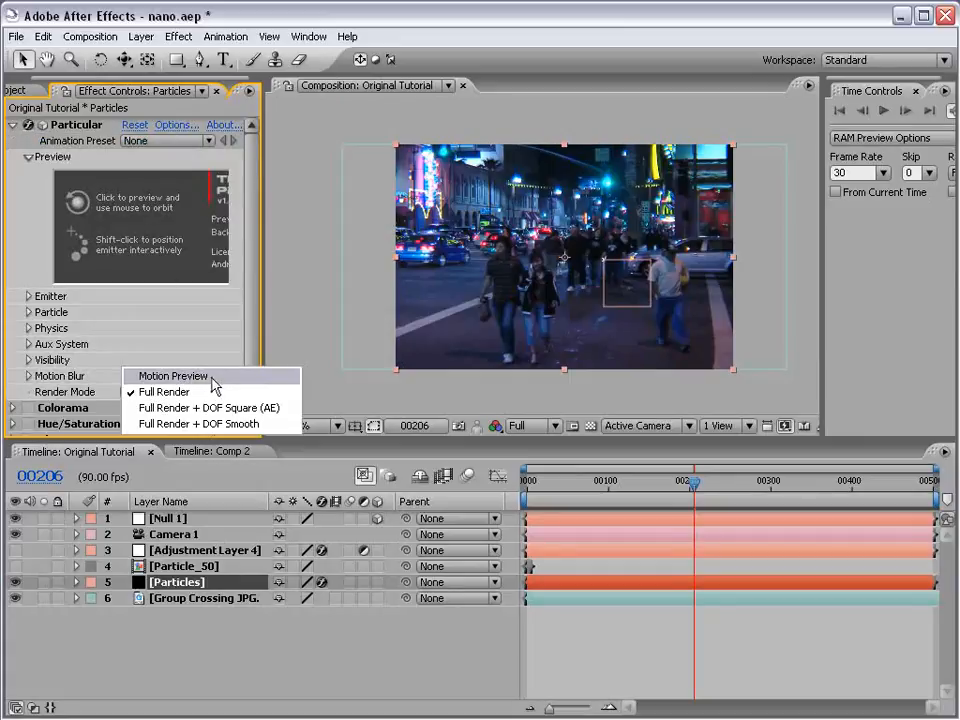
click(188, 377)
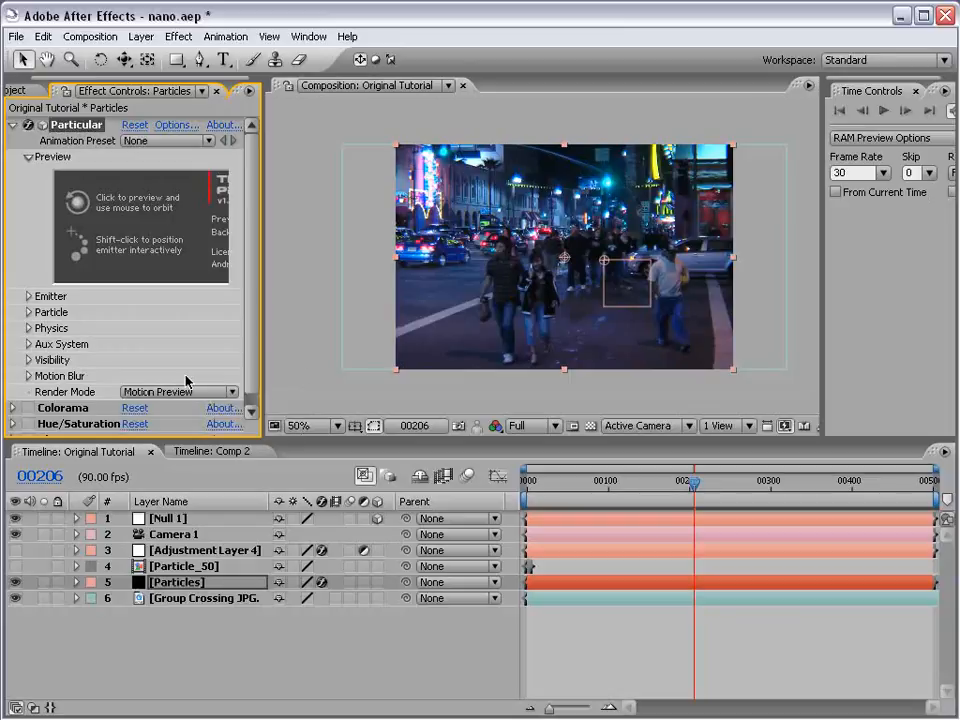
- Delete Adjustment Layer 4 from the composition
click(186, 653)
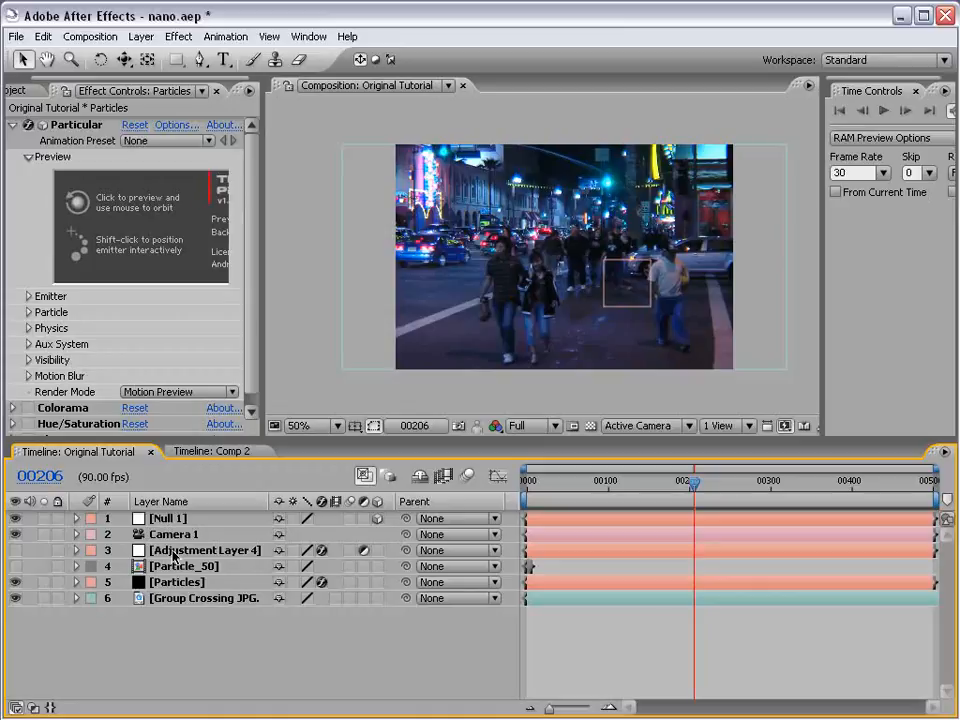
click(173, 556)
key(Delete)
- Move Null 1 back in depth and up over the far end of the street, to about 422, -112, 1200
click(168, 519)
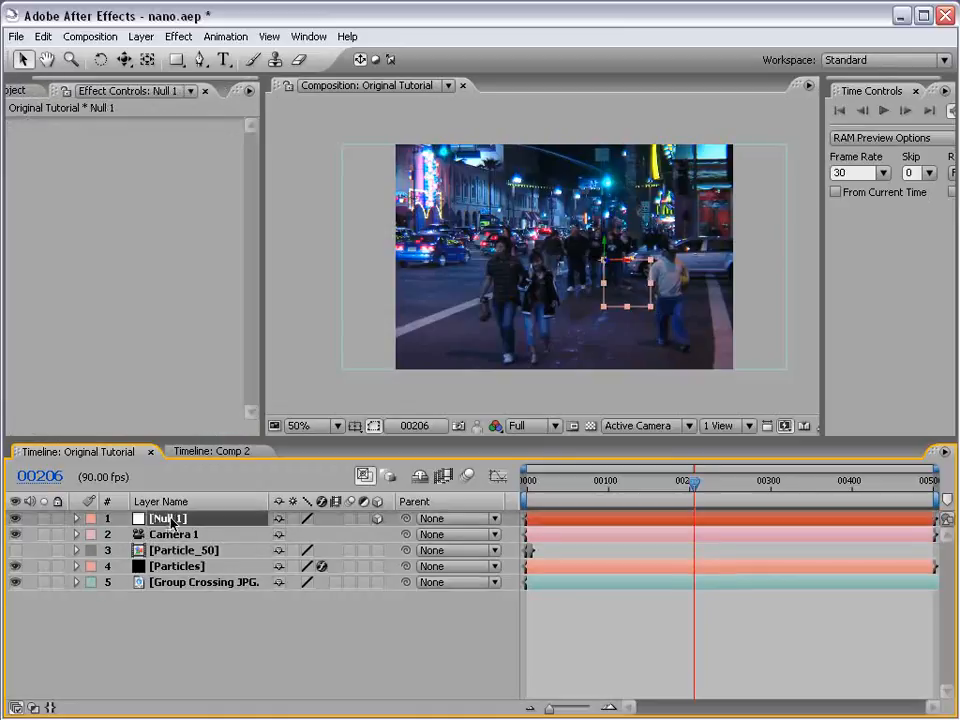
drag(647, 277, 510, 284)
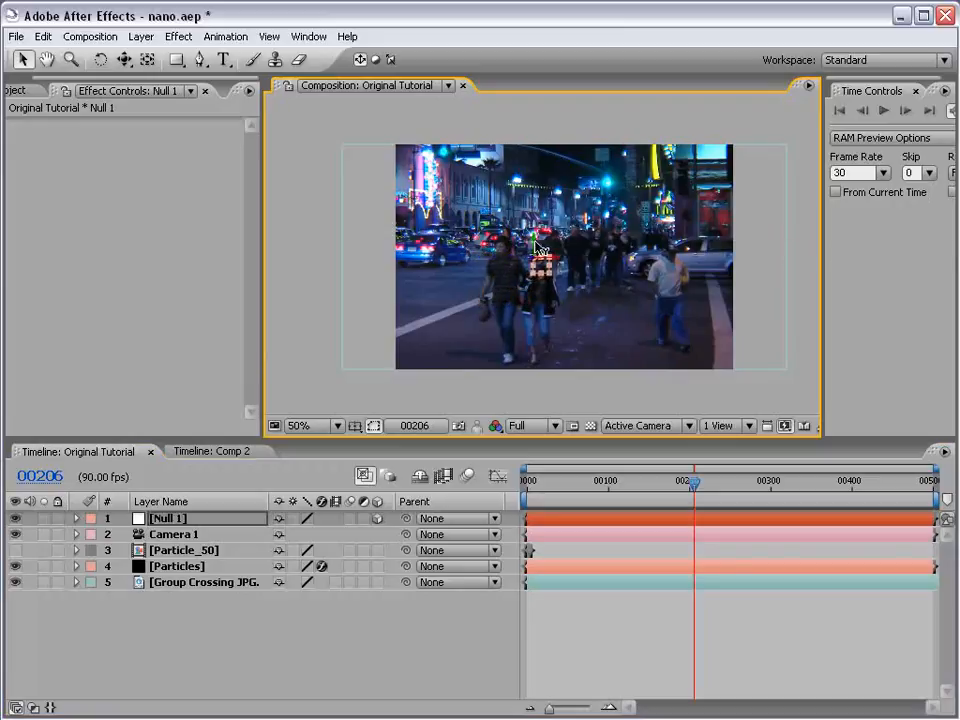
drag(536, 247, 600, 206)
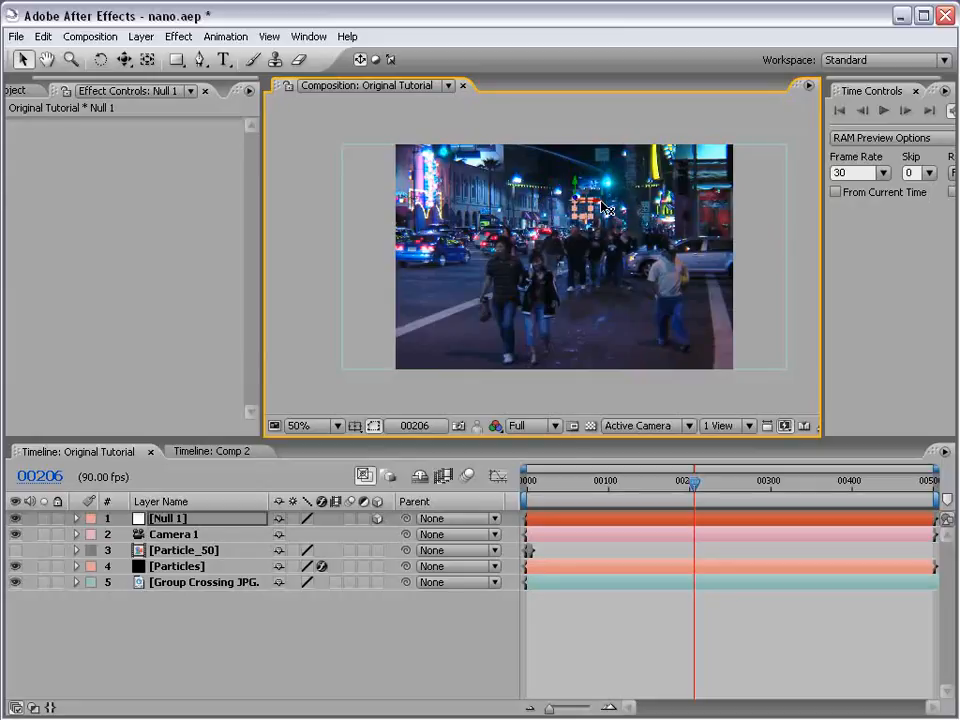
- Start keyframing Null 1's Position and move its first keyframe near the start of the timeline
click(179, 522)
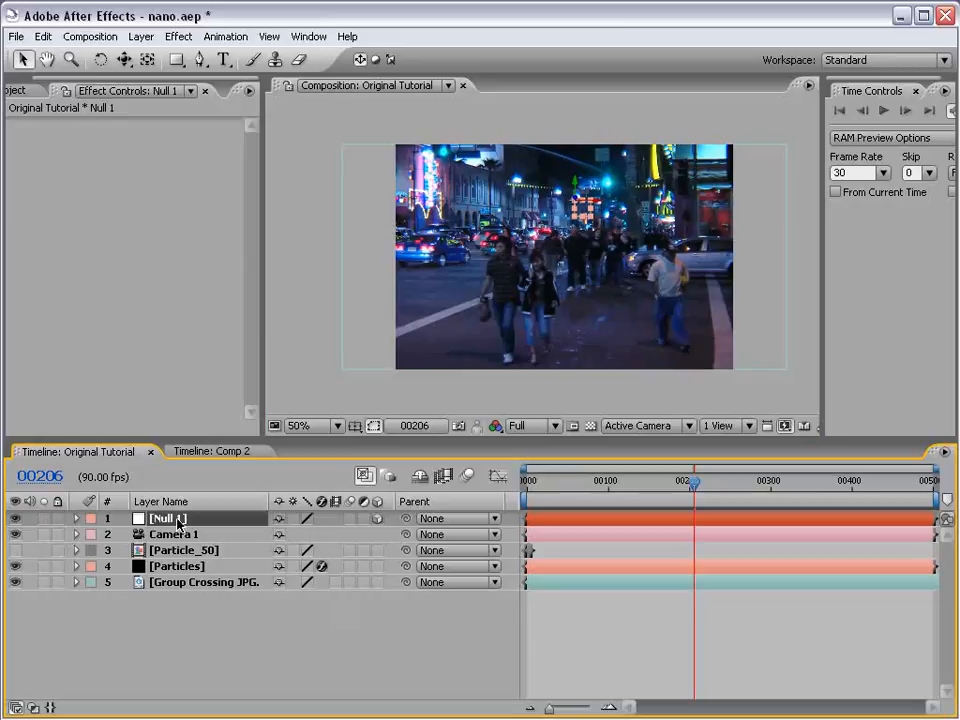
key(p)
click(124, 535)
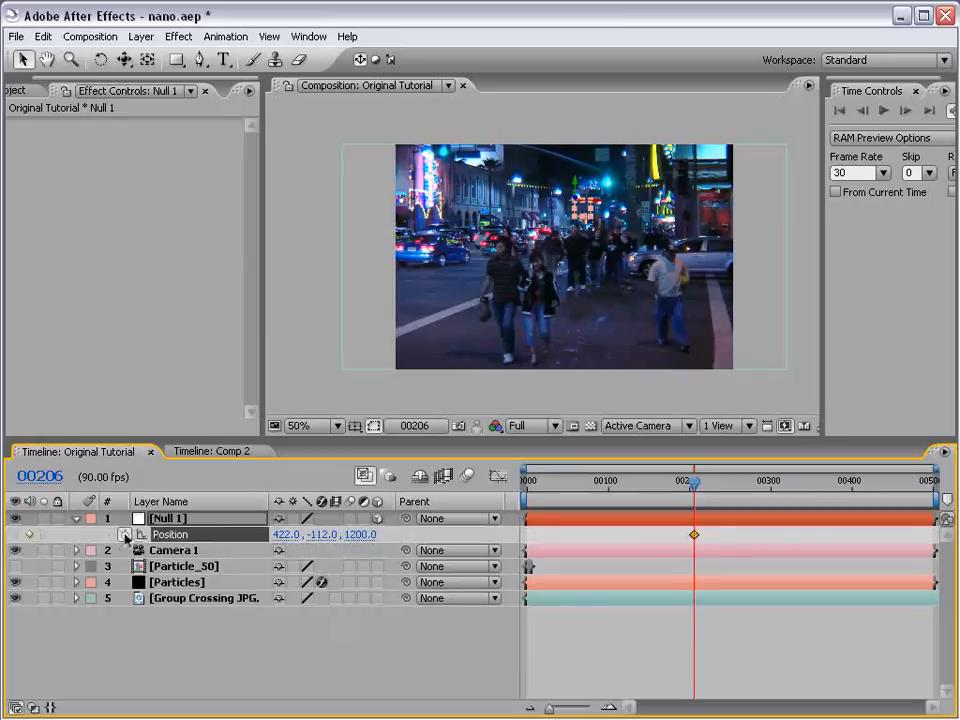
drag(694, 541, 617, 541)
- At frame 110, keyframe Null 1's position close to the camera on the street's left side, at about 70, 86, -44
drag(521, 495, 618, 490)
drag(576, 200, 798, 190)
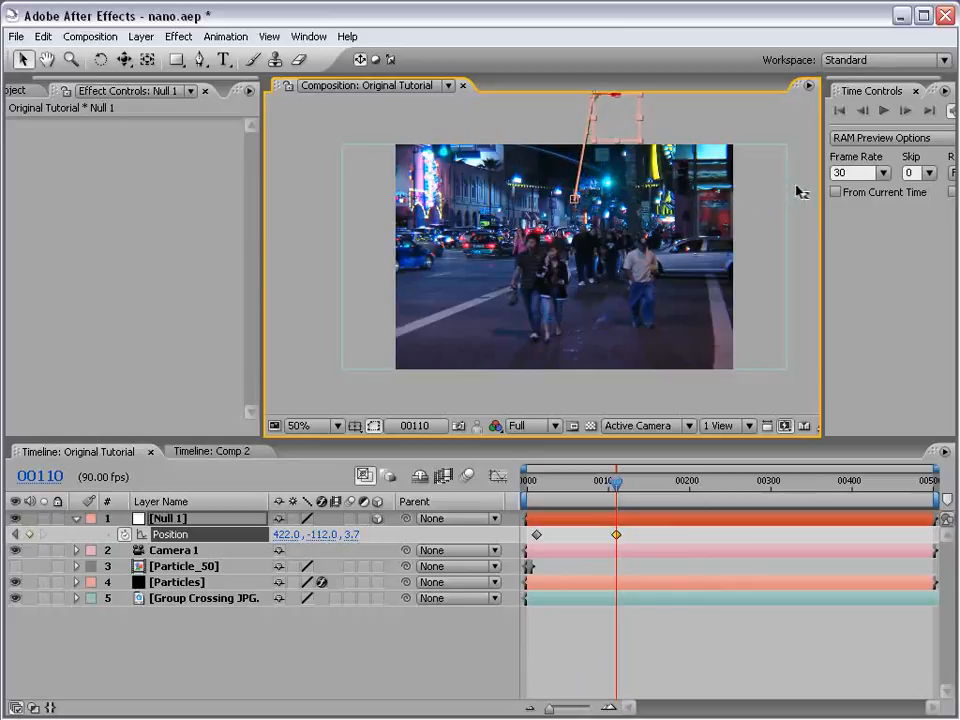
drag(617, 146, 623, 207)
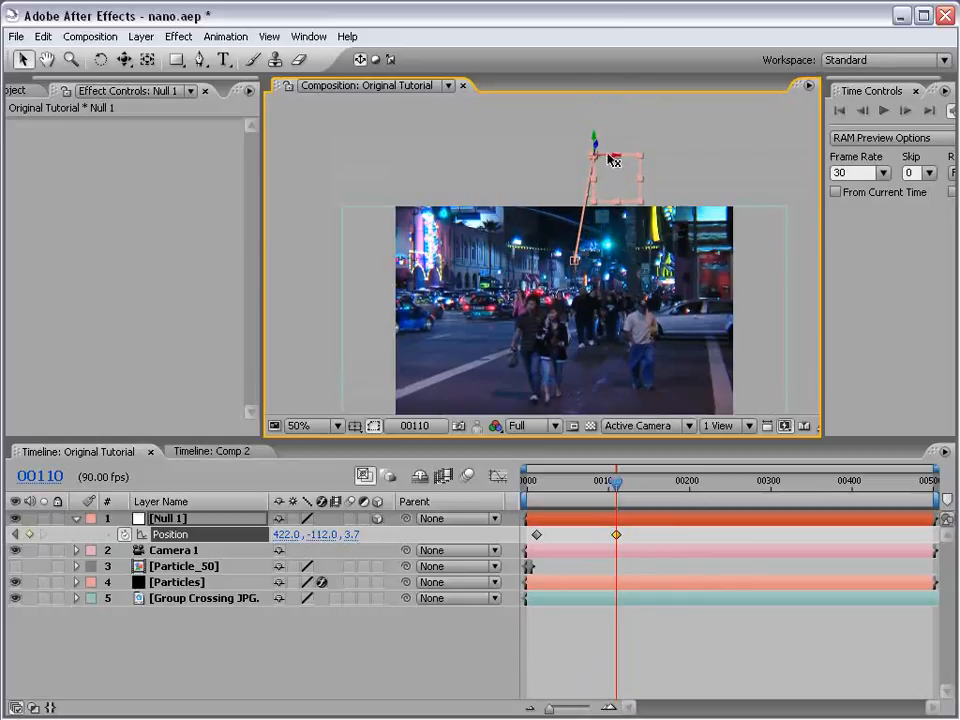
drag(613, 160, 369, 242)
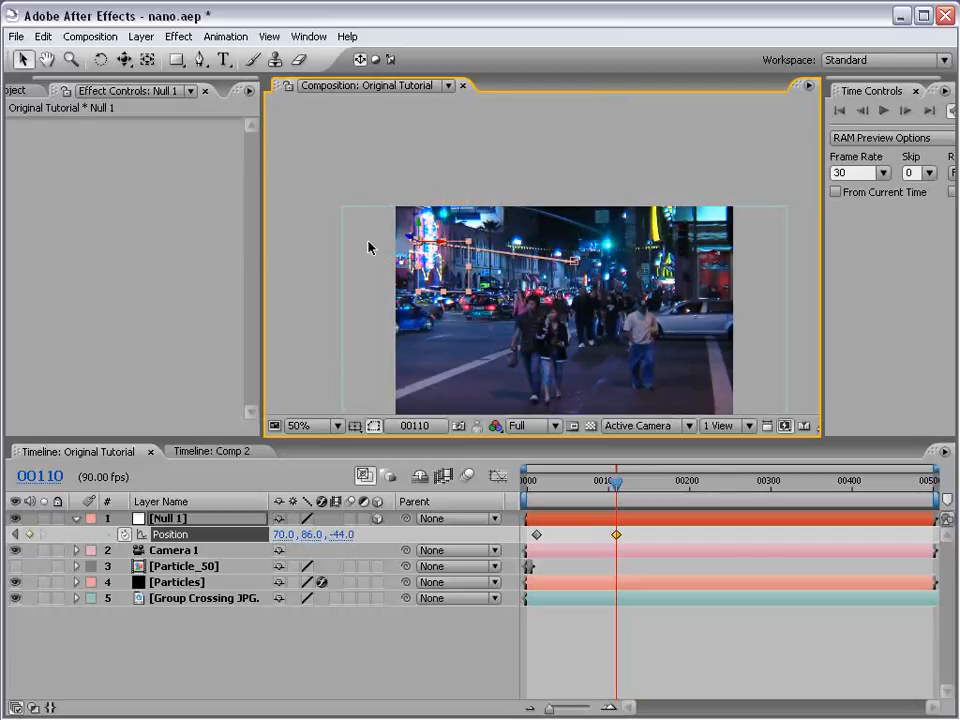
- At frame 172, keyframe Null 1's position beyond the right edge of the footage, at about 805, 280, -44
drag(488, 288, 476, 233)
drag(616, 482, 667, 490)
drag(426, 192, 802, 296)
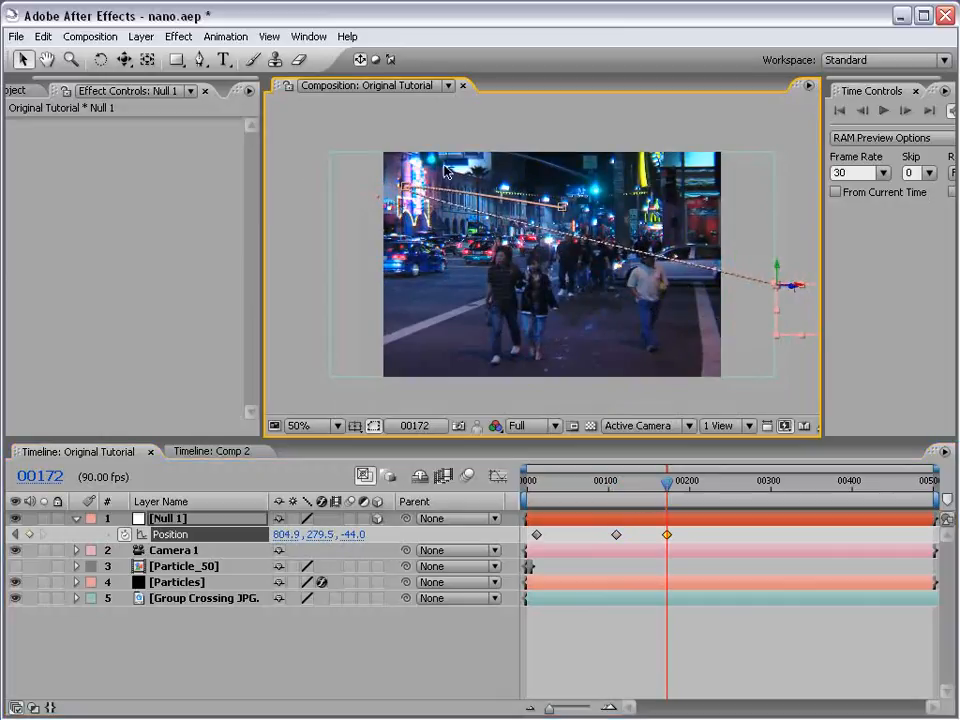
- Lower the middle keyframe point of Null 1's motion path slightly and run a RAM preview of the animation
drag(402, 188, 413, 210)
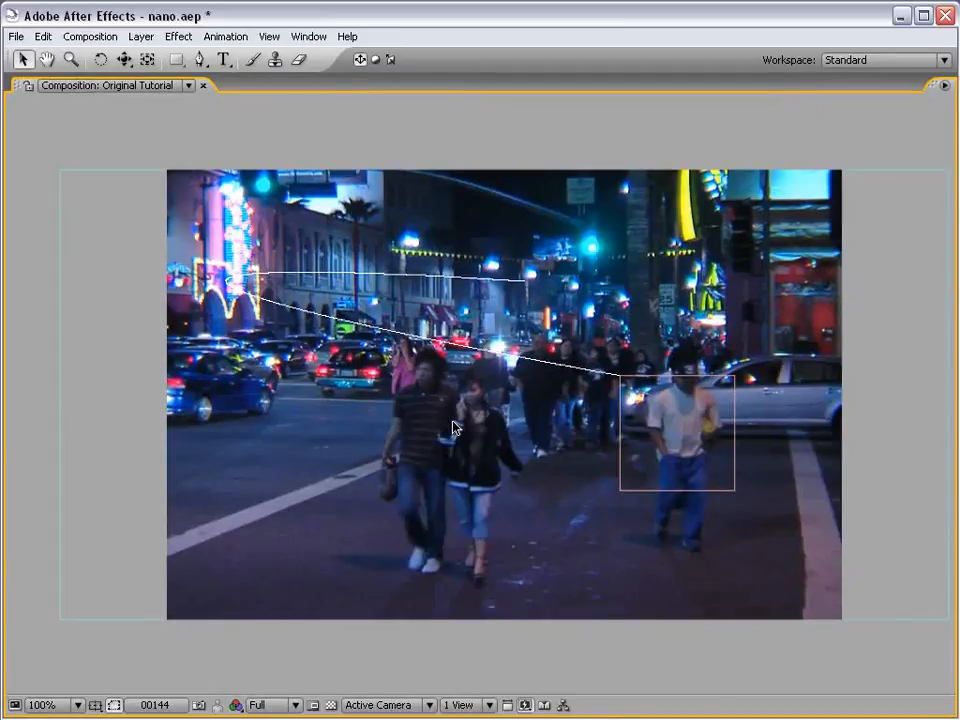
key(KP_0)
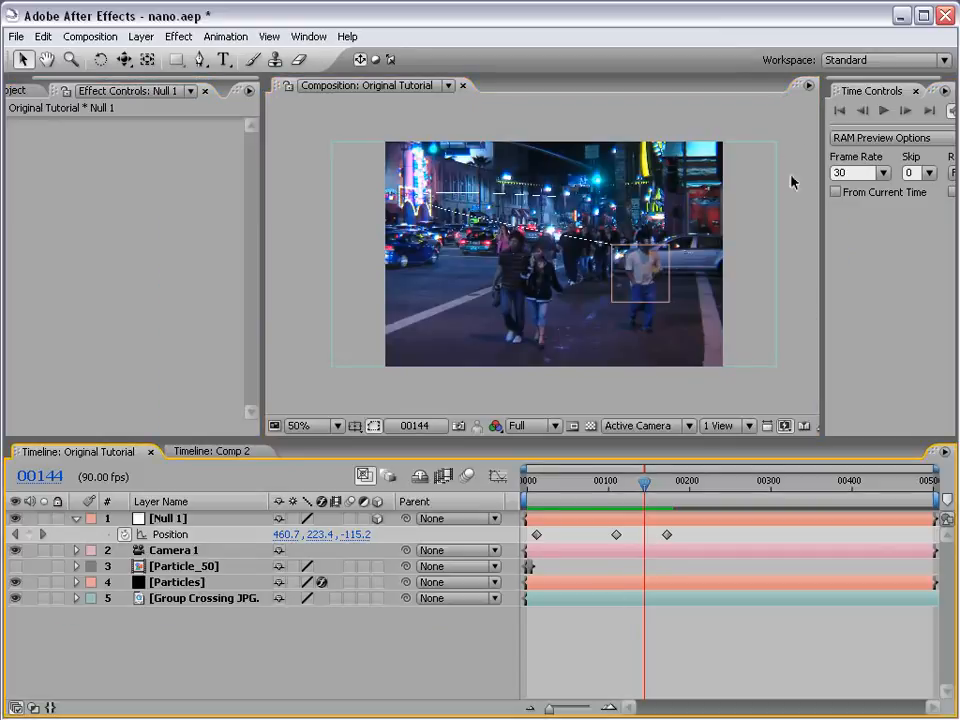
- Widen the Time Controls area and set the Original Tutorial composition's frame rate to 23.976 fps
drag(826, 200, 708, 199)
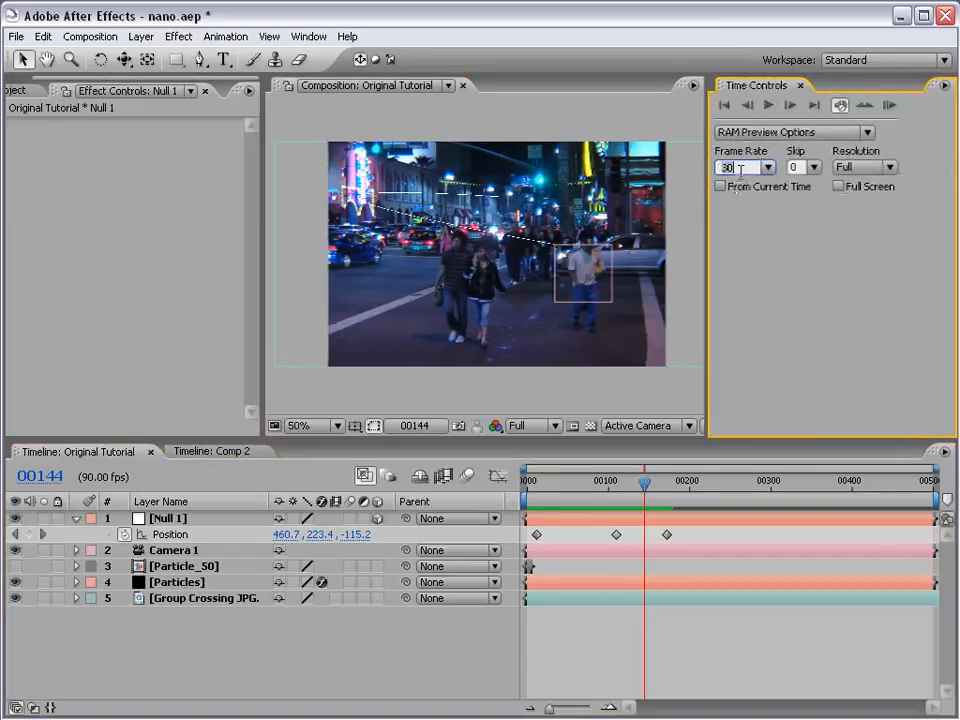
click(90, 36)
click(100, 79)
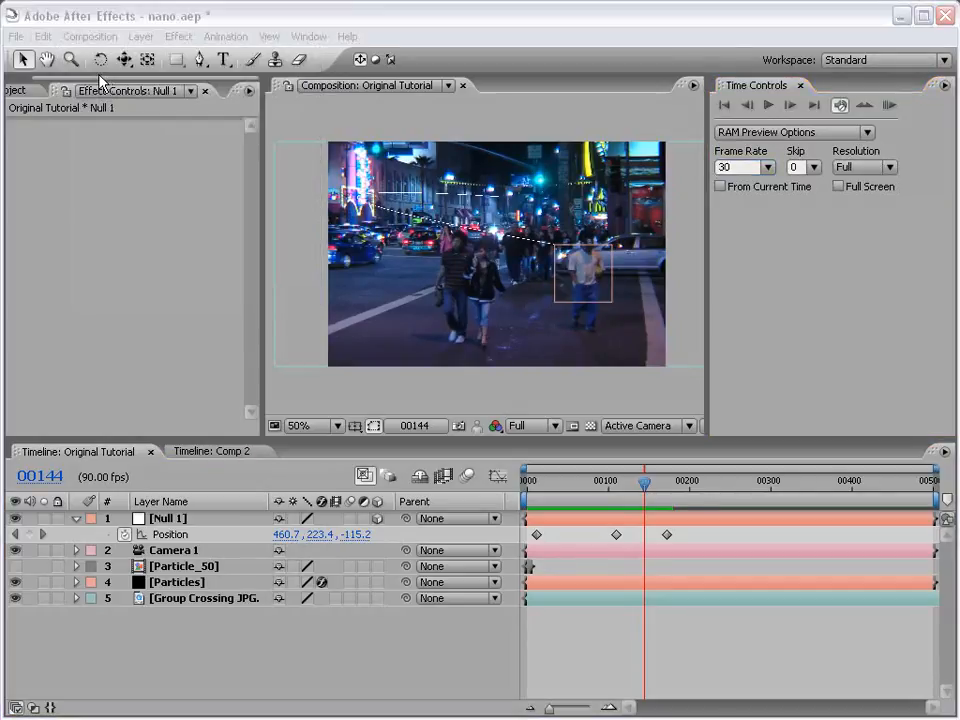
drag(350, 337, 265, 336)
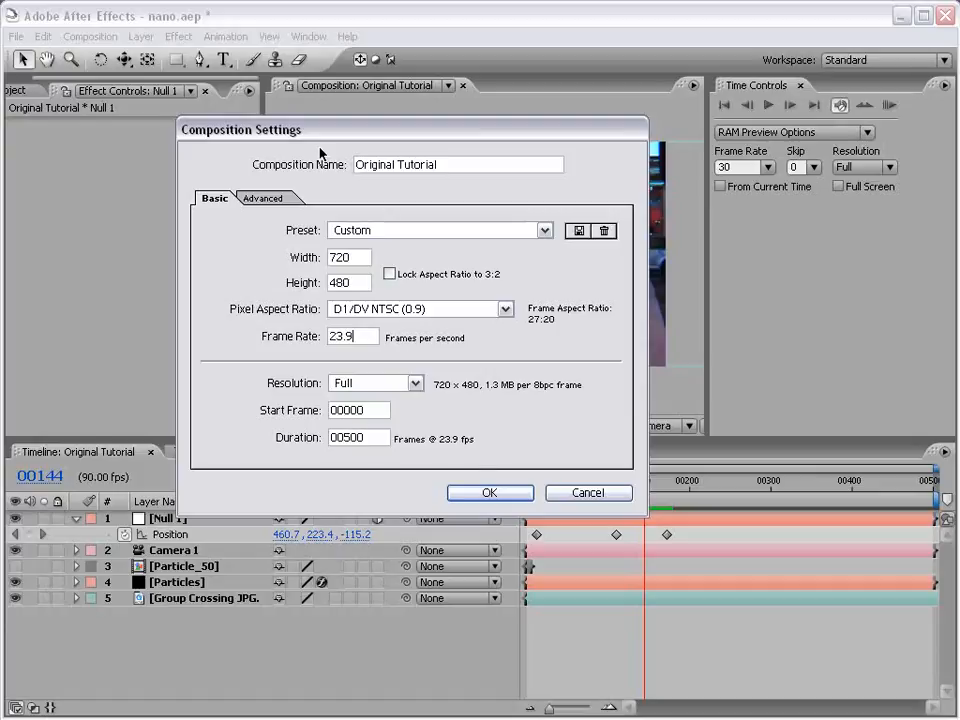
click(489, 493)
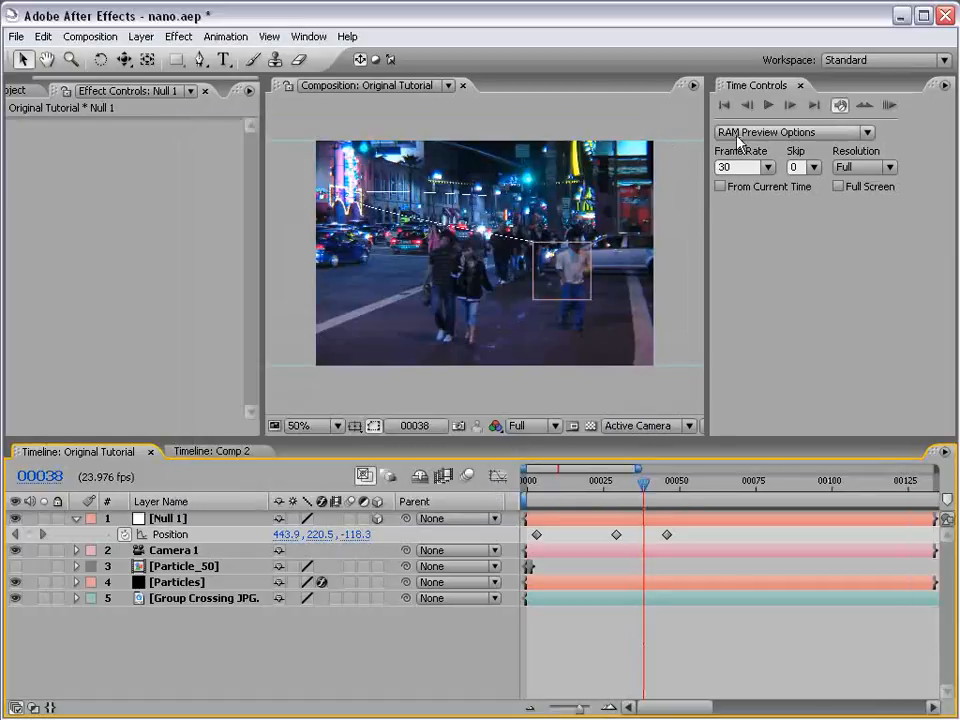
- Set the RAM preview frame rate to 23.976 and widen the composition view so the whole frame fits
click(731, 168)
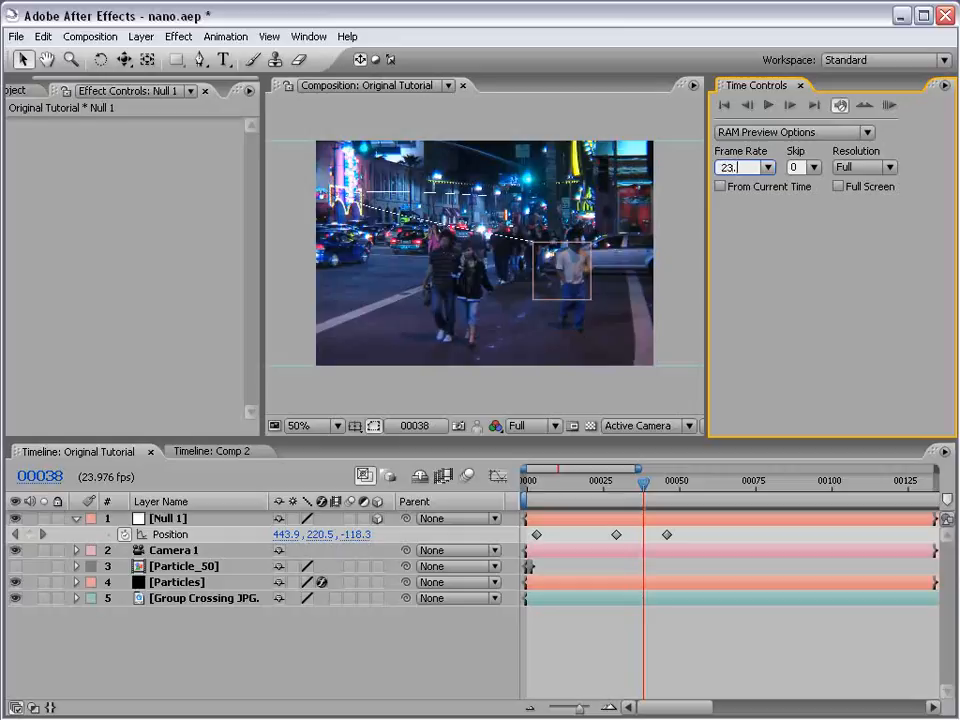
click(694, 634)
scroll(544, 328, up, 1)
key(space)
drag(421, 231, 475, 267)
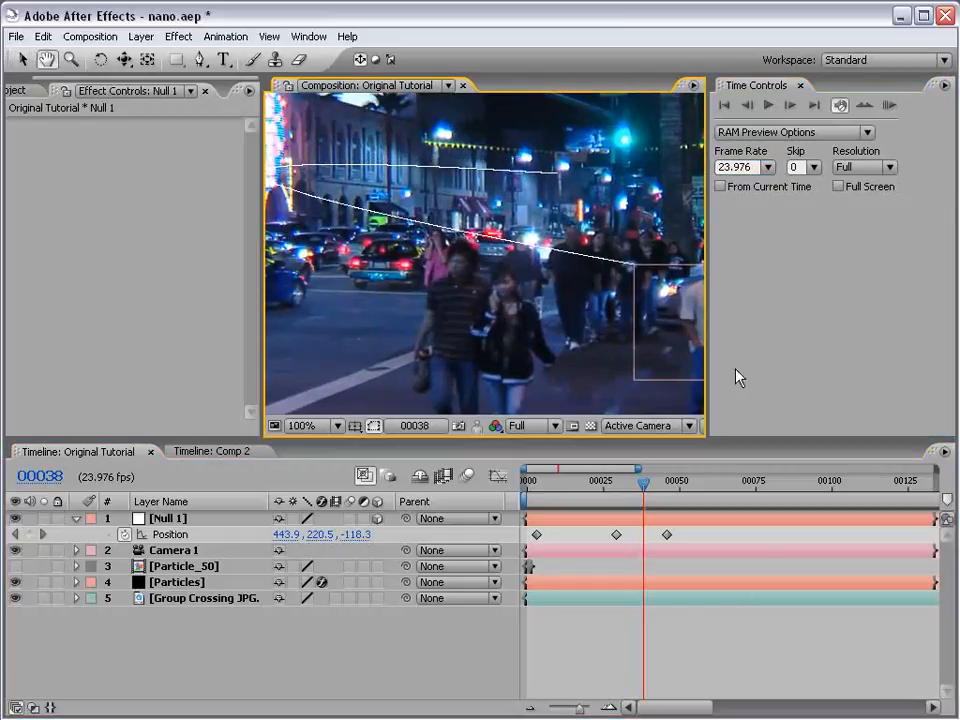
drag(709, 320, 798, 332)
click(671, 597)
scroll(600, 273, down, 1)
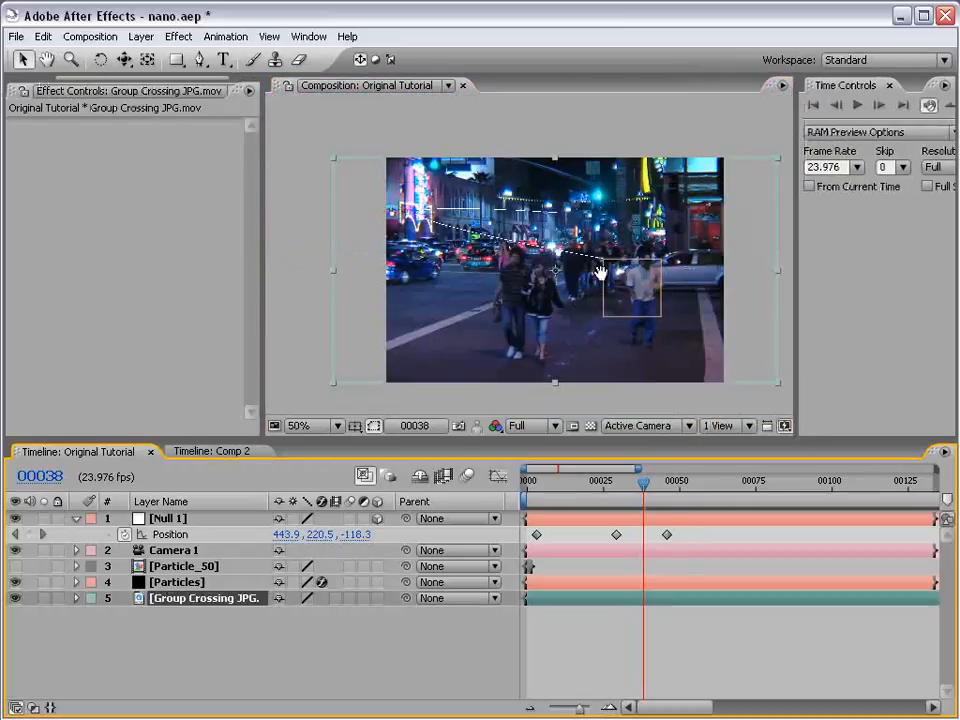
- Set Particular's Render Mode on the Particles layer to Full Render and inspect the light streak up close
click(662, 634)
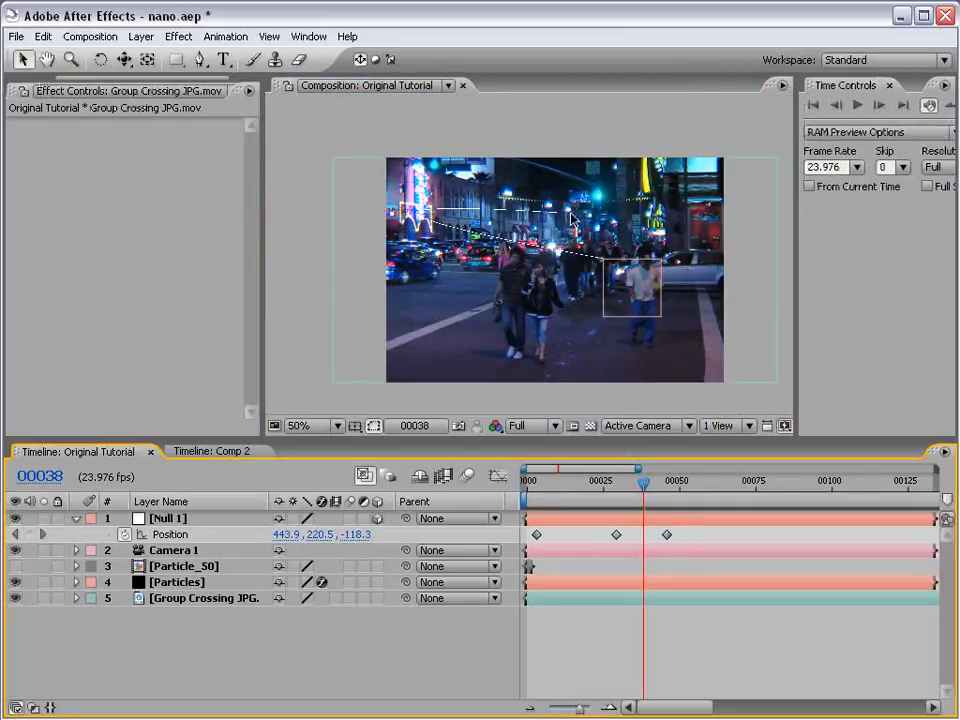
click(570, 518)
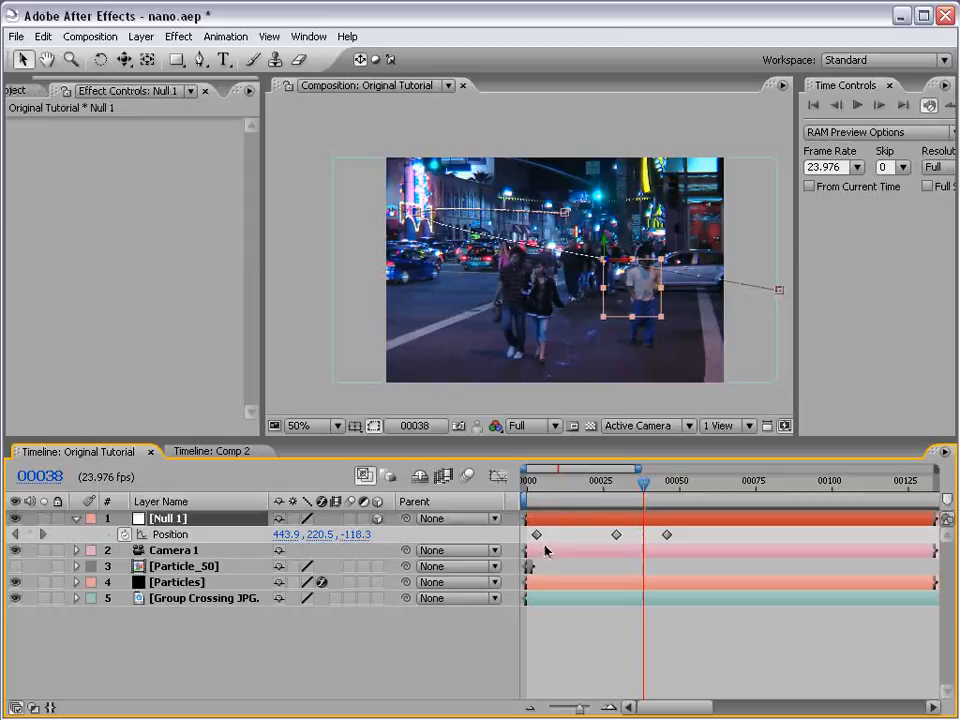
click(190, 583)
click(141, 393)
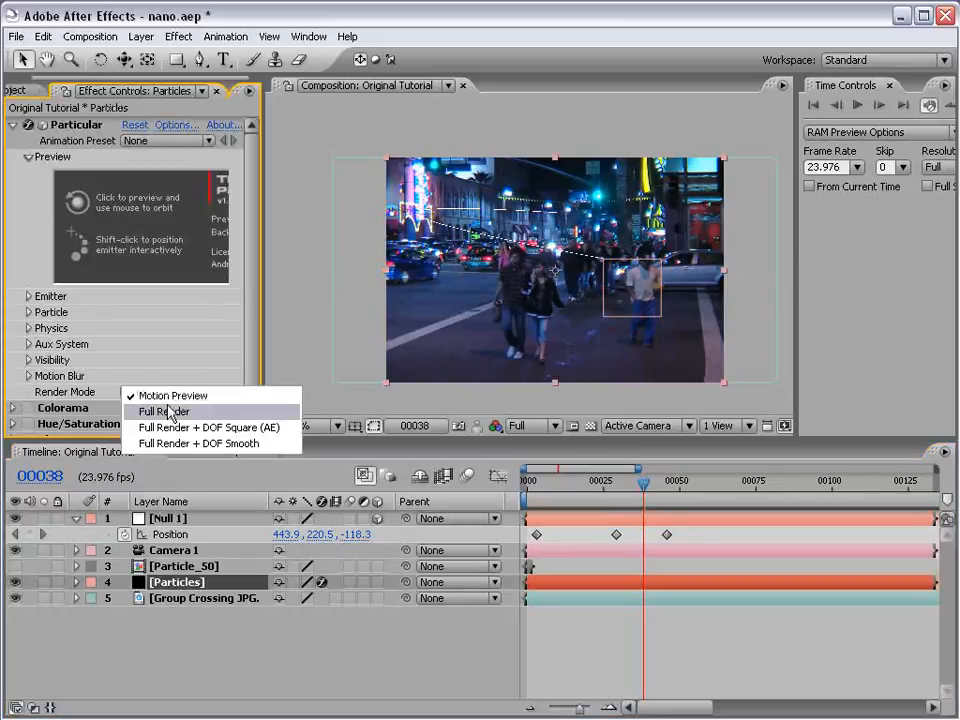
click(168, 411)
click(600, 634)
scroll(578, 330, up, 1)
key(space)
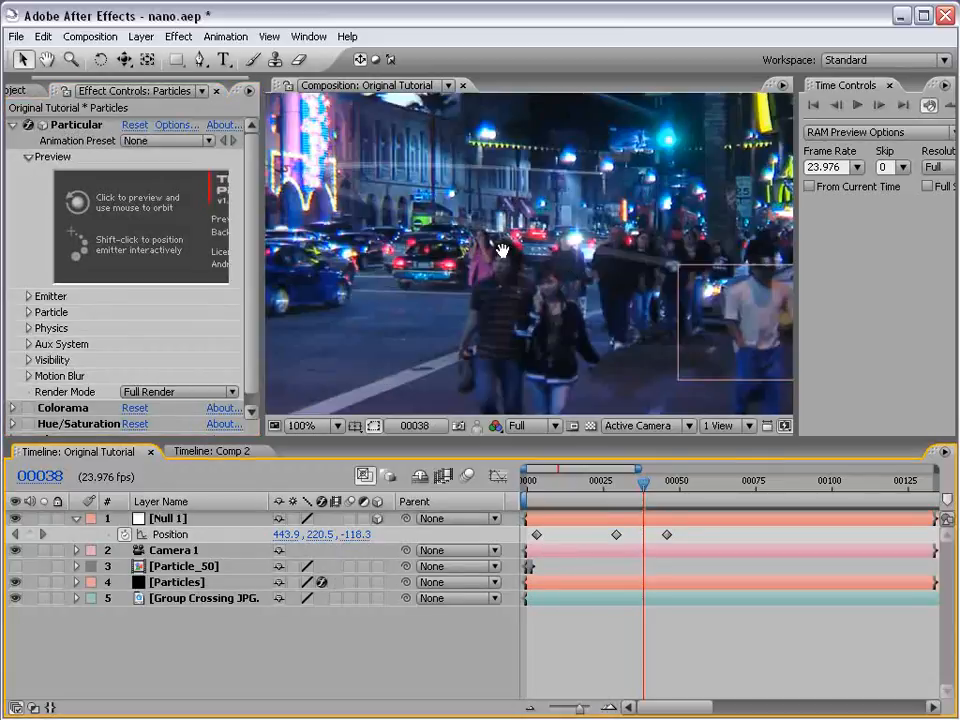
drag(501, 249, 548, 300)
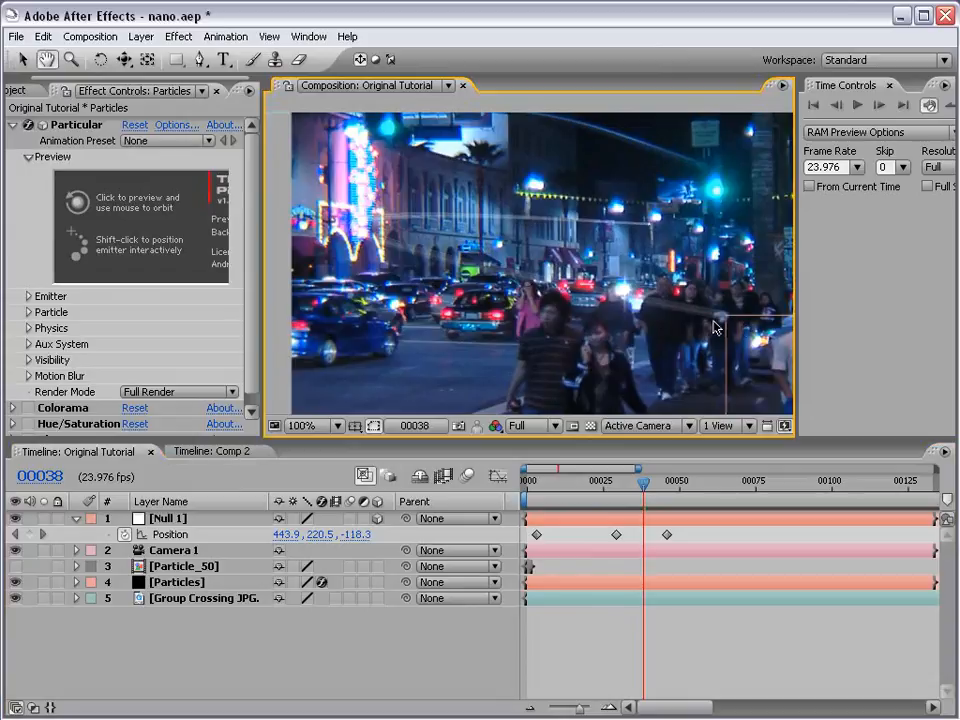
scroll(714, 325, down, 1)
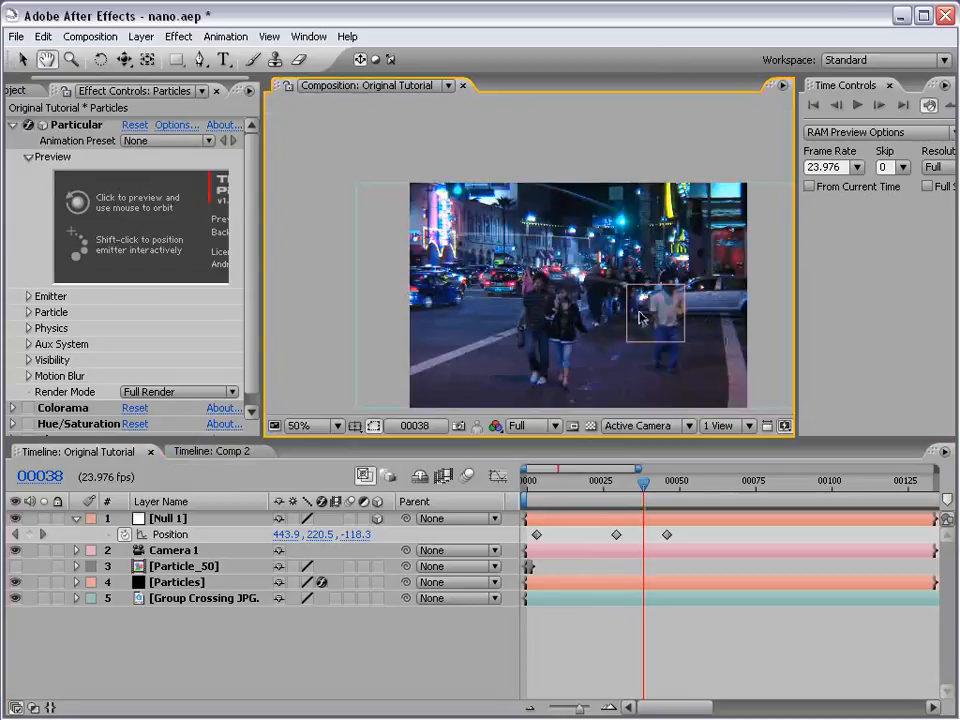
drag(573, 318, 560, 269)
- Move Camera 1 in toward the streak with the Track Z Camera tool and reframe the shot using the other camera tools
click(24, 62)
click(124, 64)
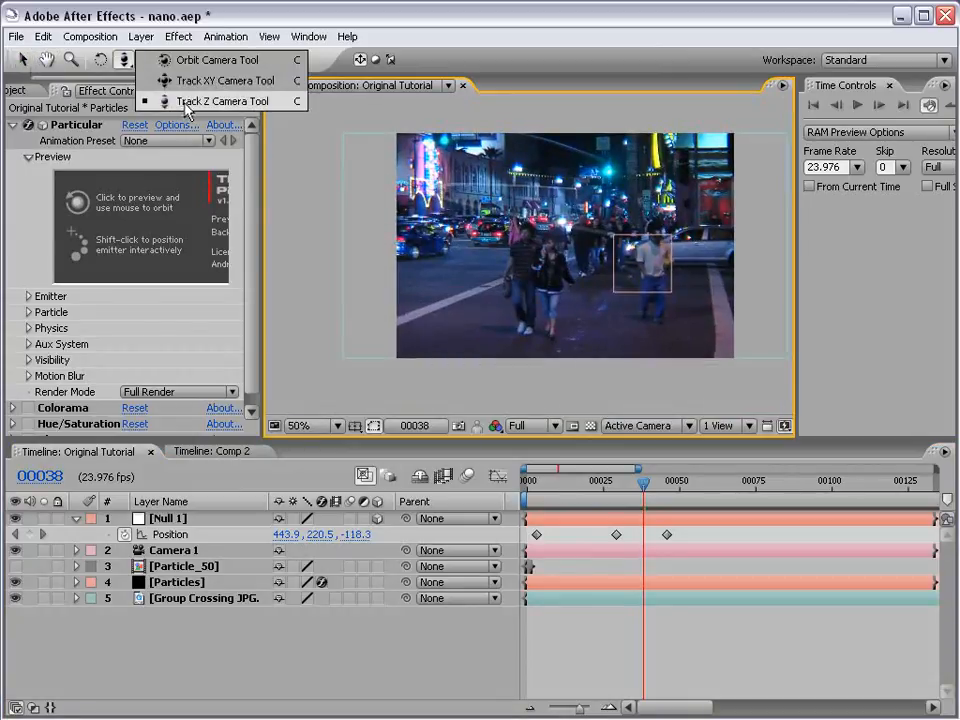
click(216, 103)
drag(538, 276, 557, 194)
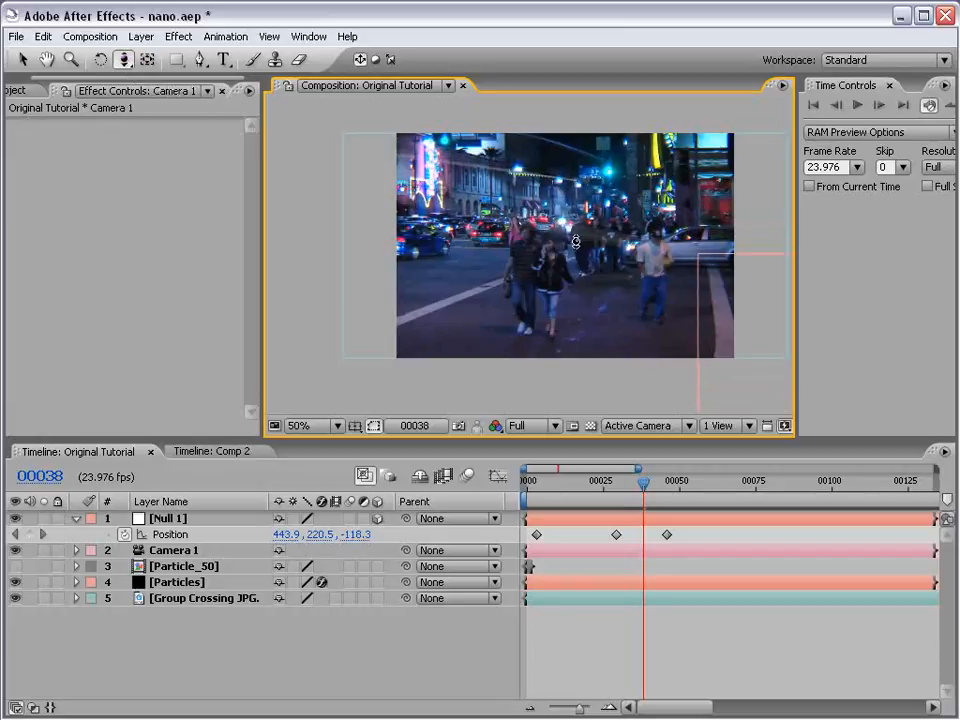
drag(577, 249, 580, 240)
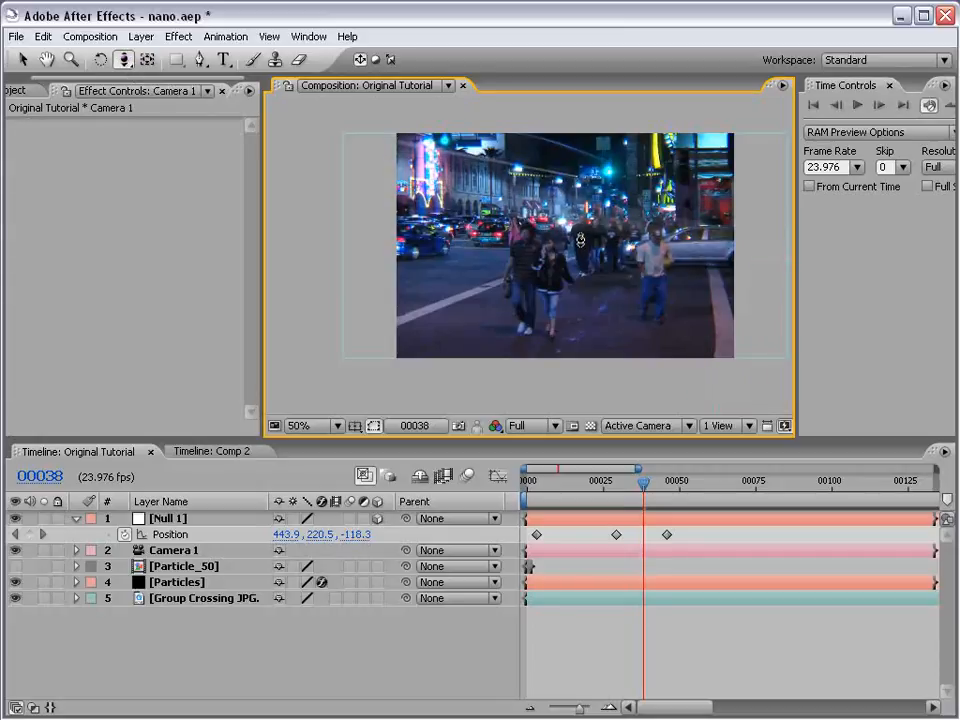
key(c)
drag(584, 225, 581, 229)
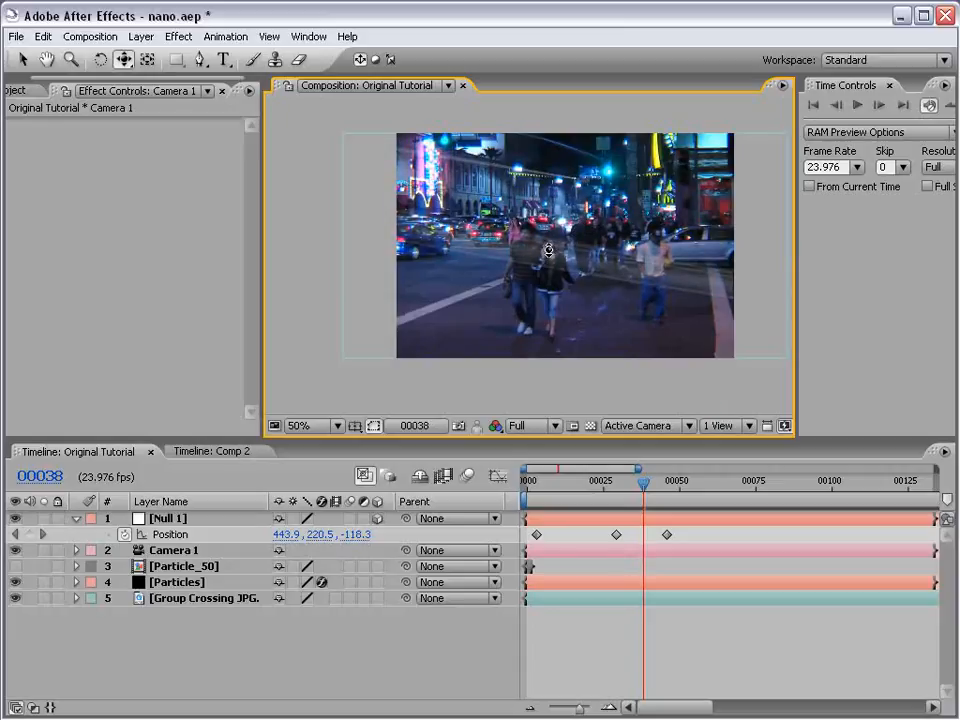
key(c)
key(c)
drag(593, 259, 593, 260)
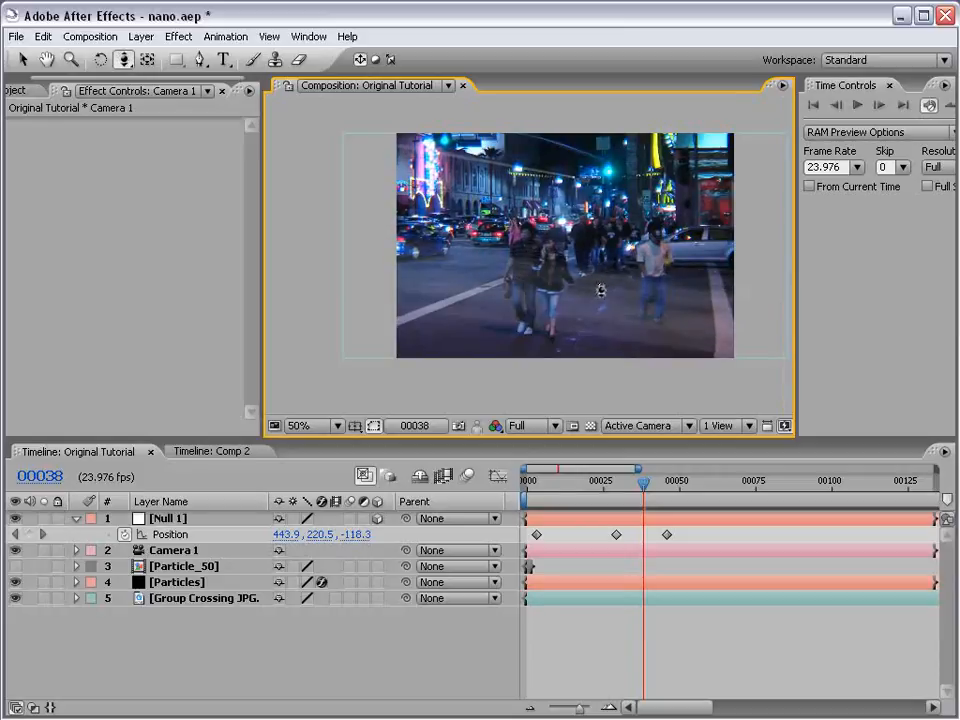
key(c)
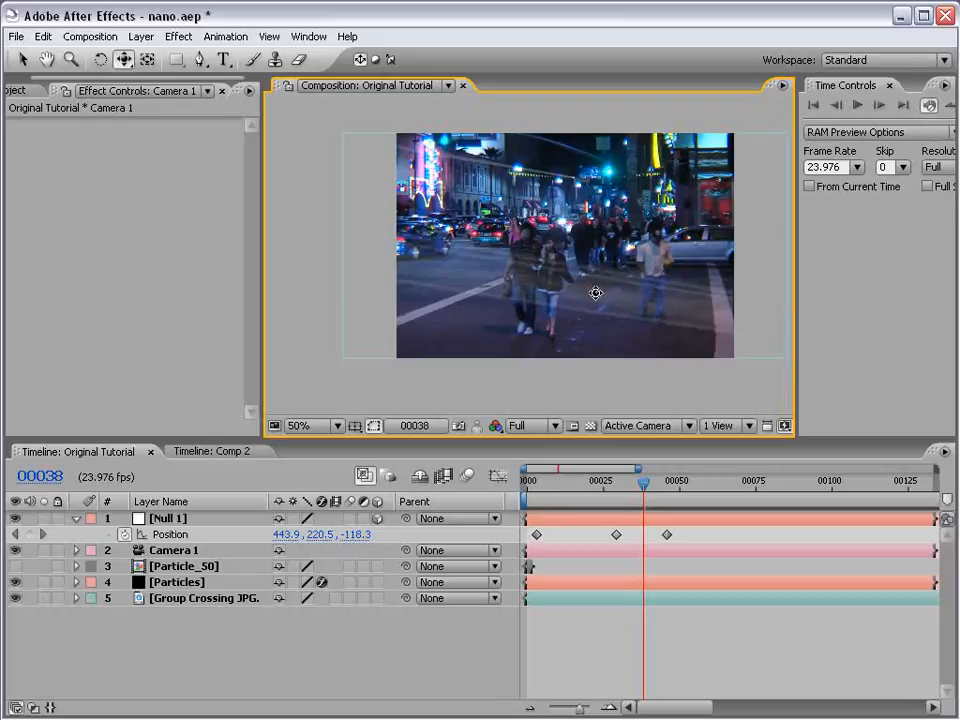
drag(595, 293, 596, 295)
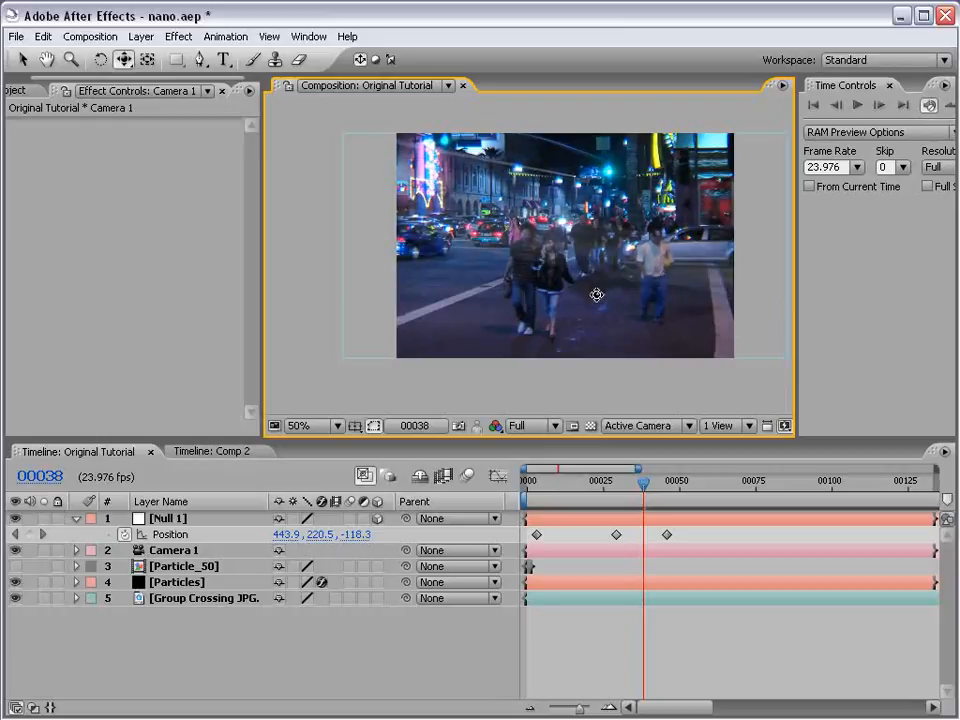
- At frame 29, reposition Null 1 beside the pink neon sign, at about 323.6, 187.5, -44
drag(642, 482, 616, 485)
click(628, 518)
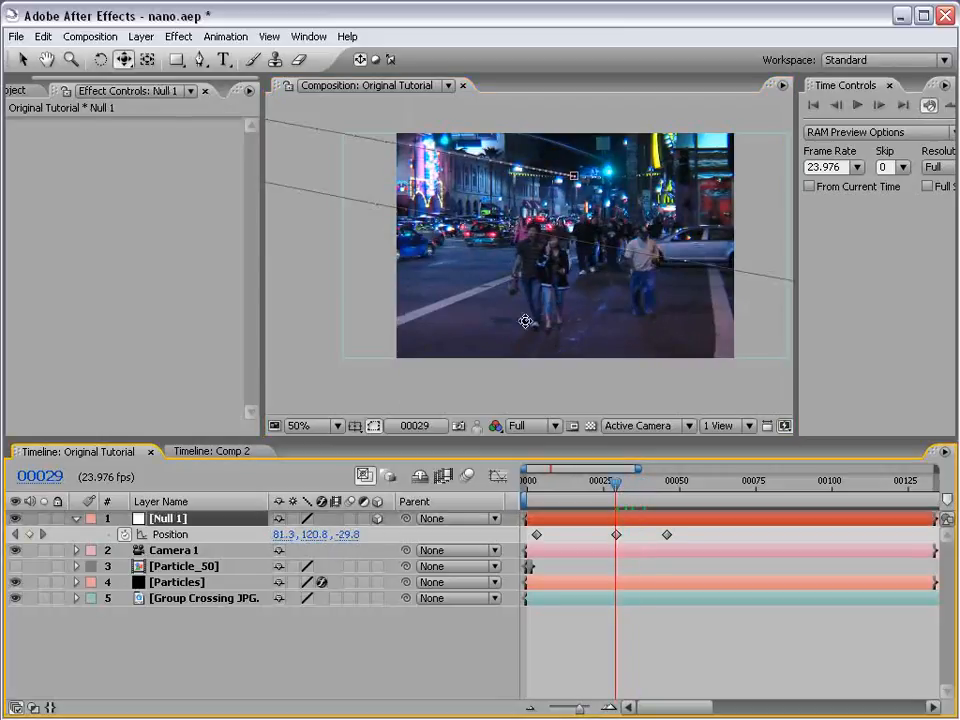
scroll(490, 252, down, 1)
drag(324, 207, 468, 231)
key(v)
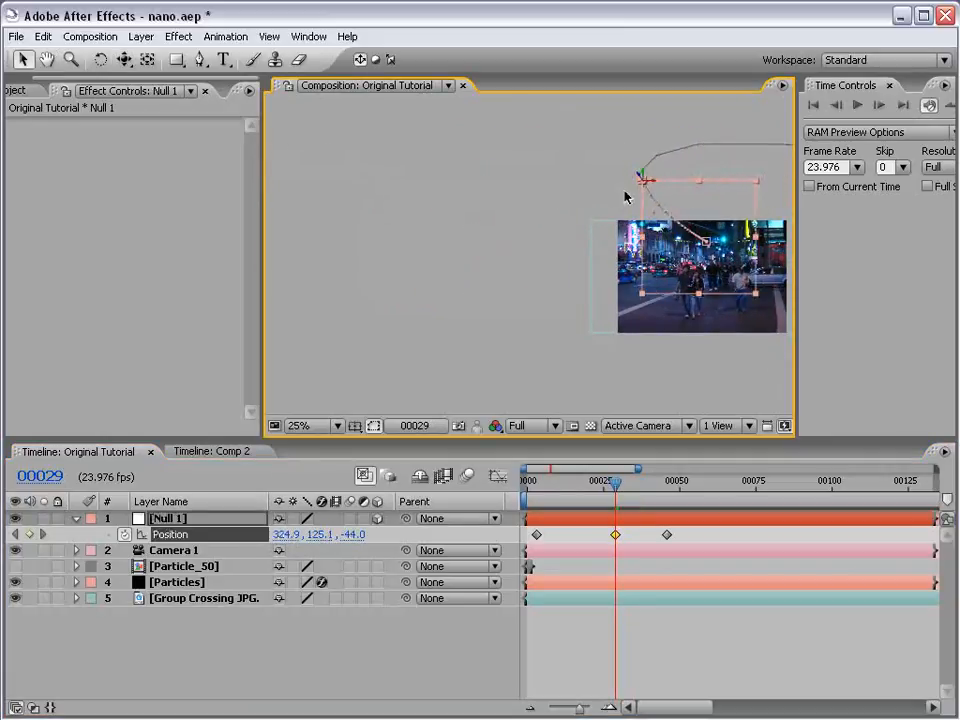
drag(678, 216, 574, 253)
scroll(516, 240, up, 1)
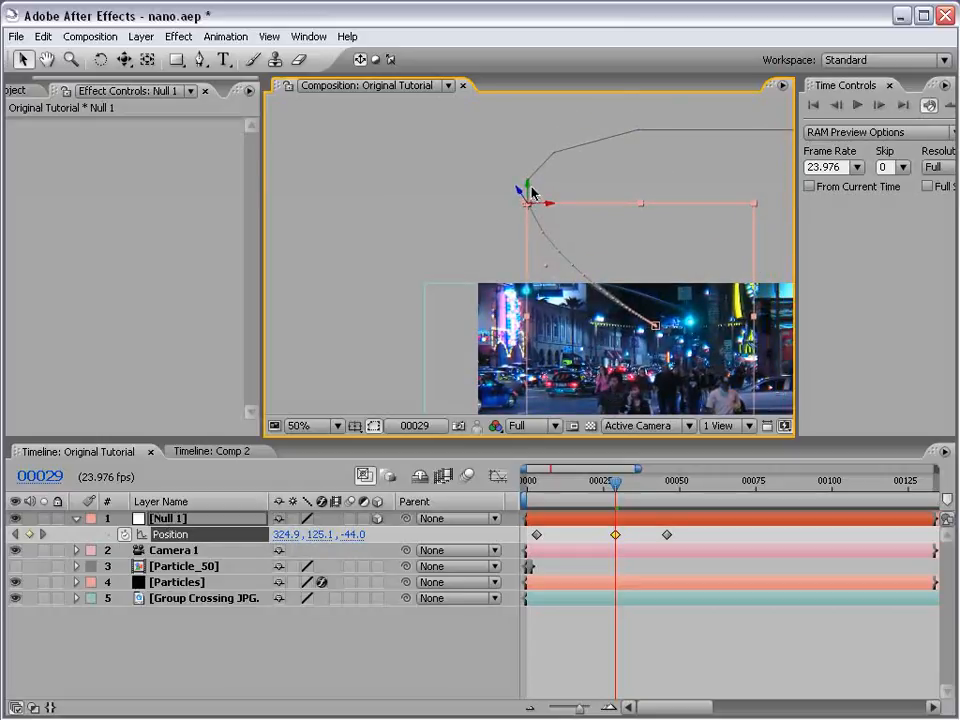
drag(530, 205, 527, 222)
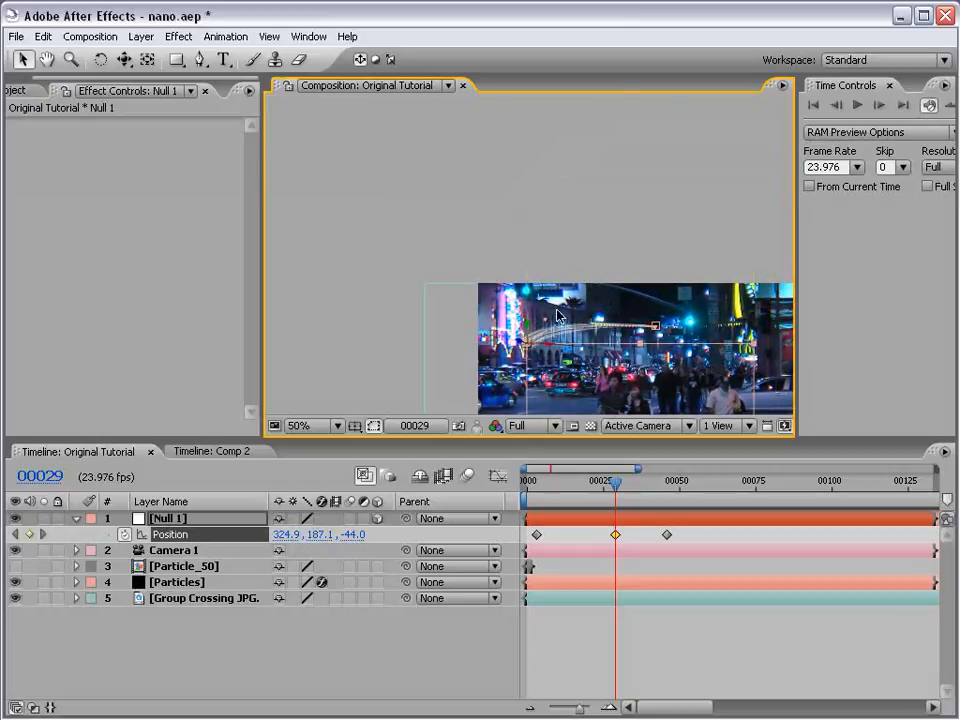
drag(606, 343, 505, 214)
drag(440, 214, 442, 218)
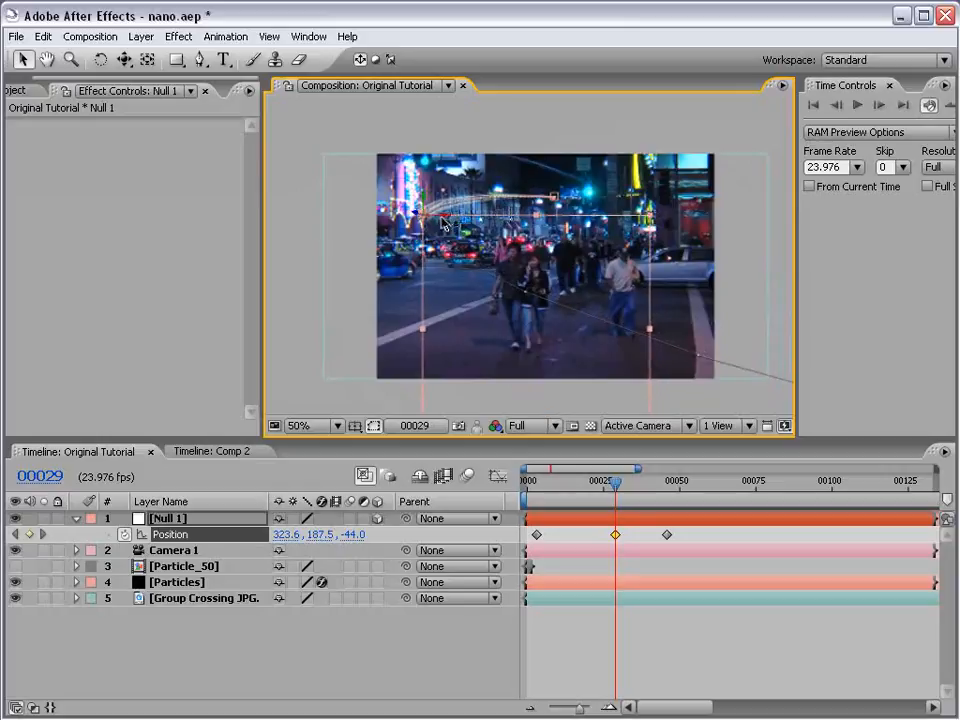
- Delete Null 1's last position keyframe and keyframe a new position at frame 35 beyond the footage's right edge, at about 551.6, 187.5, -44
click(667, 535)
key(Delete)
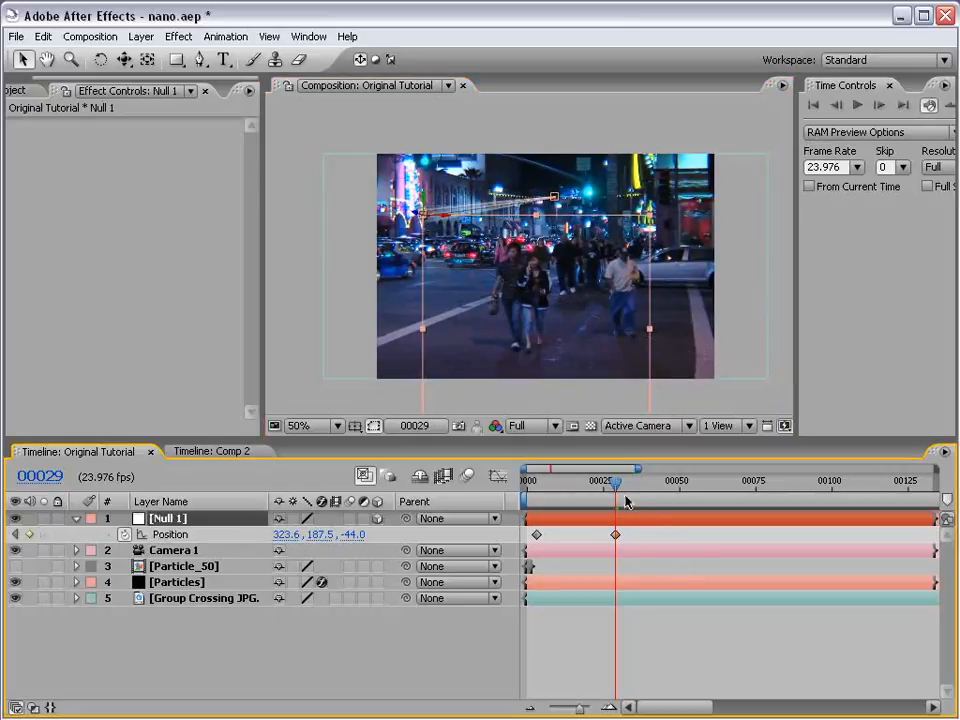
drag(619, 489, 637, 485)
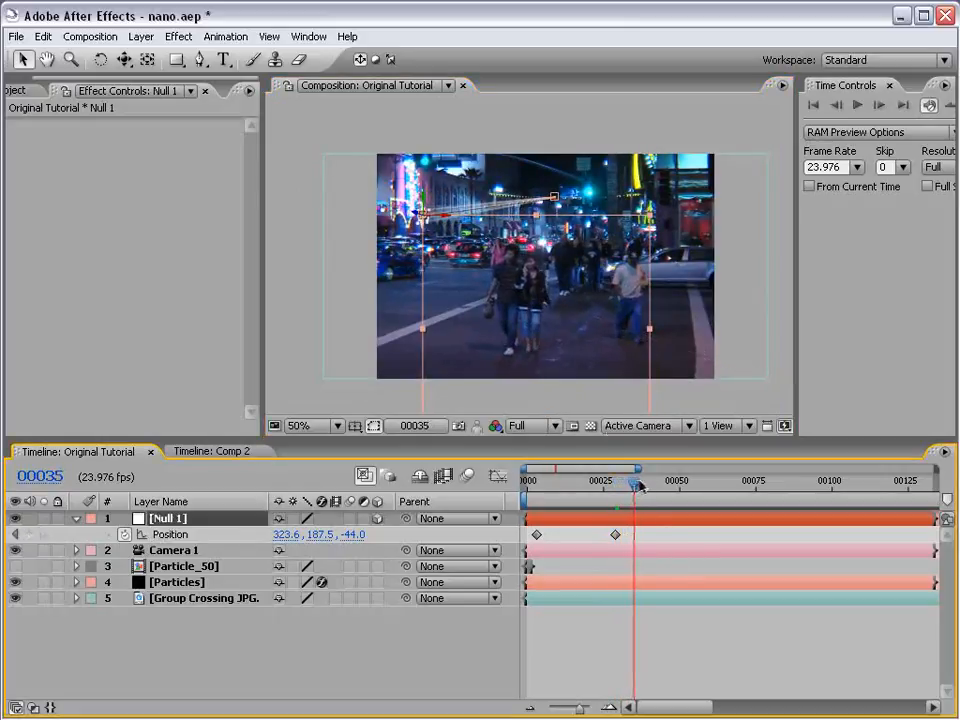
drag(441, 218, 549, 250)
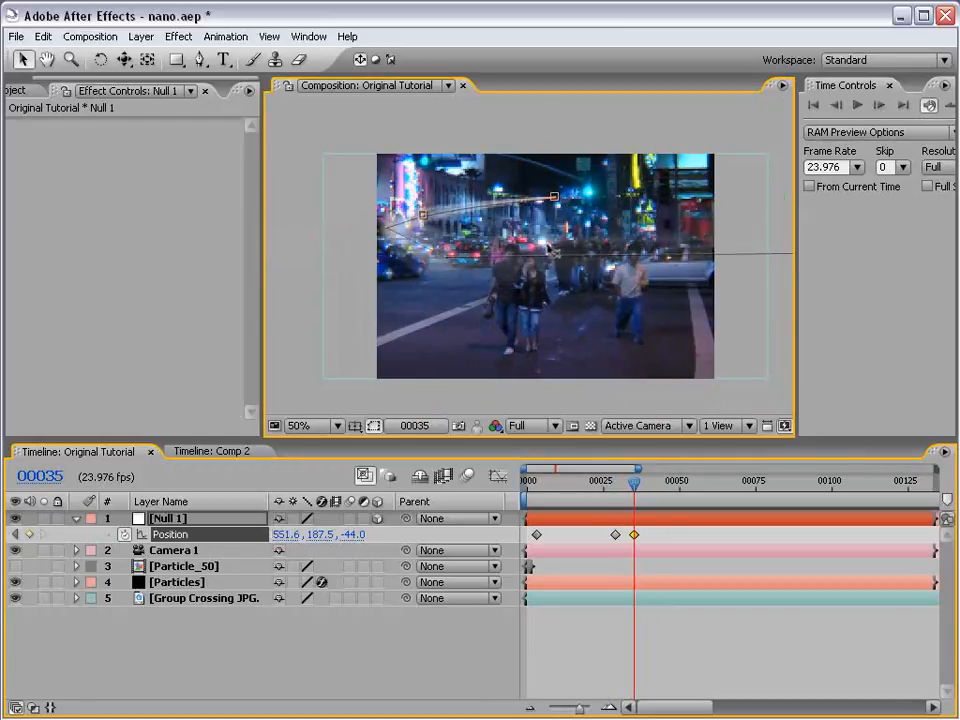
click(668, 630)
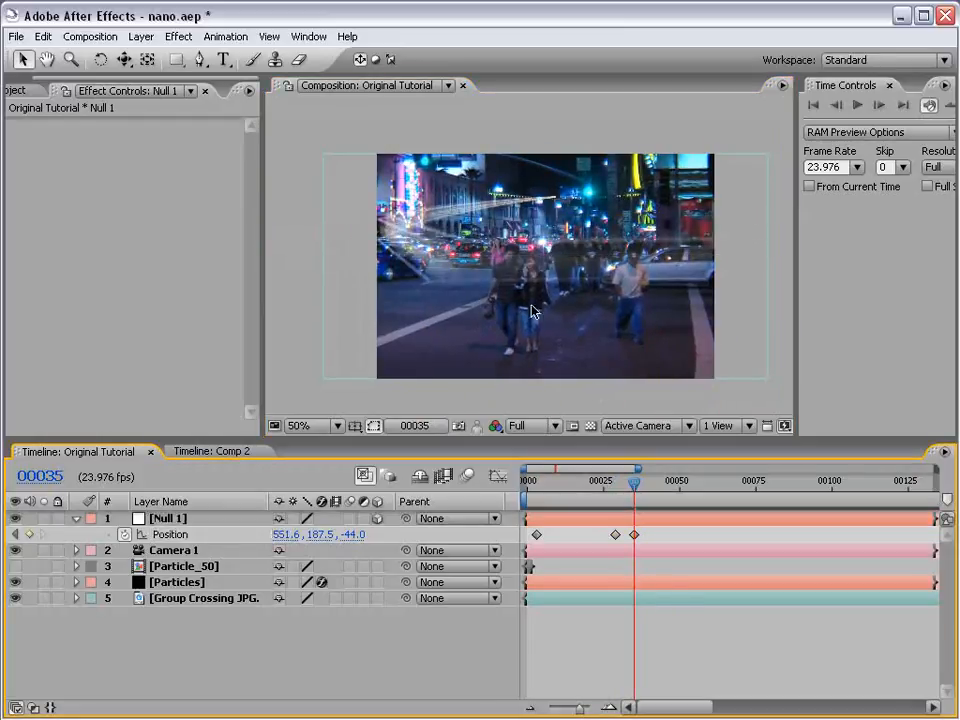
- At frame 3, lower Null 1's starting keyframe to about 422, -82, 1200 and check the streak at frame 37
drag(467, 283, 514, 284)
drag(555, 482, 538, 483)
click(573, 248)
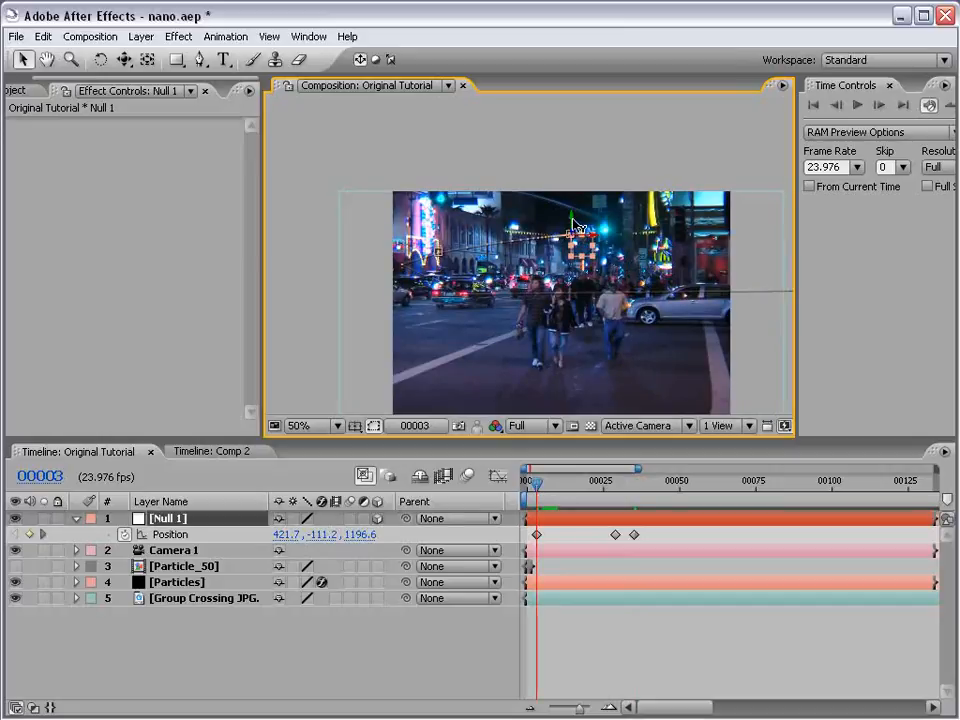
drag(572, 221, 572, 236)
drag(533, 483, 640, 493)
click(658, 669)
- Spread Null 1's position keyframes out in time, with the middle one at about frame 35 and the last at about frame 69
scroll(538, 254, up, 1)
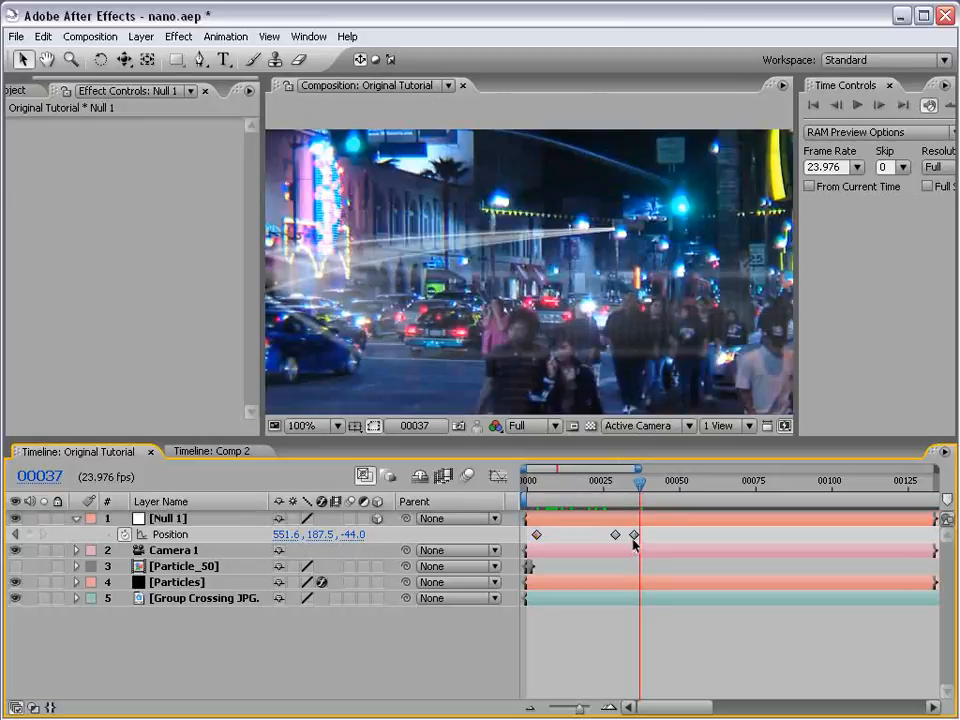
drag(634, 537, 701, 544)
scroll(484, 360, down, 1)
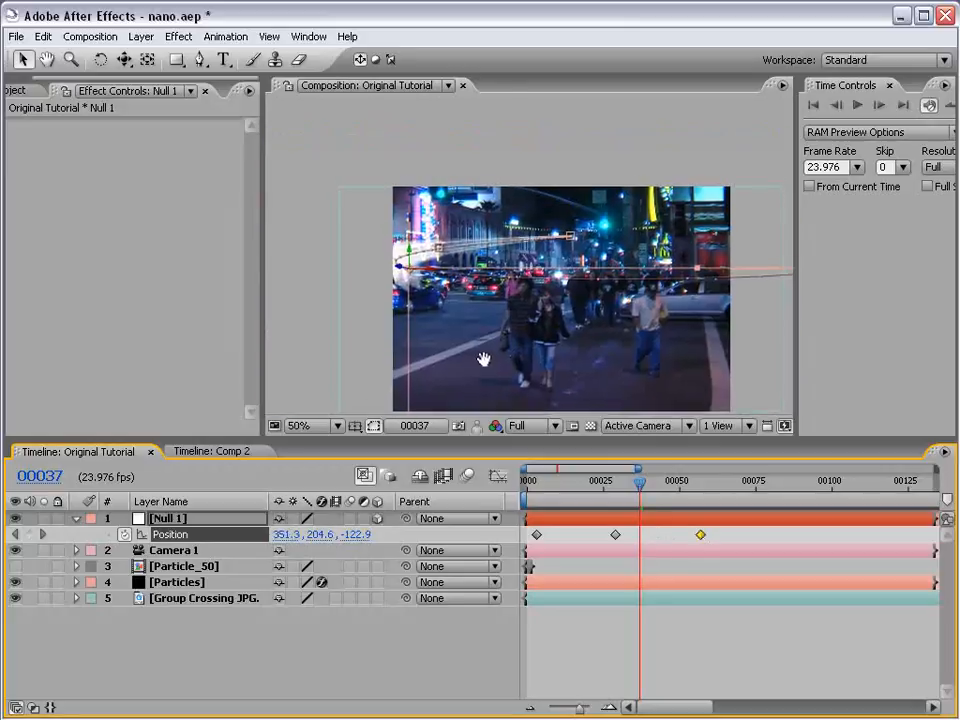
drag(640, 484, 546, 538)
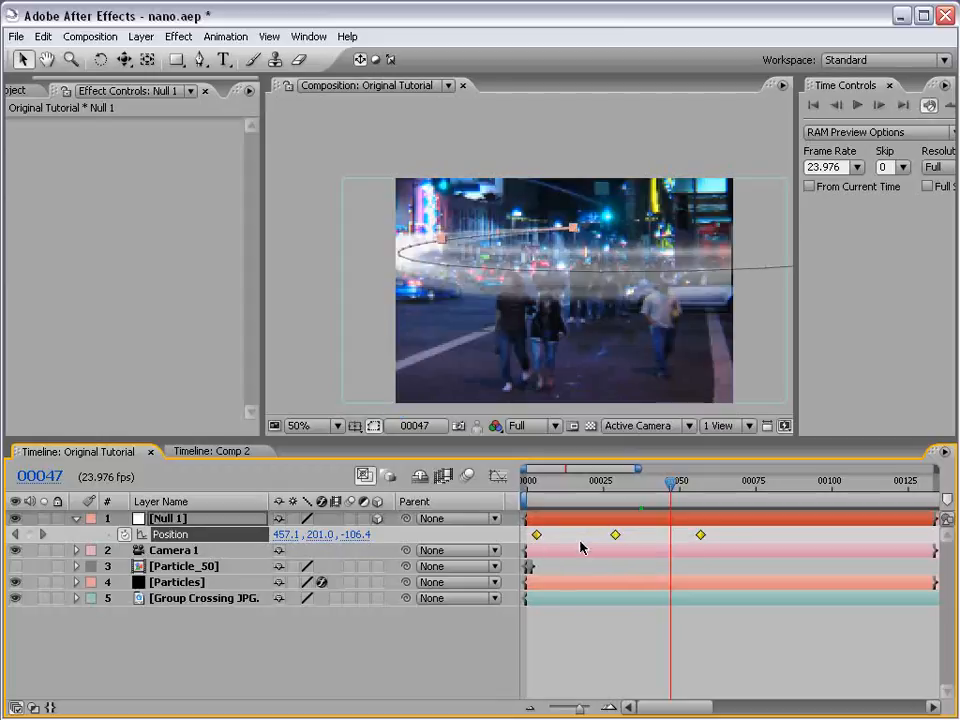
drag(703, 539, 737, 539)
click(737, 633)
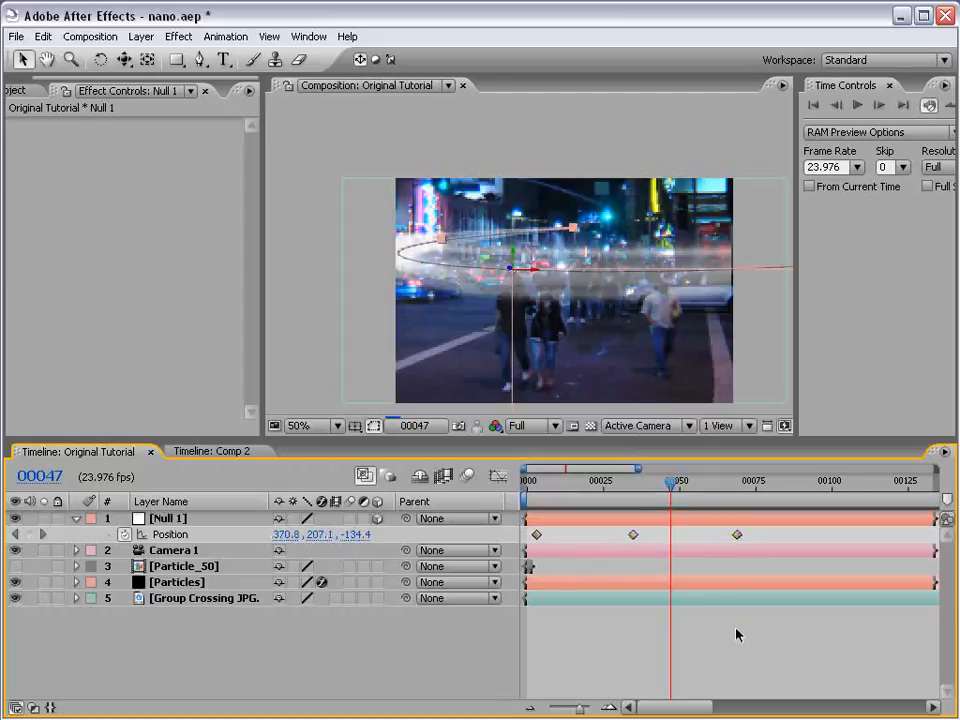
- Shift Null 1's frame 35 keyframe inward to an X position of about 337.6 and lower its motion path point slightly
drag(670, 481, 634, 481)
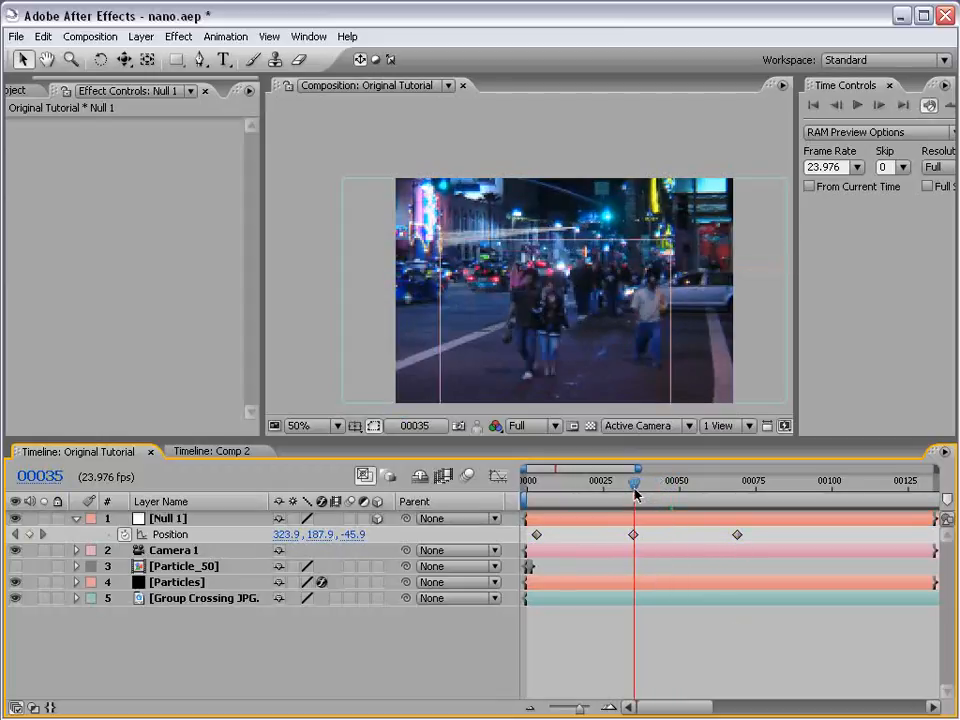
mouse_move(456, 250)
mouse_down()
mouse_move(490, 248)
mouse_move(462, 245)
mouse_up()
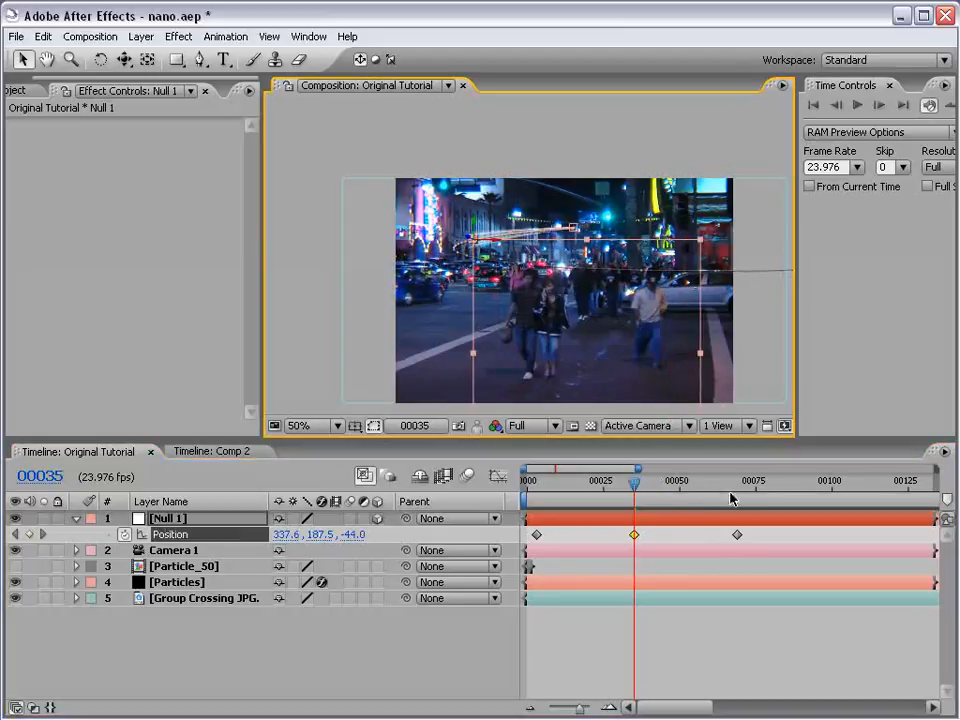
drag(731, 492, 735, 490)
click(475, 244)
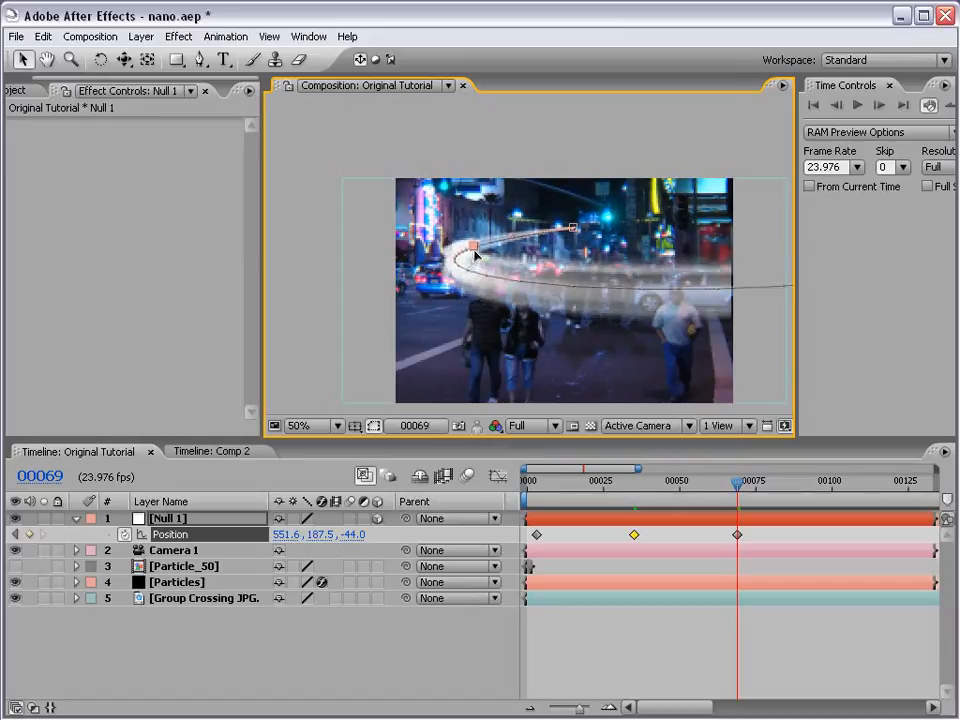
click(687, 655)
key(space)
drag(563, 313, 536, 278)
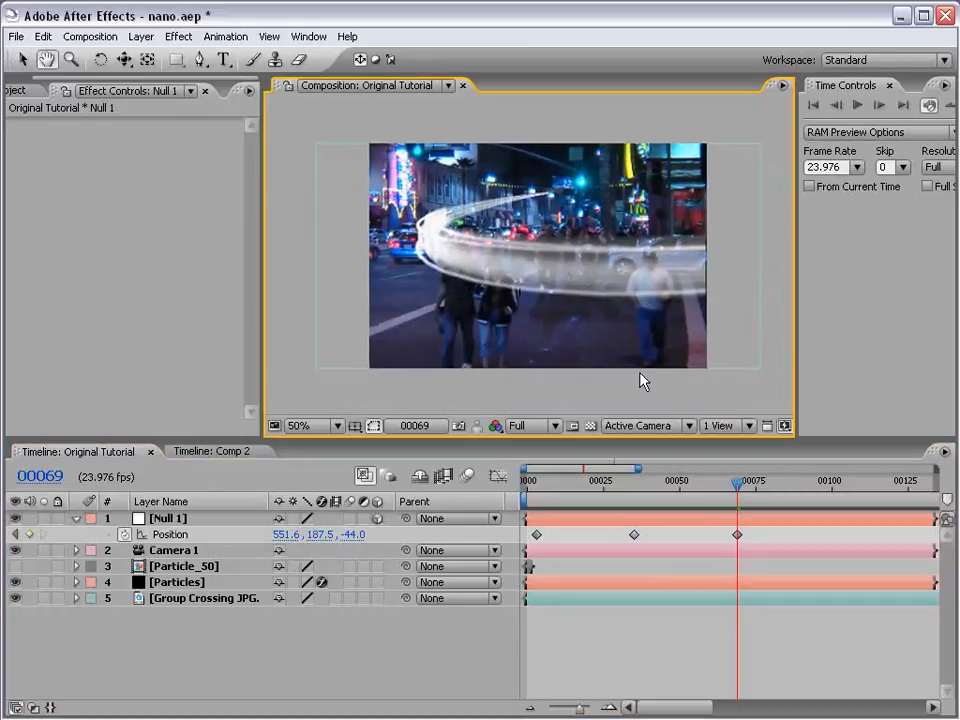
- At frame 3, lower Null 1's starting keyframe to about 422, -36, 1200 and check the streak at frame 55
drag(737, 482, 536, 497)
click(557, 531)
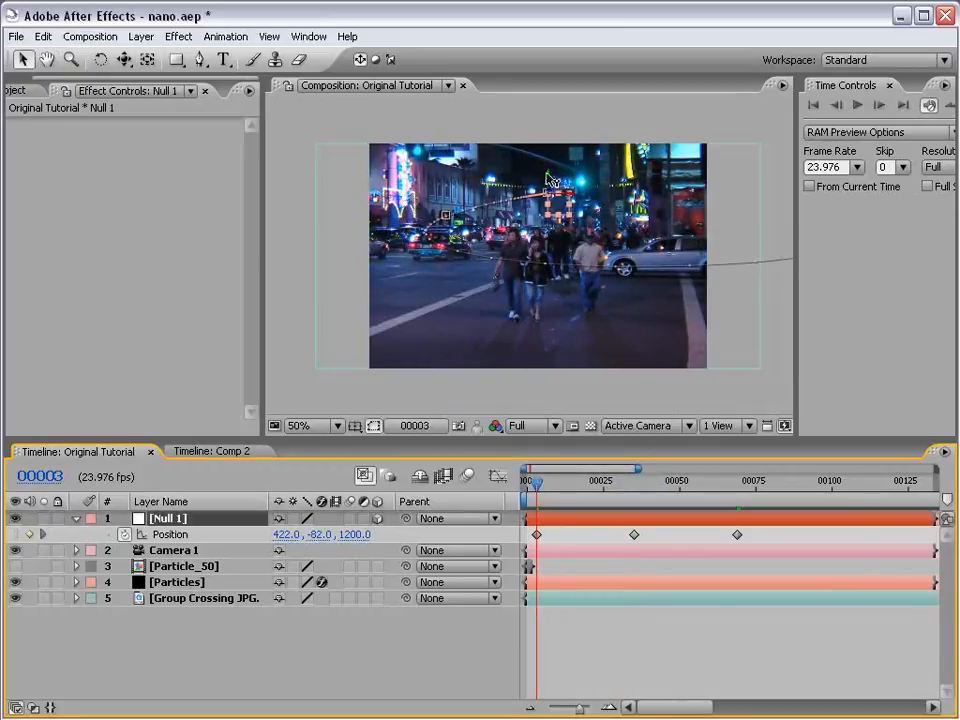
drag(552, 201, 556, 205)
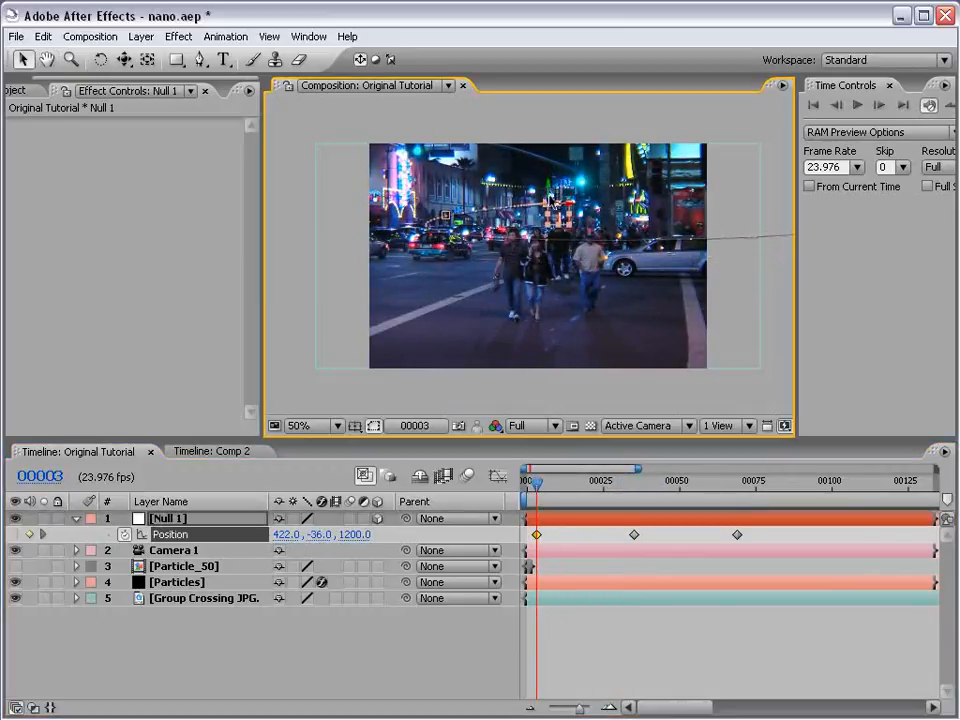
drag(537, 484, 695, 490)
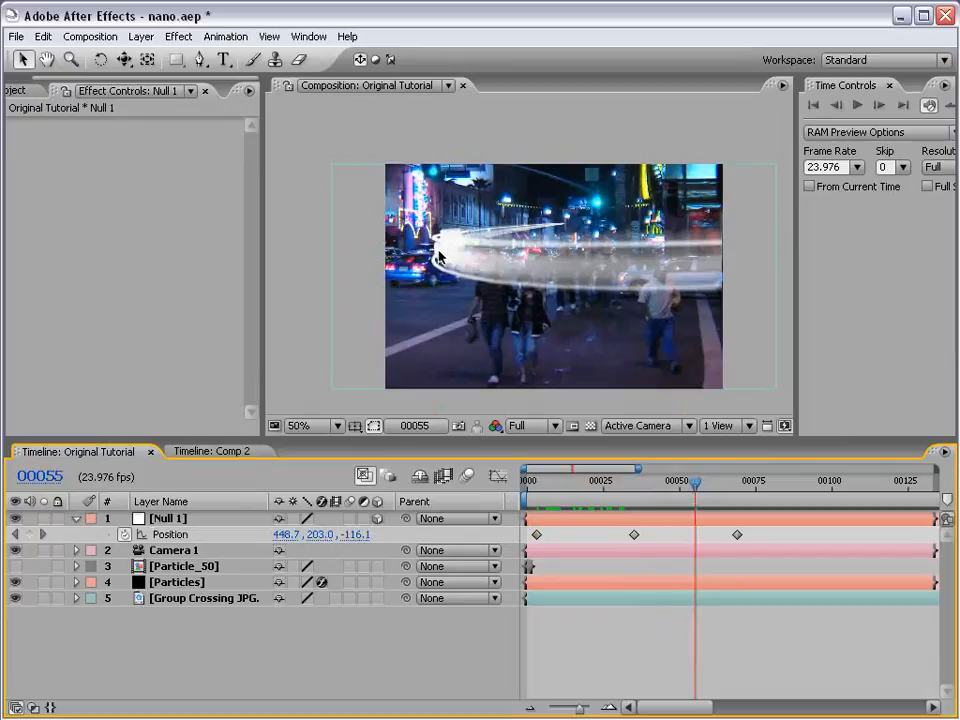
- Inspect the speed of Null 1's position keyframes in the Graph Editor, with the middle keyframe selected
click(635, 536)
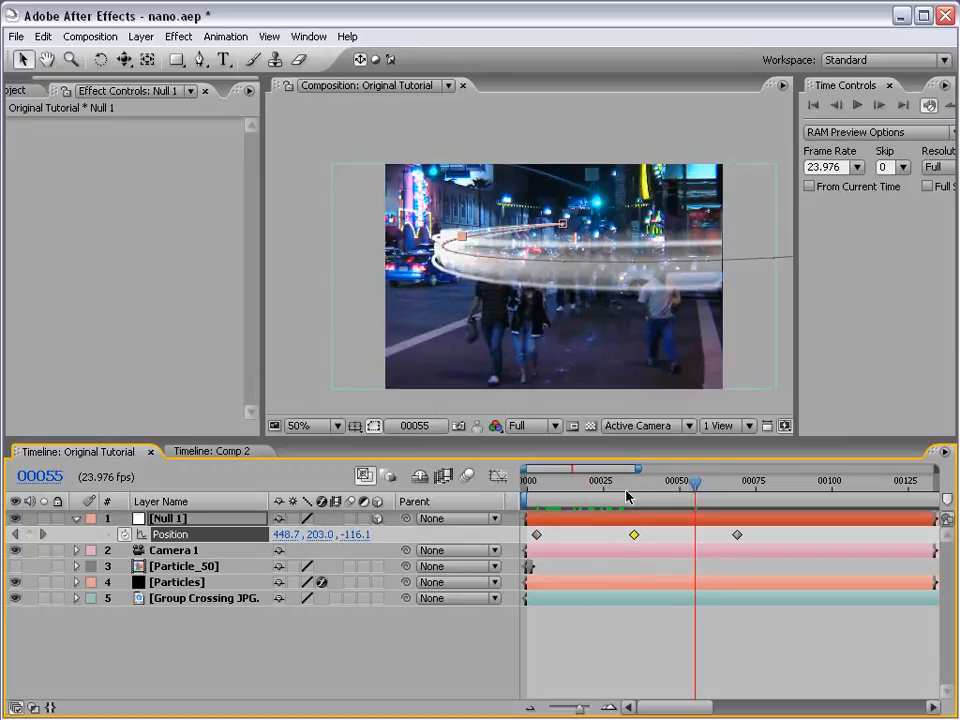
click(496, 476)
click(178, 538)
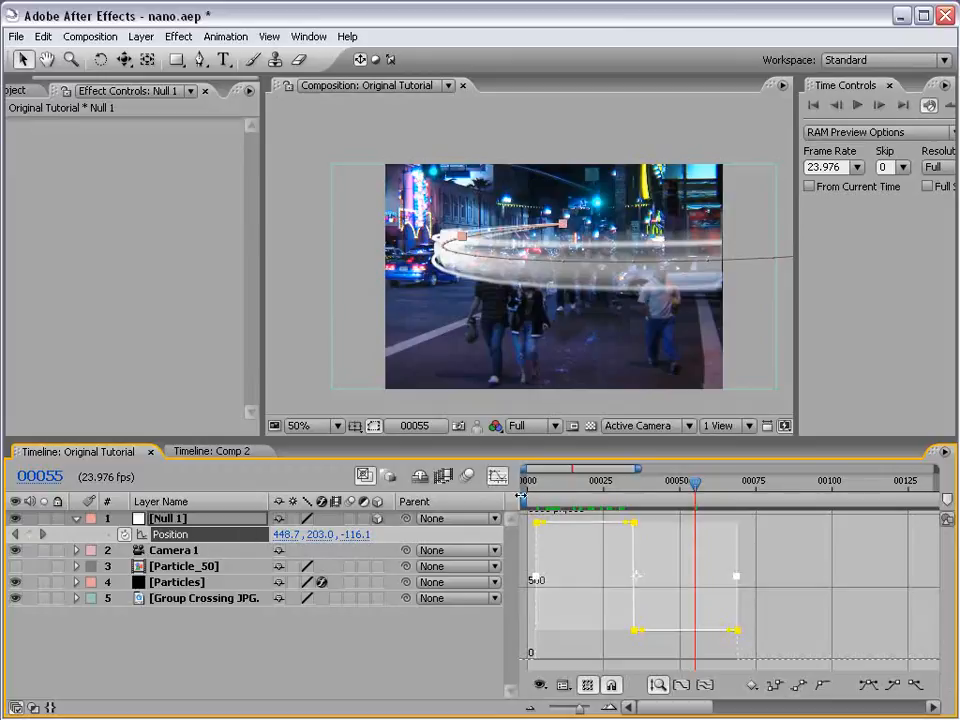
click(497, 477)
click(618, 605)
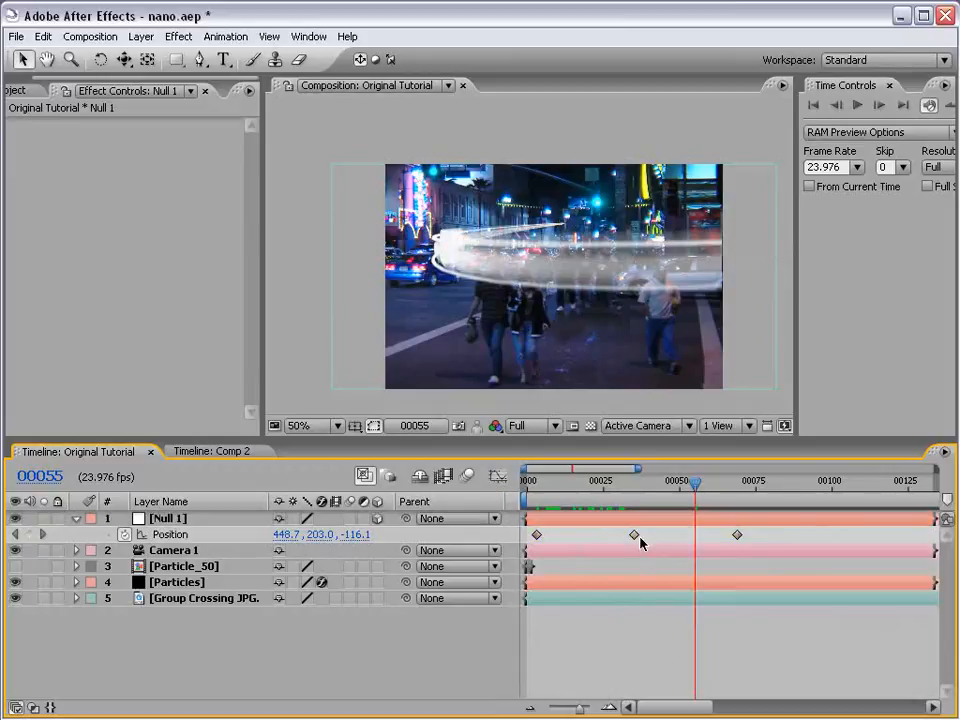
- Set Null 1's middle position keyframe to rove across time and check the streak at frame 64
right_click(636, 539)
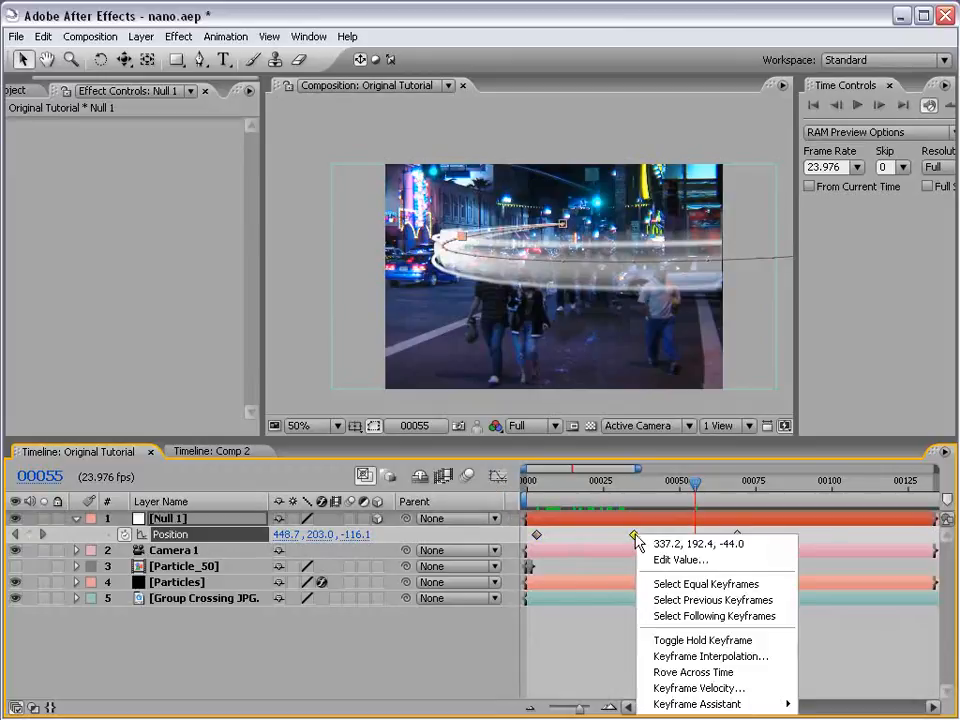
click(684, 672)
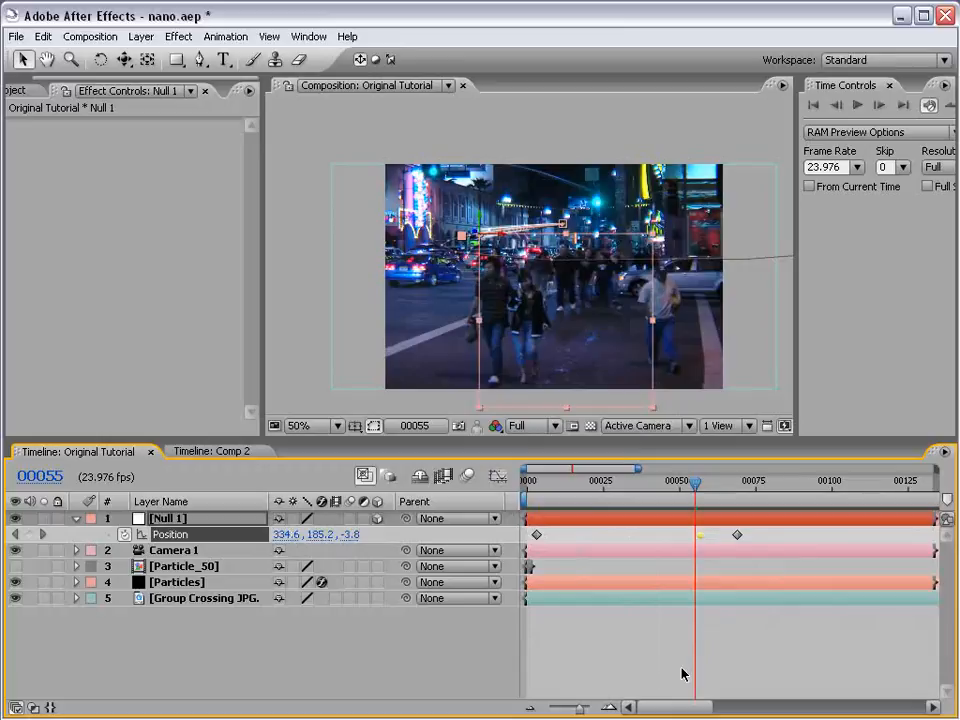
click(700, 484)
drag(700, 484, 726, 486)
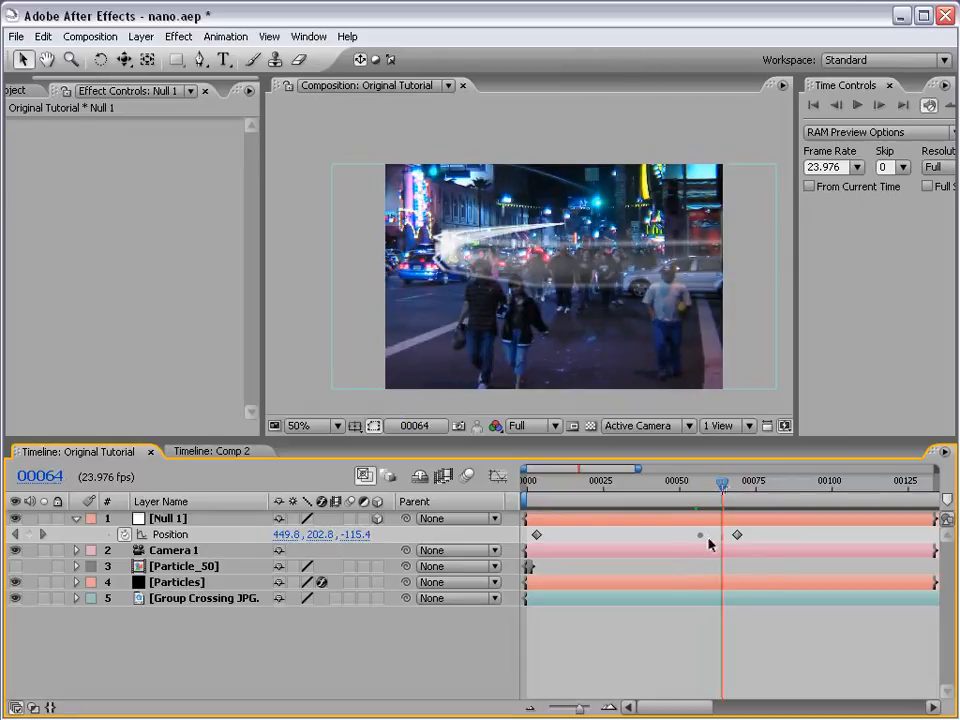
- Turn off Rove Across Time for Null 1's middle position keyframe
click(701, 537)
right_click(702, 539)
click(741, 678)
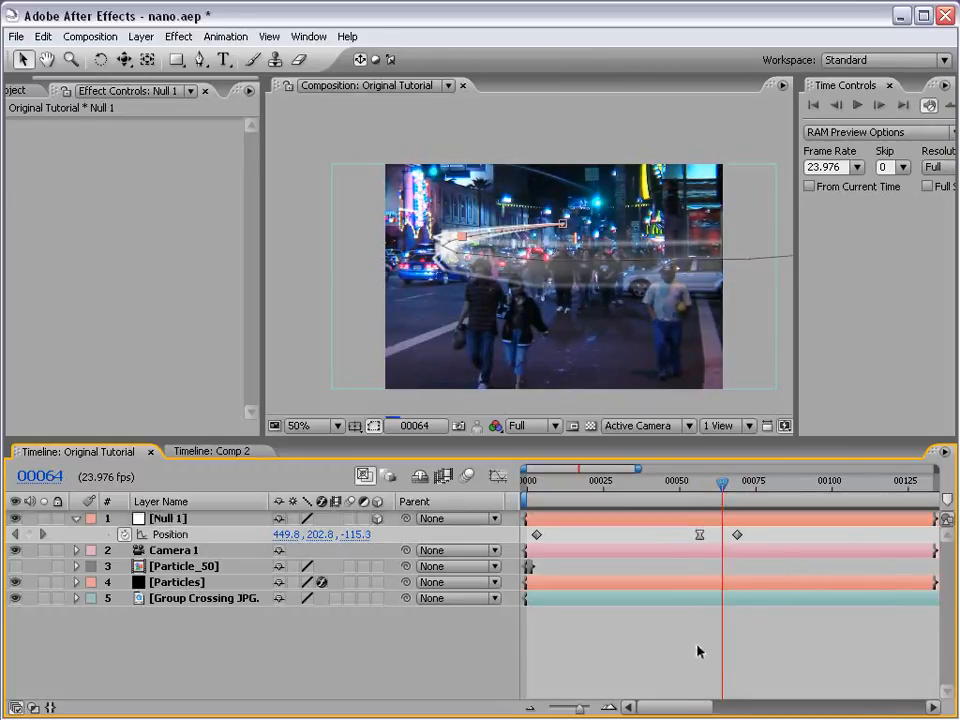
- Stretch Null 1's position keyframes proportionally until the last one is at about frame 131 and scrub through the result
drag(752, 538, 538, 538)
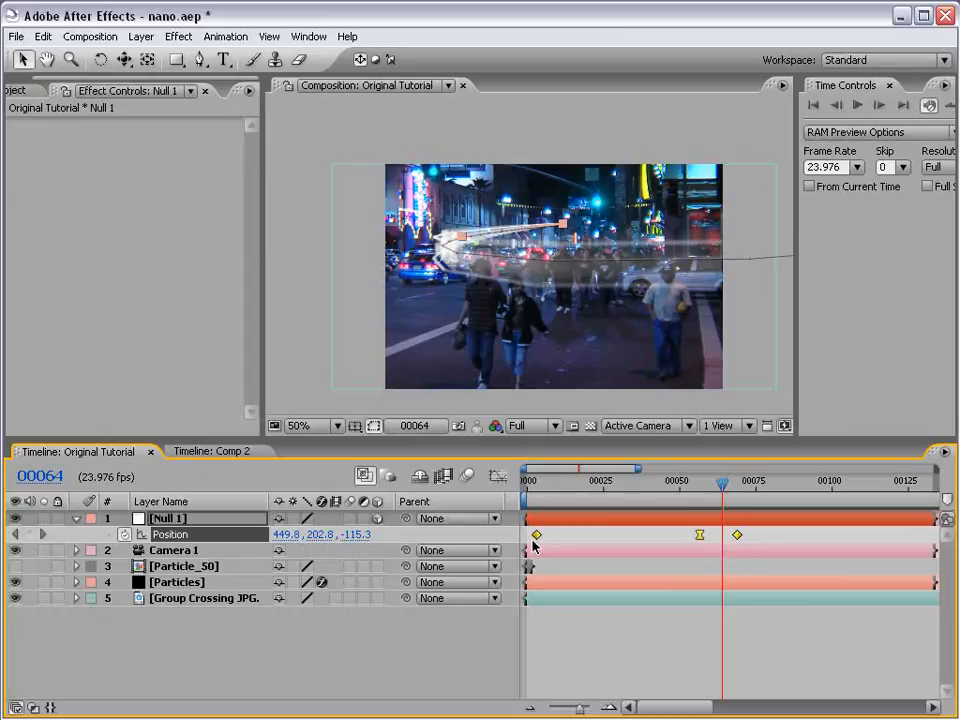
drag(737, 538, 927, 545)
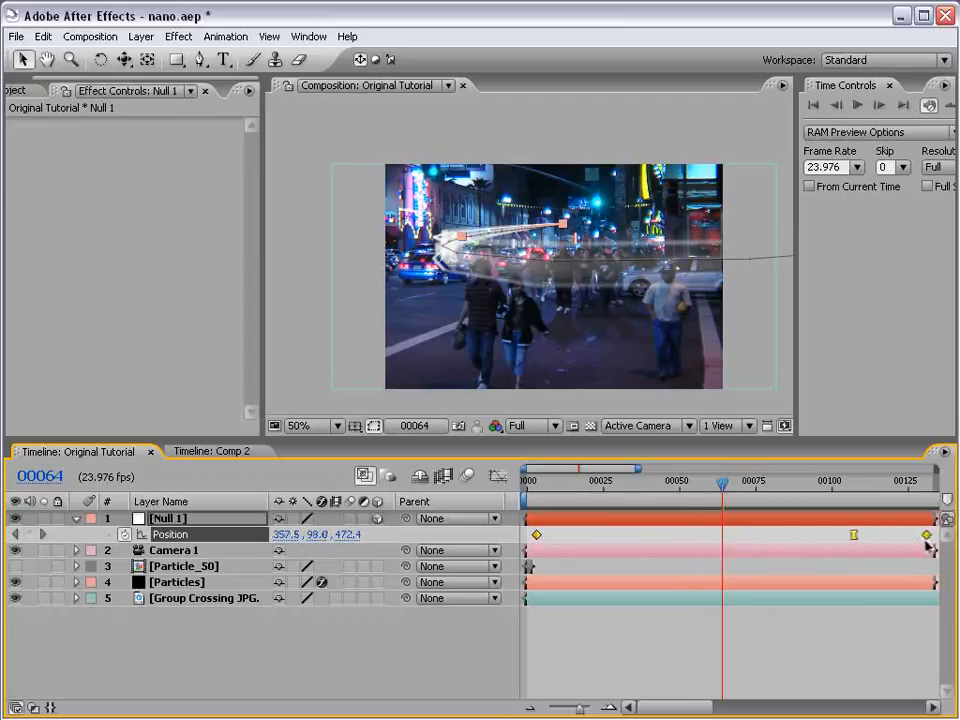
click(677, 626)
drag(589, 483, 916, 507)
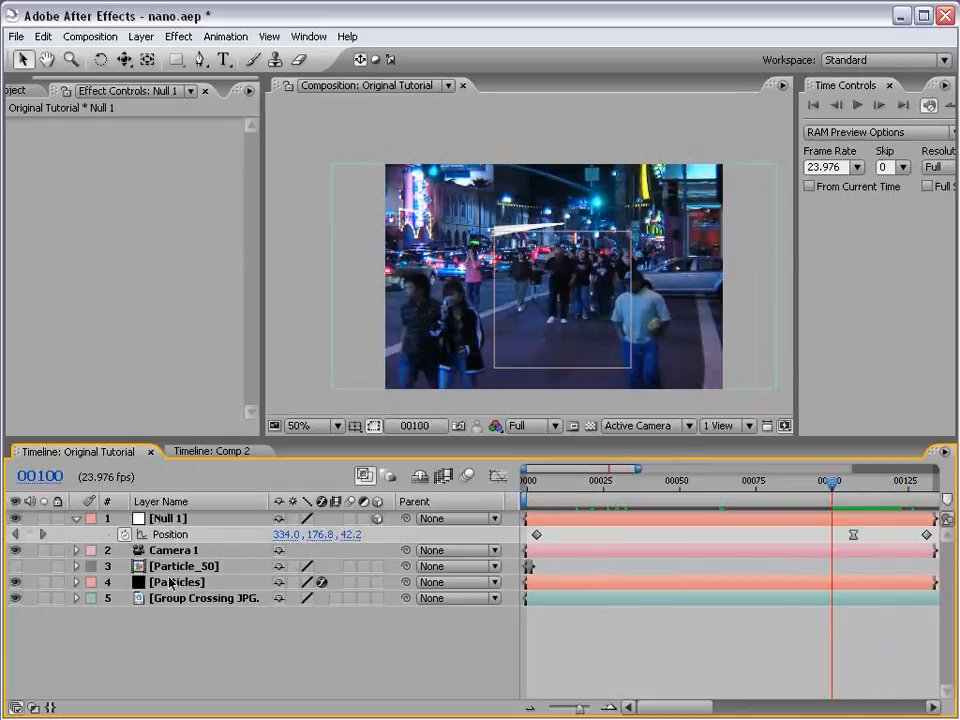
- At frame 119, lower the Particles layer's Hue/Saturation Colorize Saturation to 43
click(176, 582)
click(13, 126)
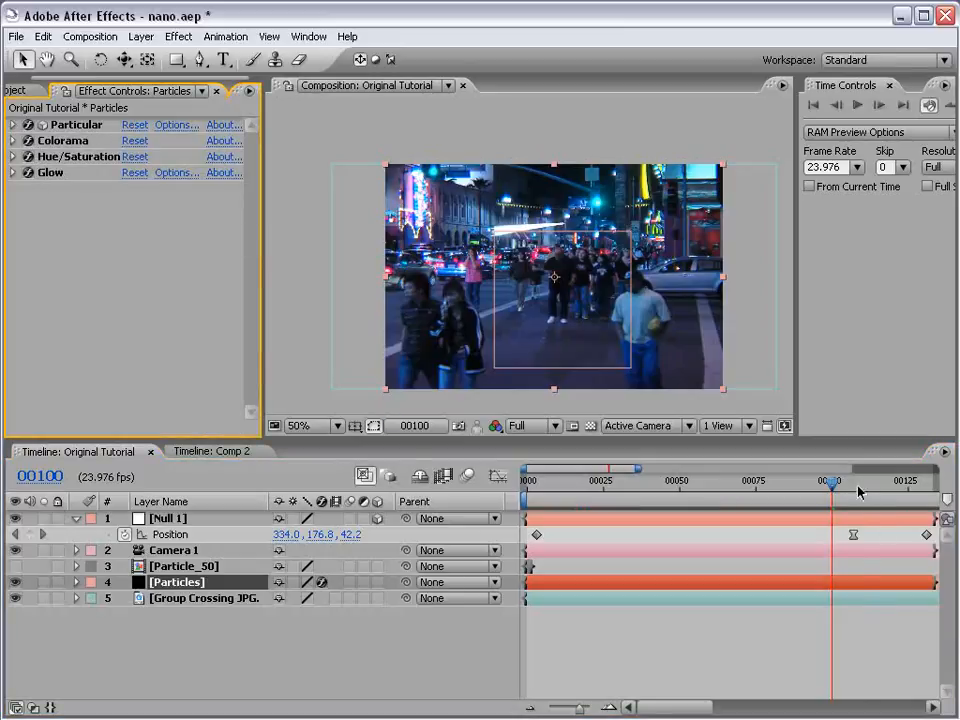
drag(860, 485, 891, 486)
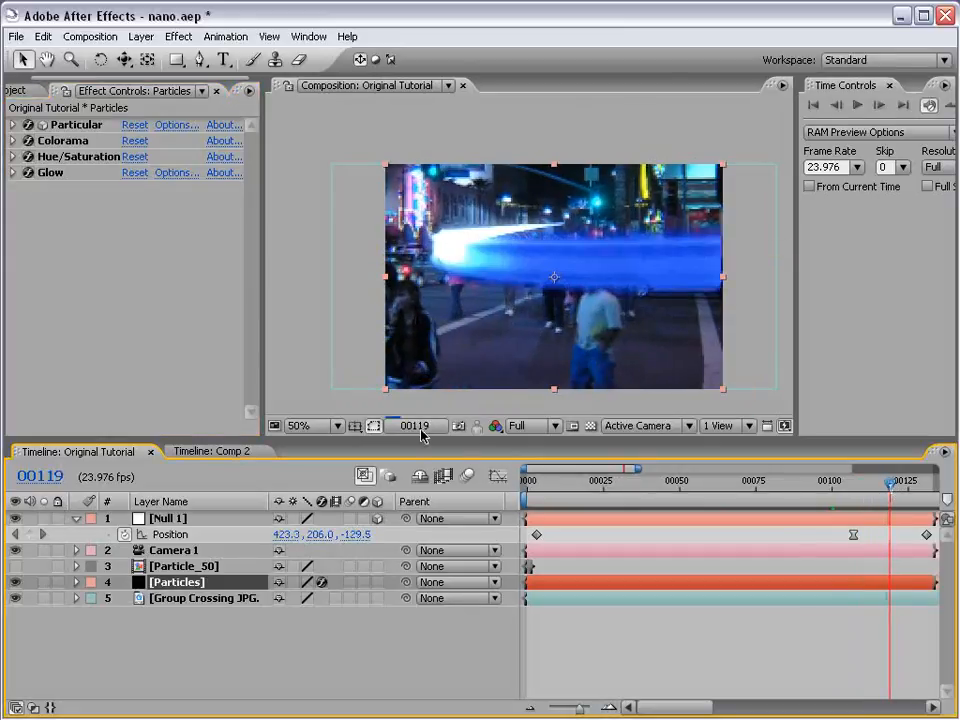
click(12, 157)
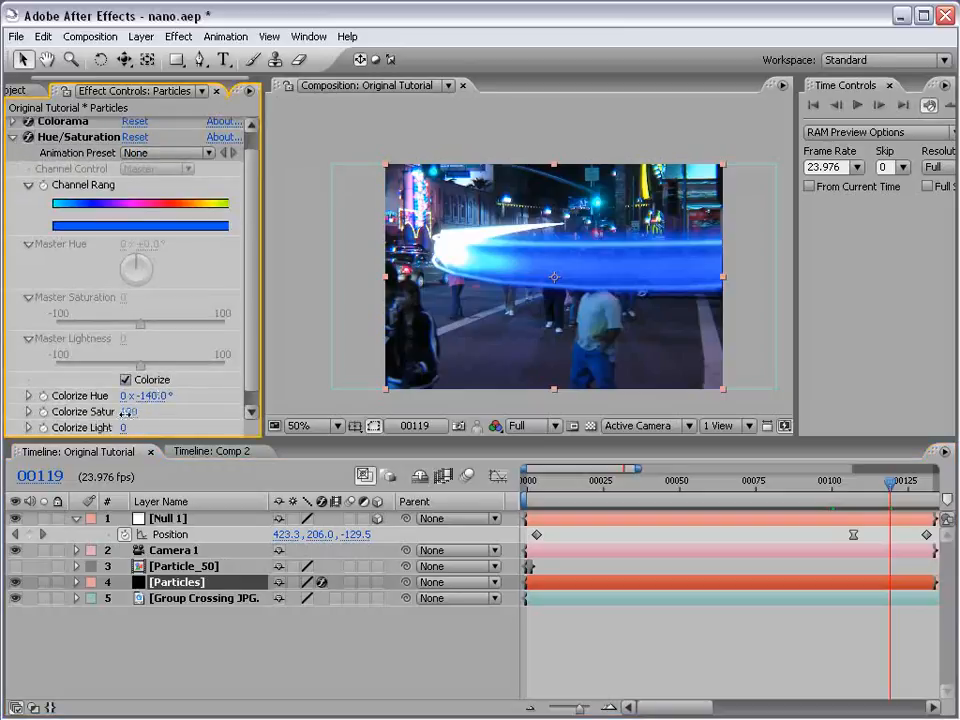
drag(128, 412, 74, 413)
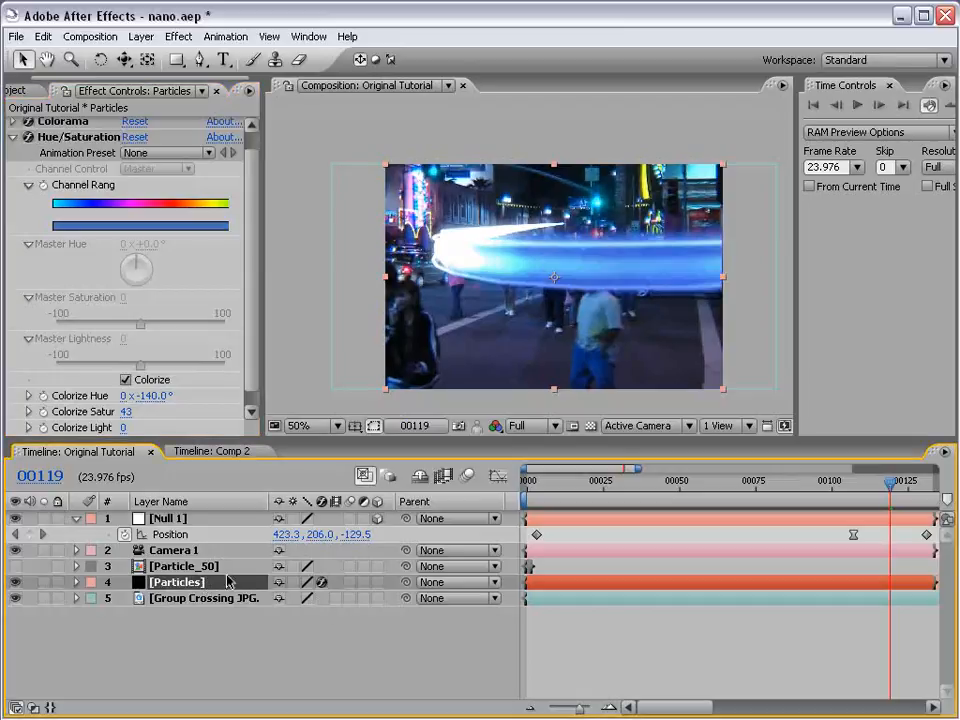
- Show the layer blending modes and set the Particles layer to Screen
key(F4)
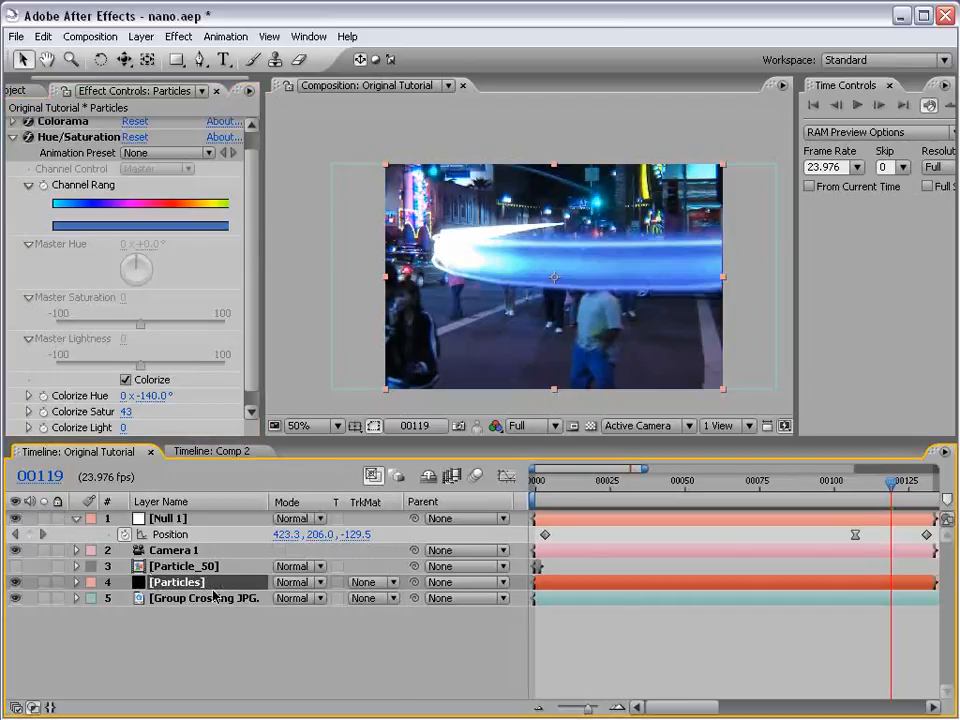
click(305, 583)
click(305, 705)
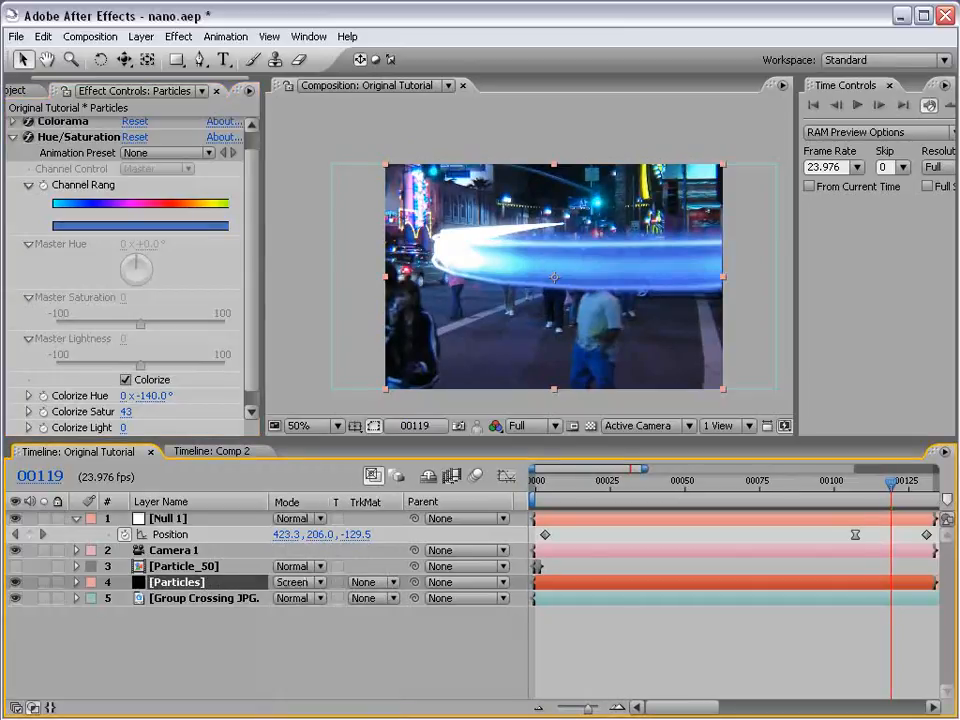
click(306, 583)
click(306, 583)
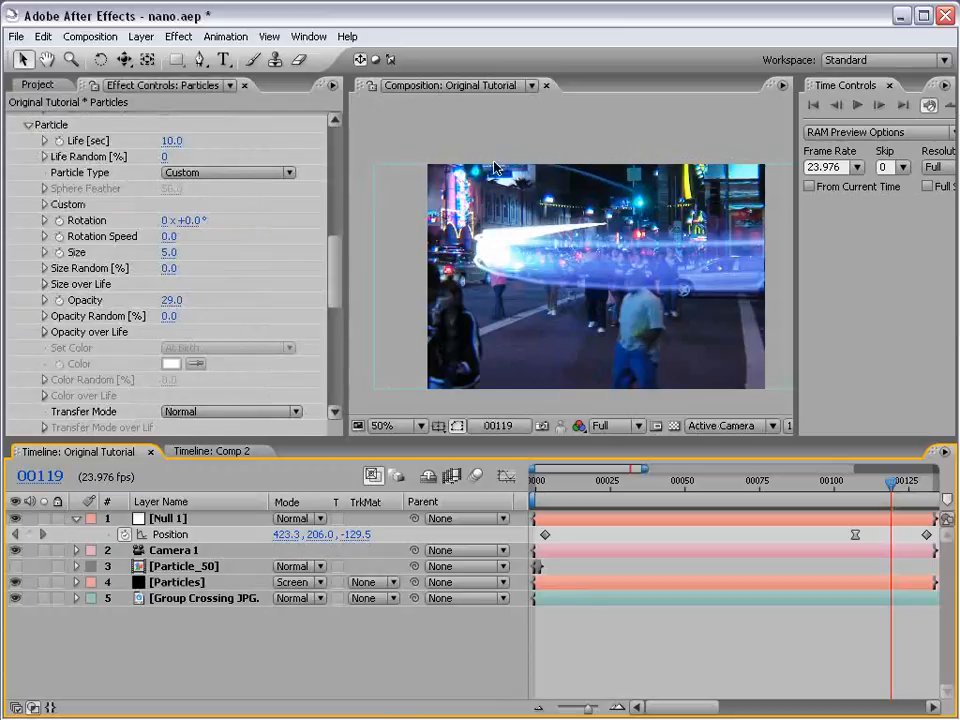
- Disable the Colorama, Hue/Saturation and Glow effects on the Particles layer
drag(334, 253, 335, 302)
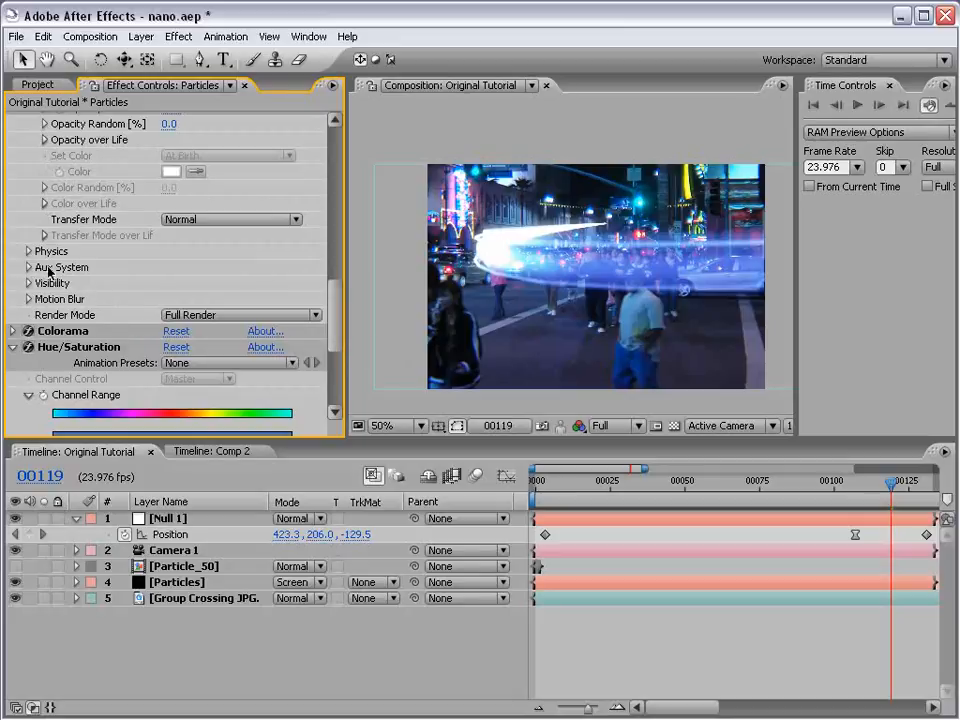
click(13, 347)
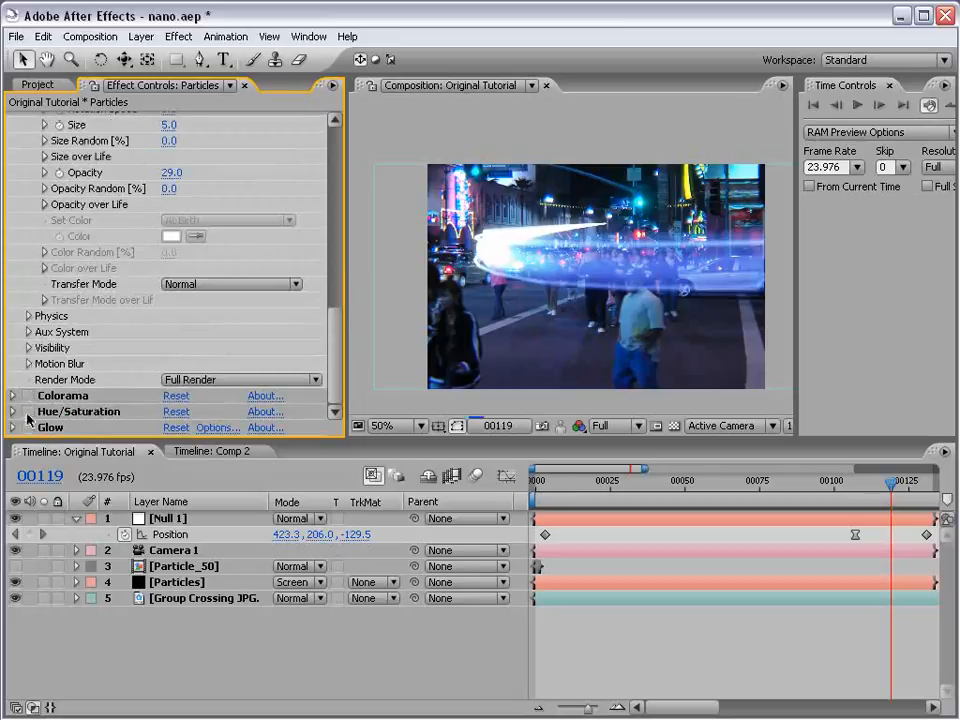
click(27, 396)
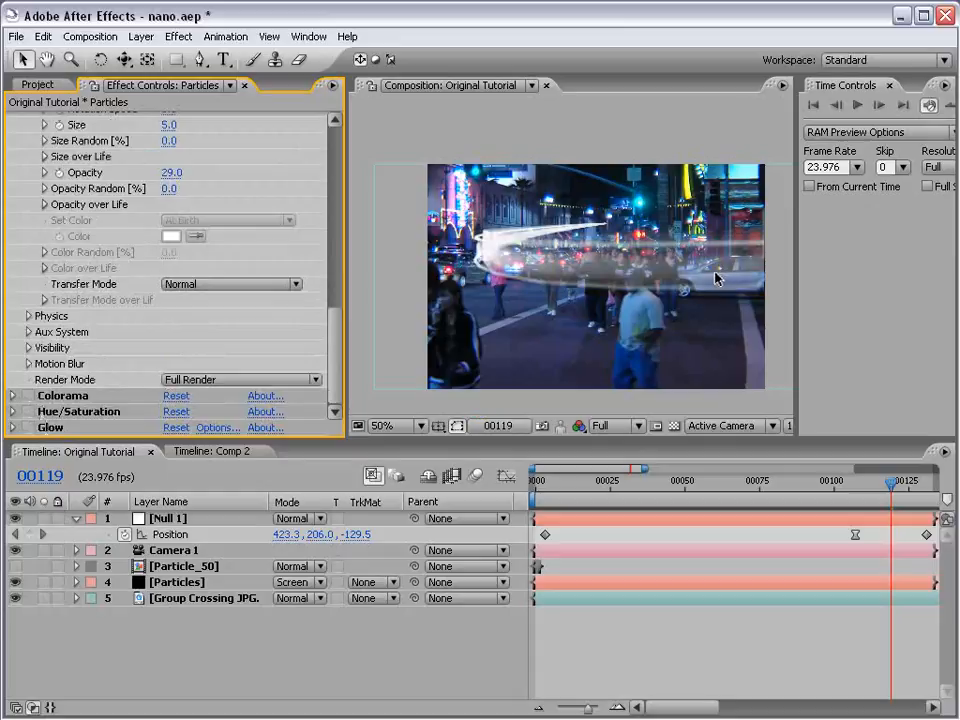
- In Particular's Physics settings for Air, raise the Turbulence Field's Affect Size to 19
scroll(336, 340, up, 1)
scroll(336, 340, up, 1)
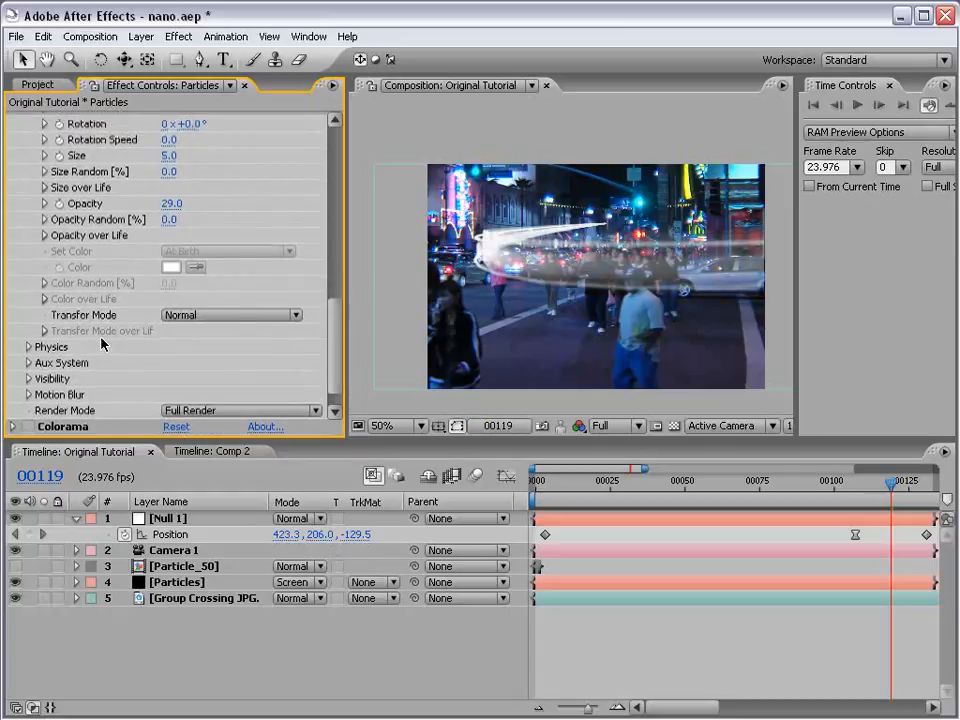
click(29, 347)
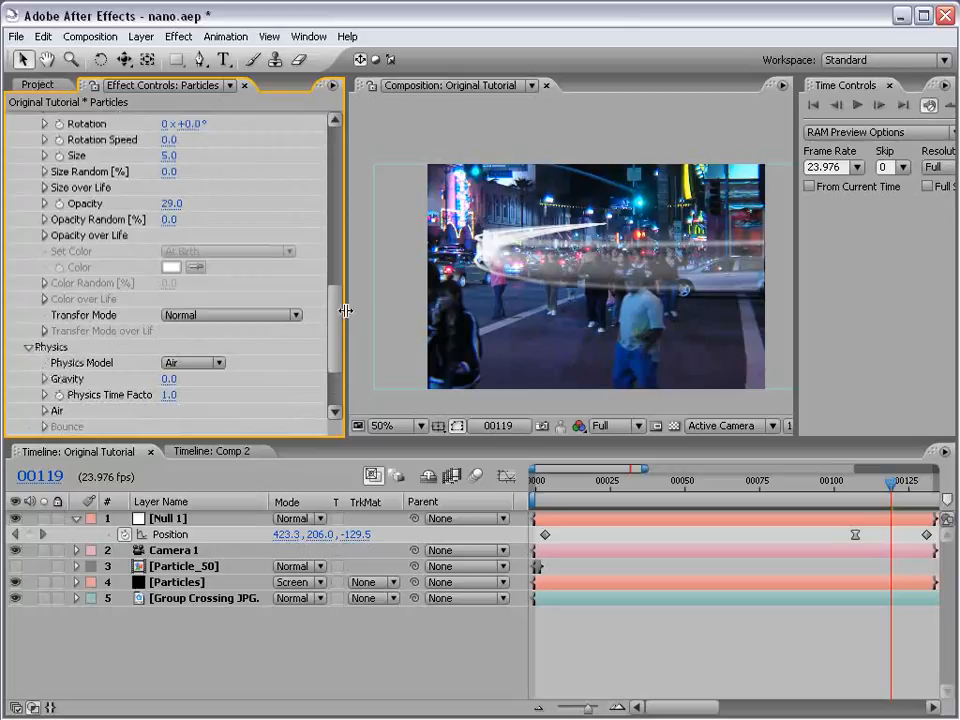
drag(338, 311, 274, 340)
click(44, 364)
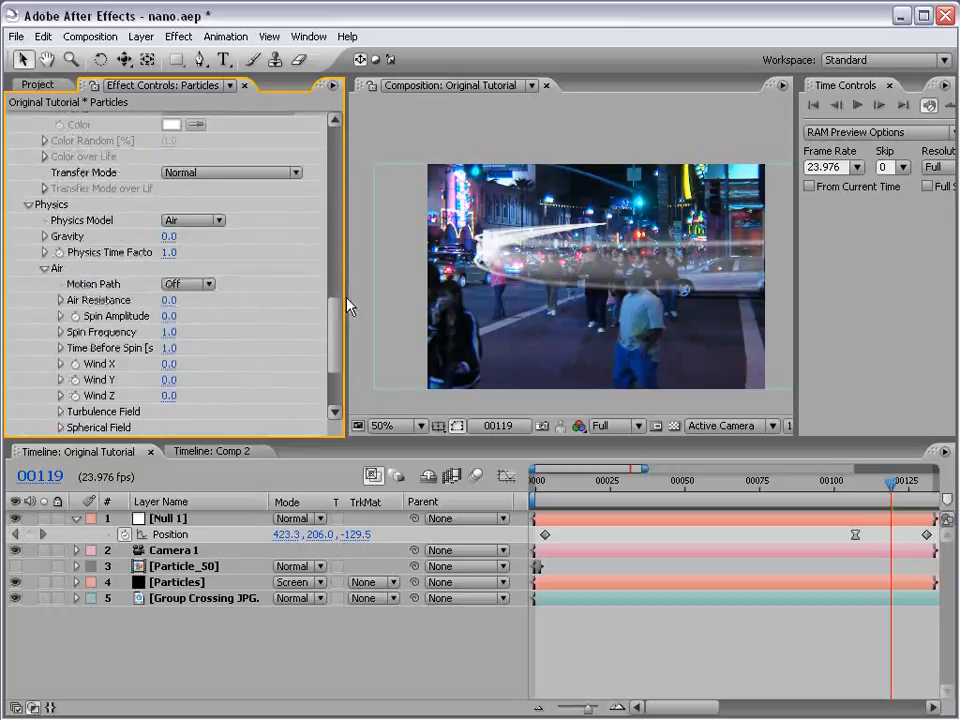
drag(347, 299, 338, 320)
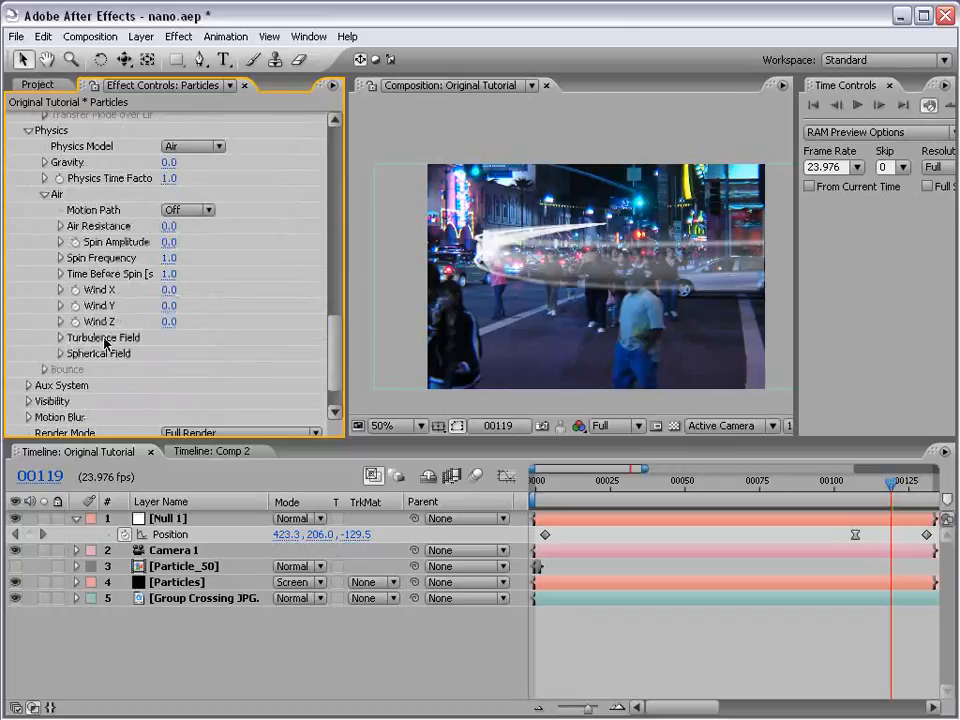
click(60, 340)
drag(347, 326, 370, 336)
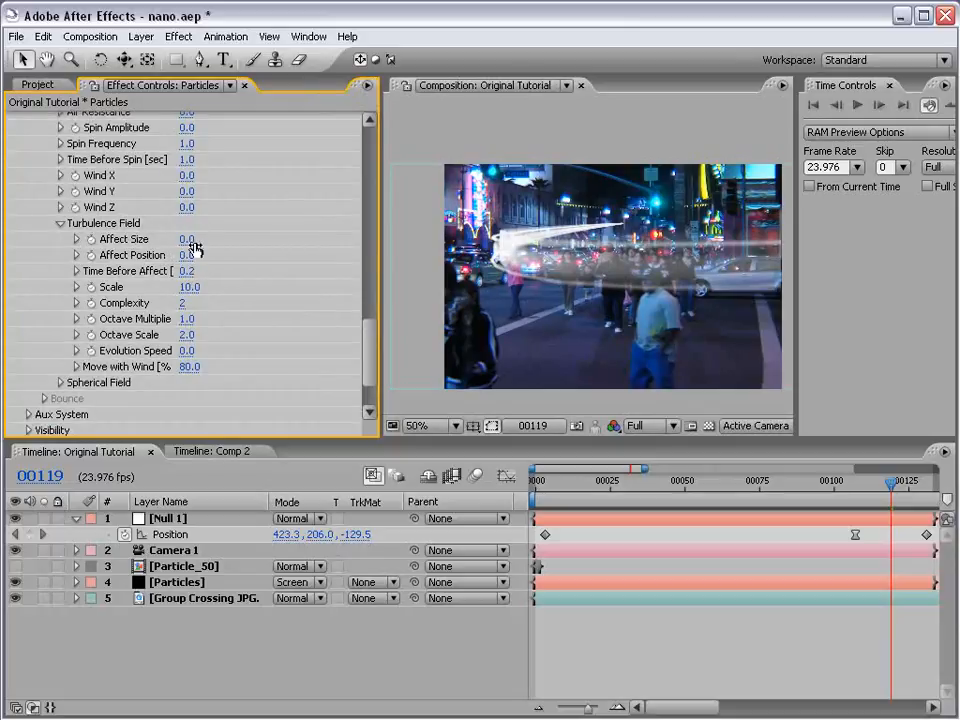
drag(188, 240, 204, 242)
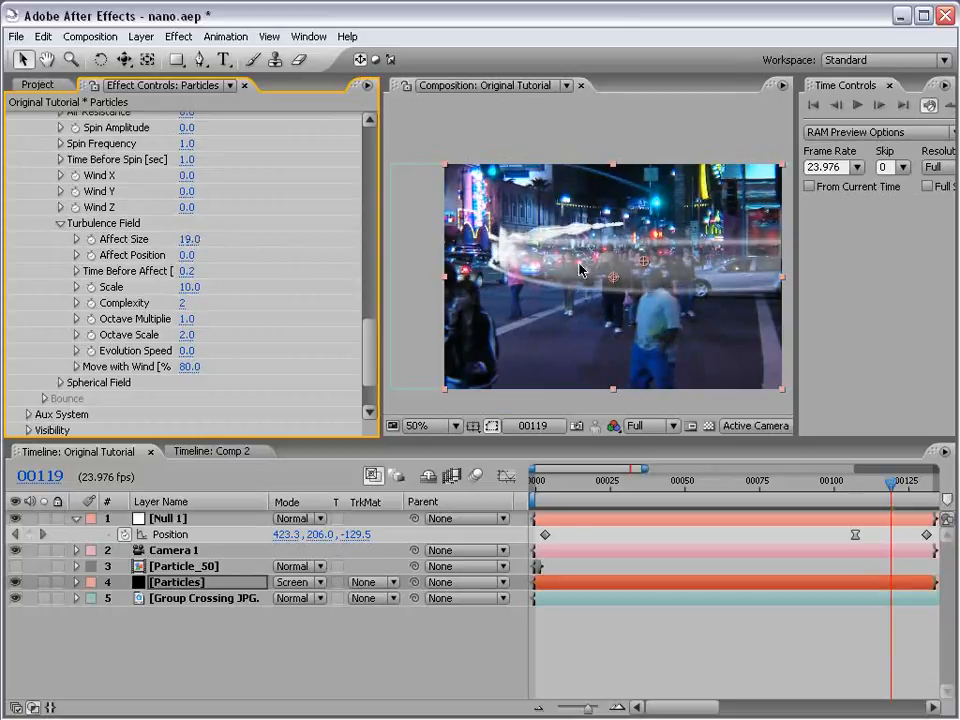
- Examine the streak at 100% zoom, reduce the Turbulence Field's Affect Size to 10 and check it in the enlarged composition view
scroll(580, 269, up, 1)
key(space)
drag(552, 241, 567, 267)
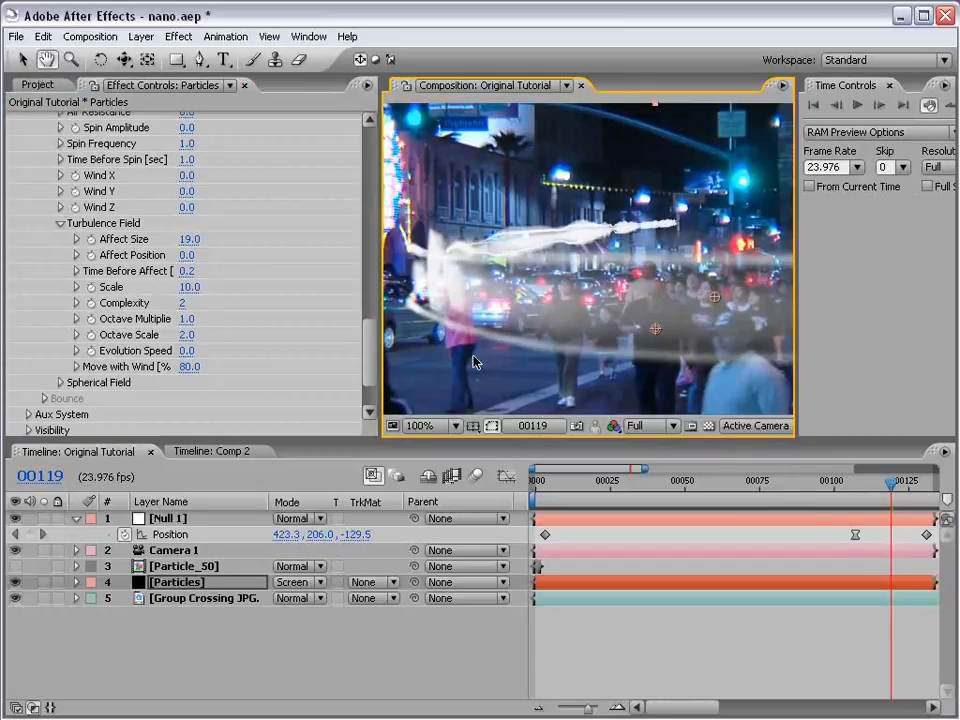
click(187, 239)
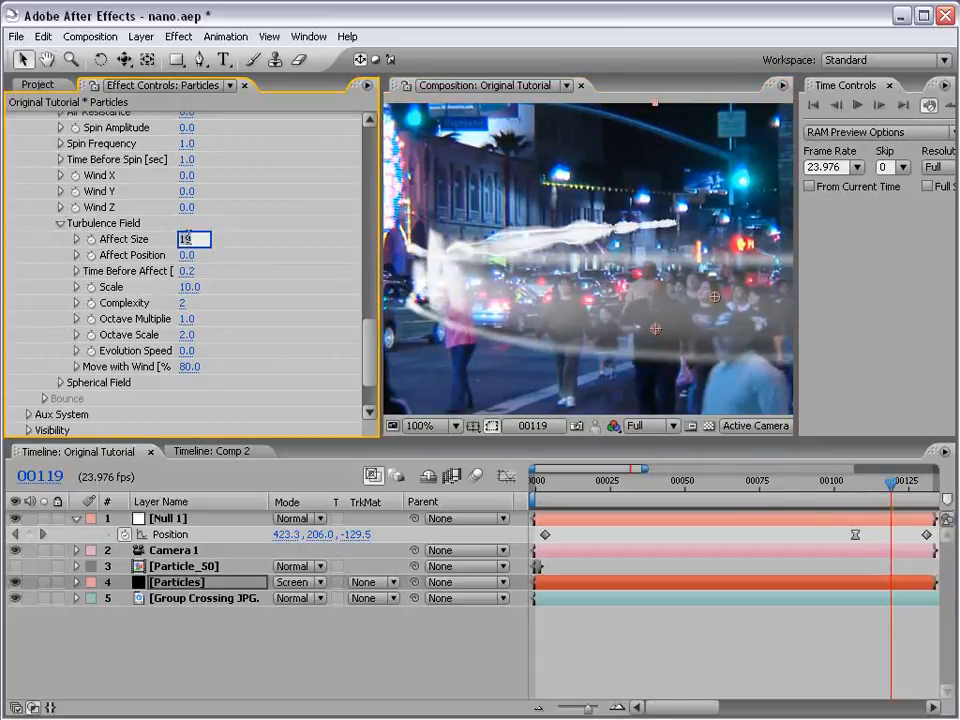
key(Return)
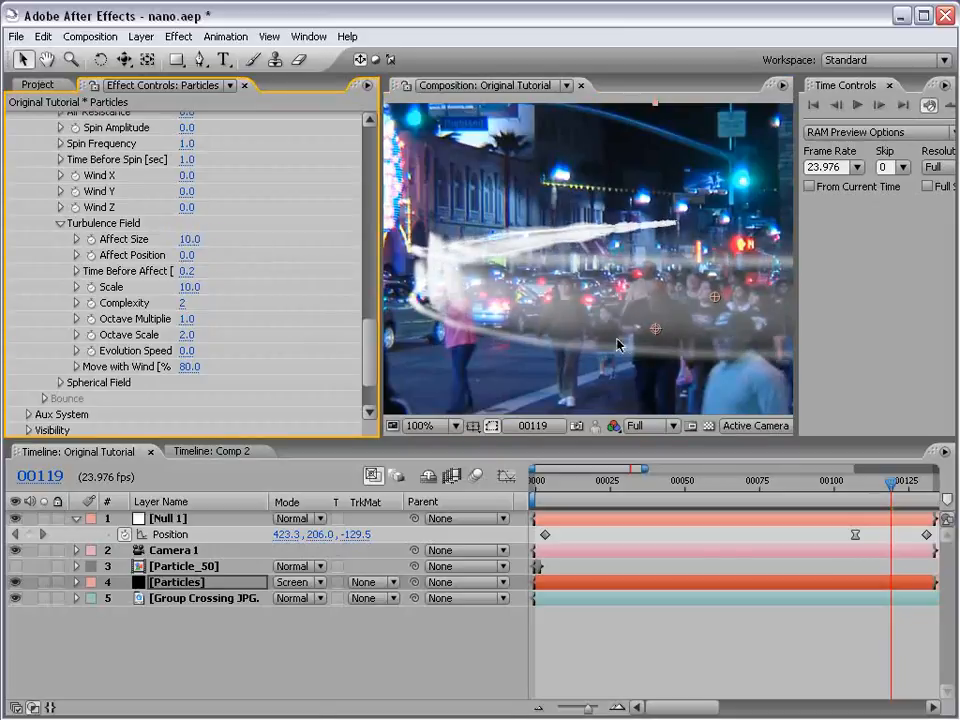
key(grave)
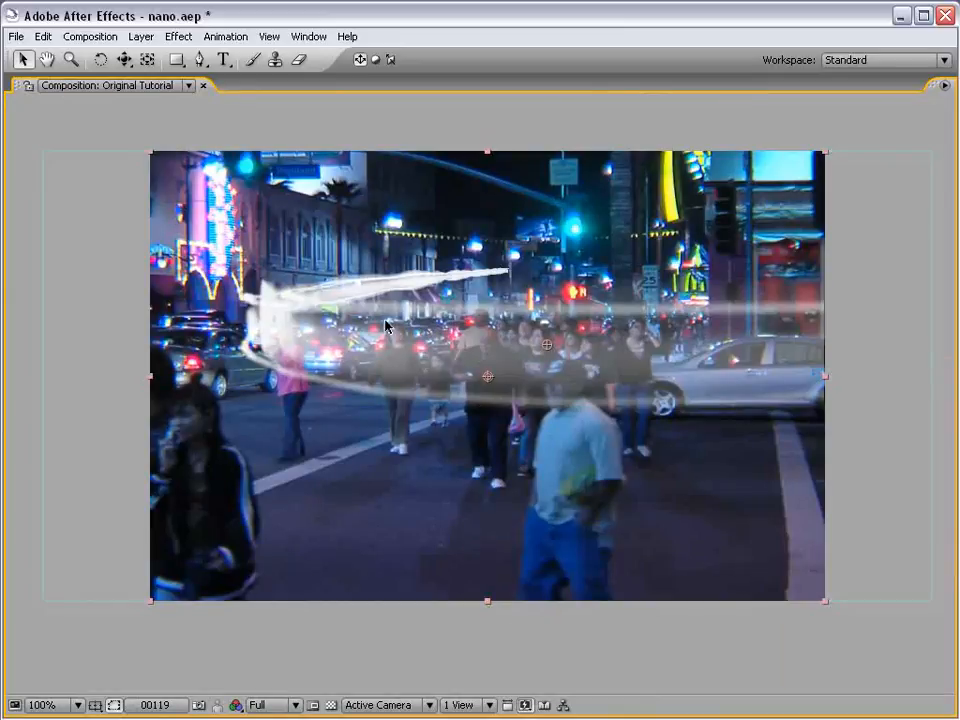
key(grave)
- Set the Turbulence Field's Affect Position to 18 and inspect the streak in the enlarged composition view
mouse_move(184, 283)
mouse_down()
mouse_move(200, 283)
mouse_move(196, 274)
mouse_up()
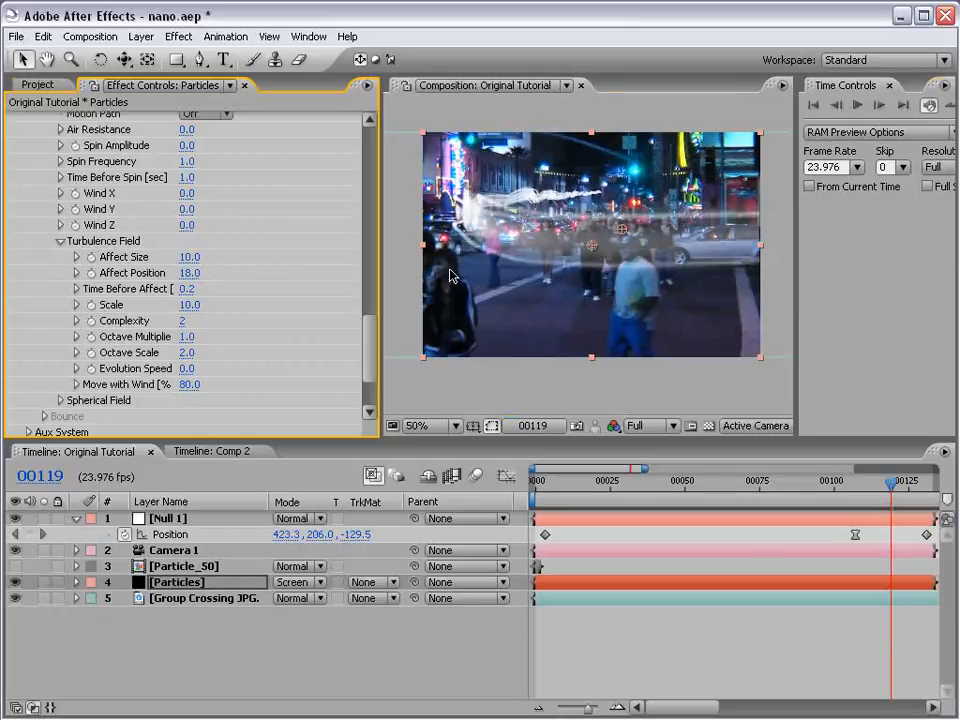
key(grave)
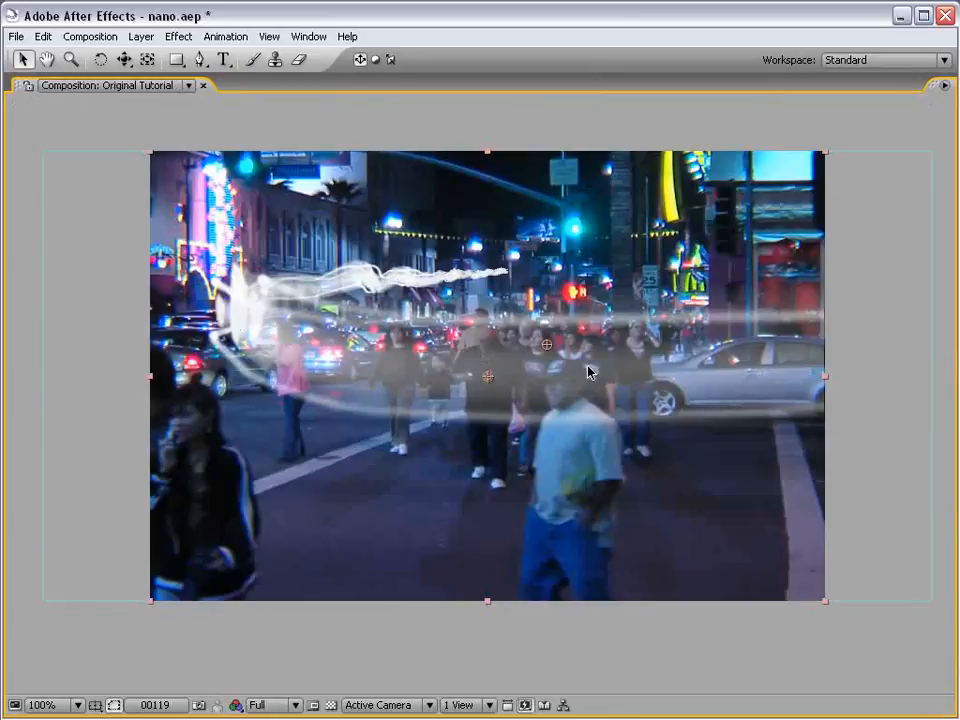
key(grave)
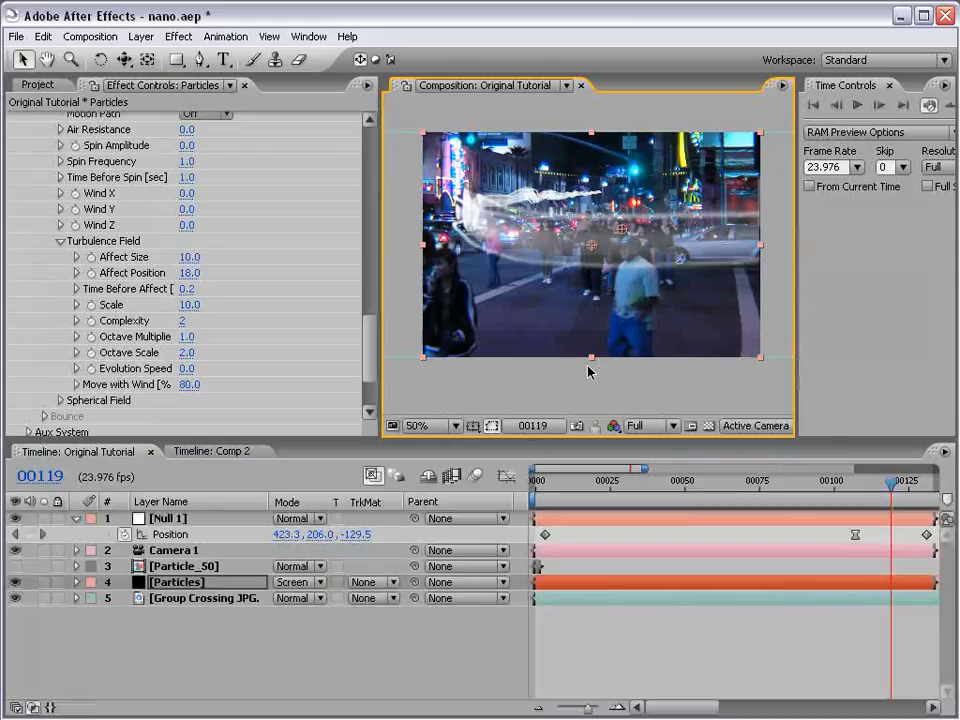
- Start the work area at about frame 67 and move Null 1's second-to-last position keyframe earlier, to about frame 98
click(823, 490)
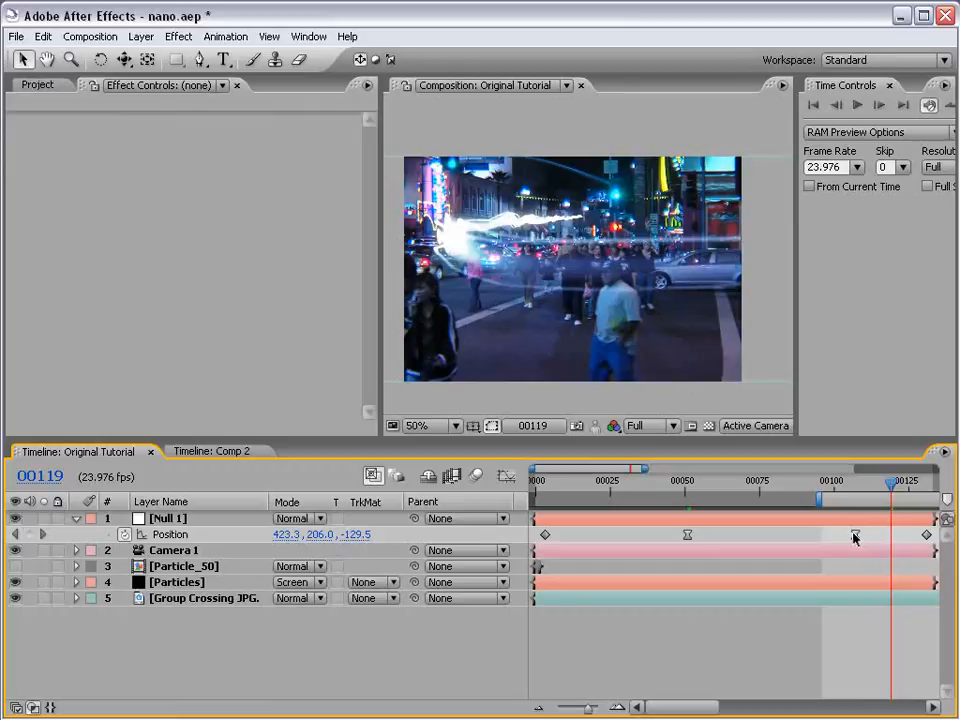
drag(854, 536, 762, 505)
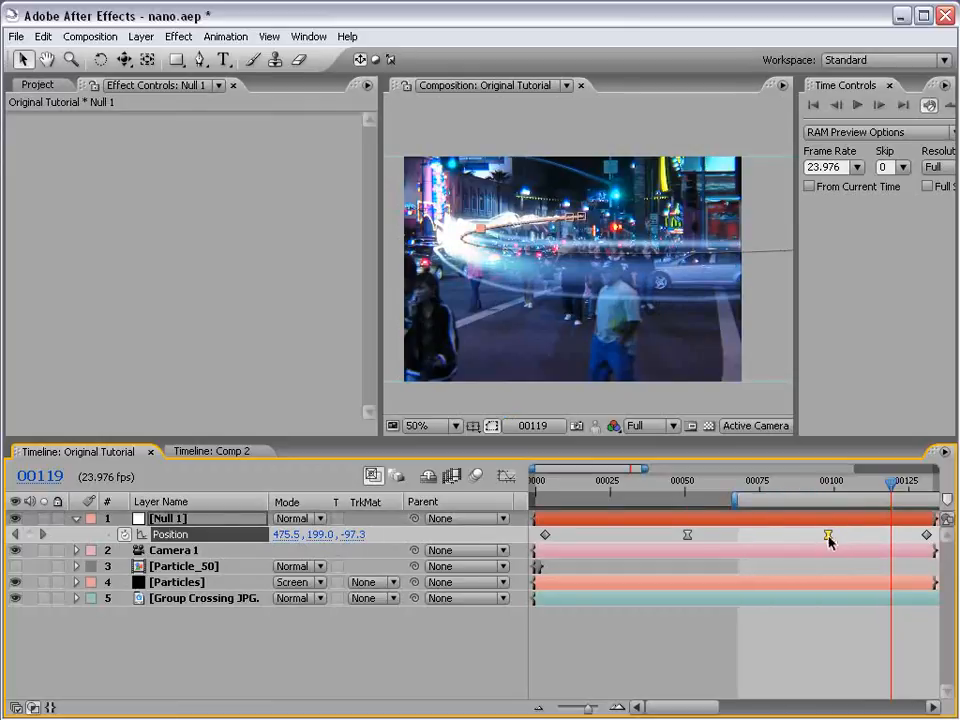
- Move Null 1's second-to-last position keyframe earlier to about frame 95 and inspect the streak in the enlarged composition view
drag(829, 537, 819, 536)
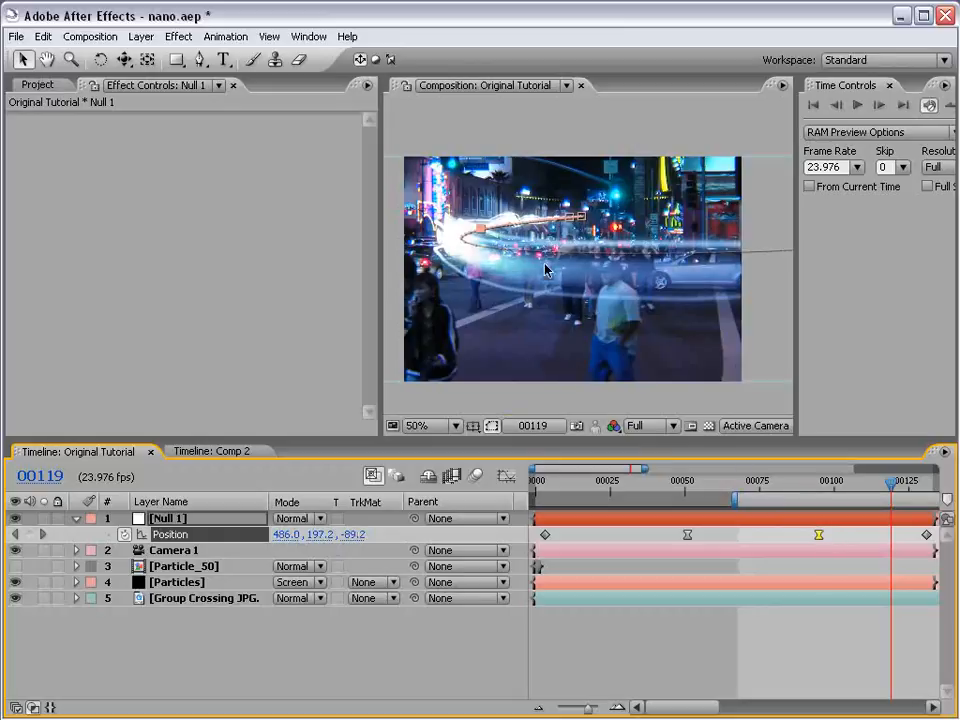
key(grave)
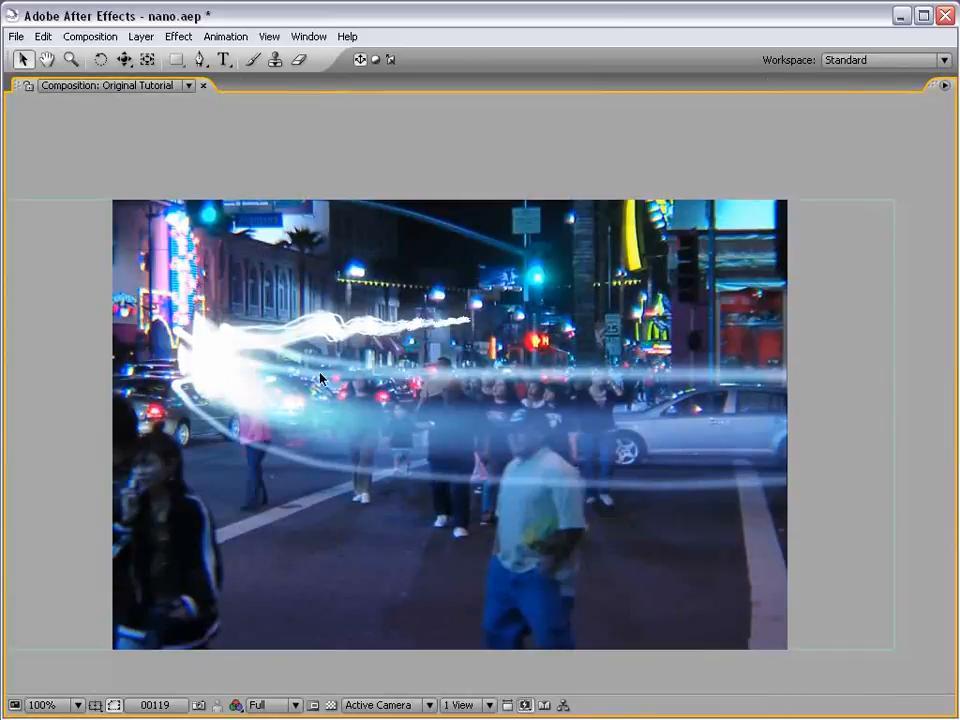
key(grave)
scroll(600, 304, down, 1)
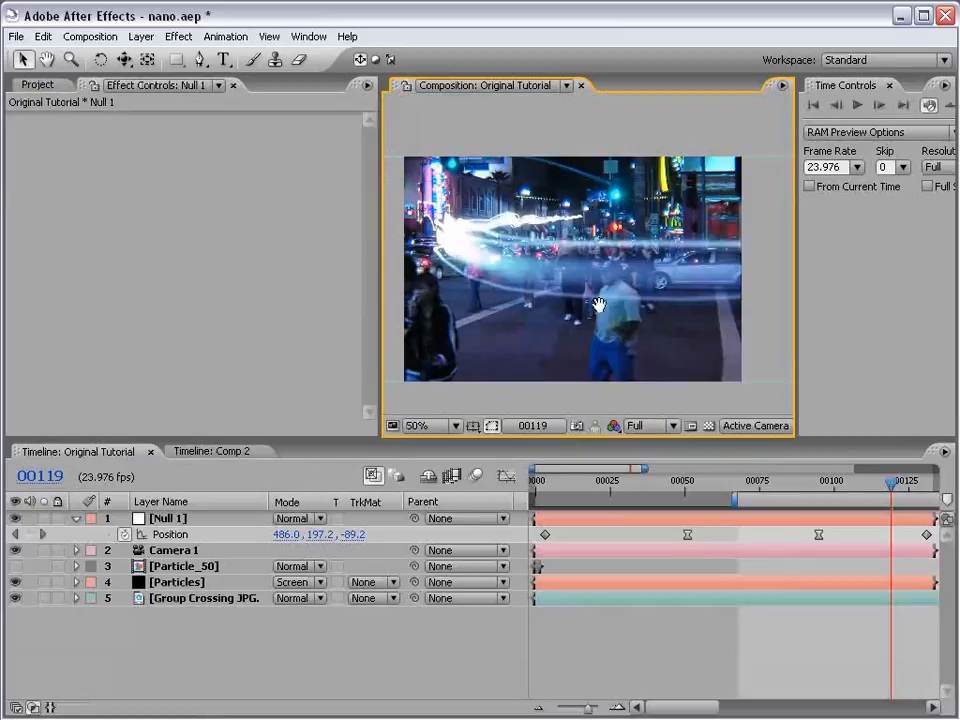
drag(568, 279, 568, 290)
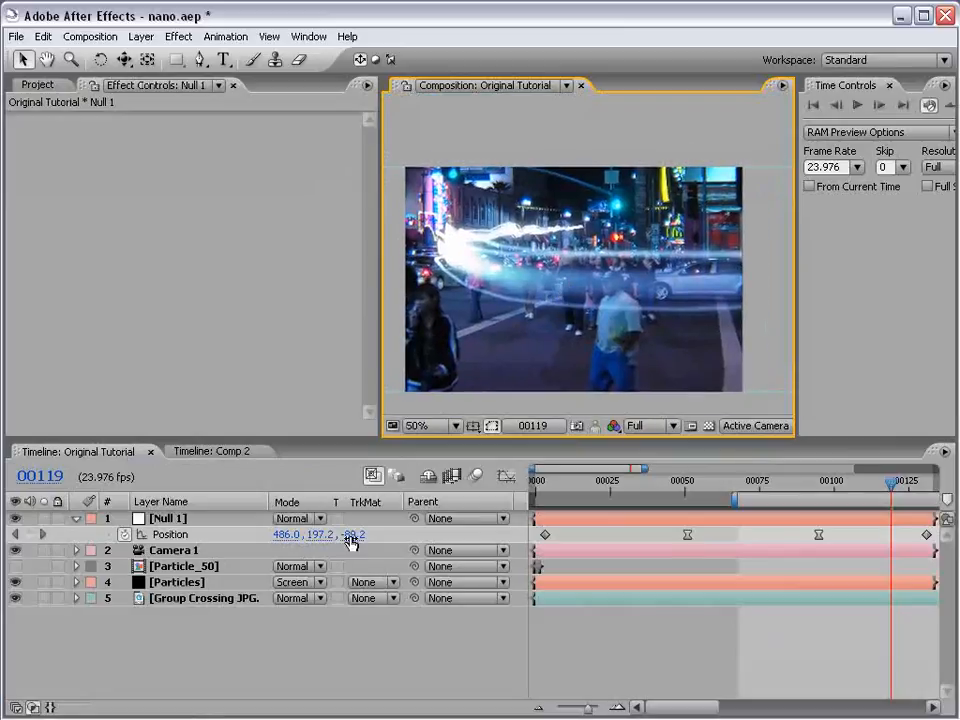
- Apply Levels to the Group Crossing footage with Input Black 35 and Input White 243, and preview it in the enlarged composition view
click(197, 600)
click(180, 36)
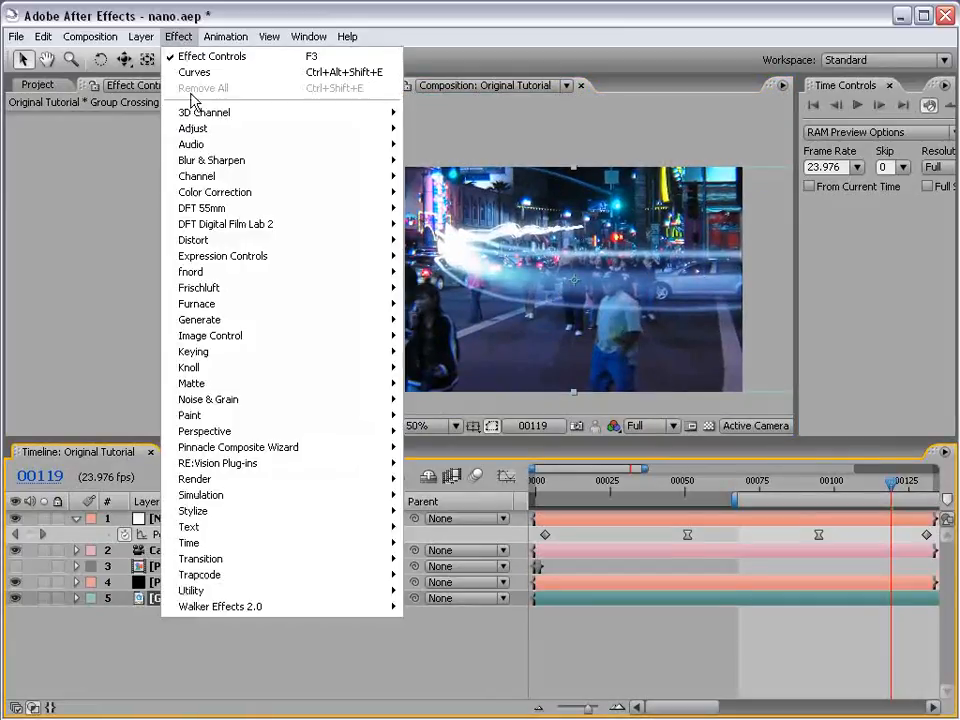
mouse_move(215, 192)
click(424, 492)
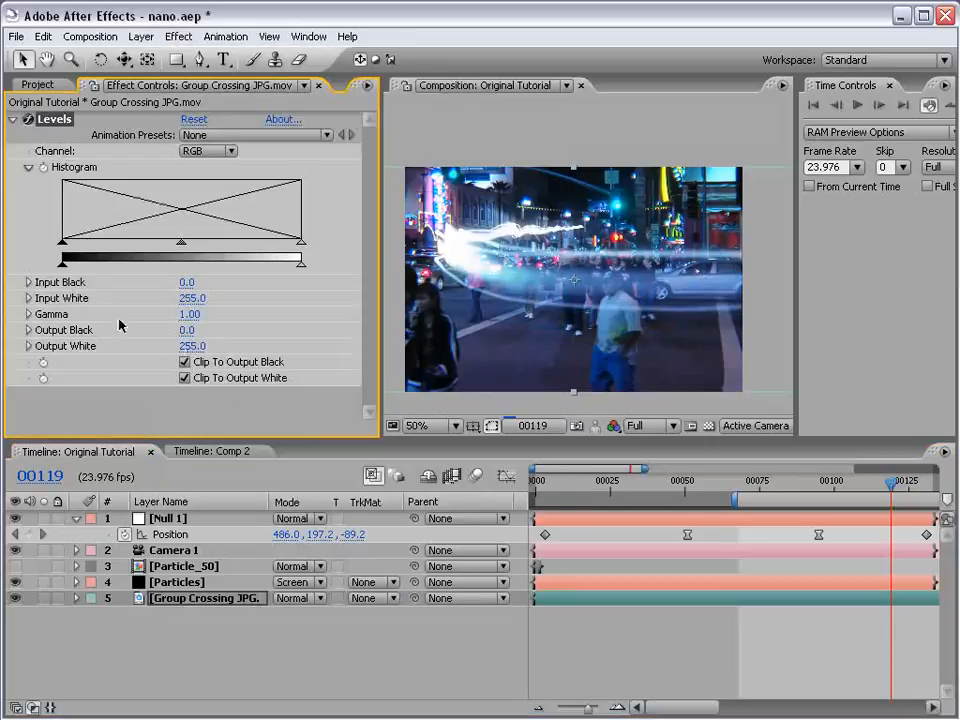
mouse_move(60, 248)
mouse_down()
mouse_move(105, 250)
mouse_move(96, 249)
mouse_up()
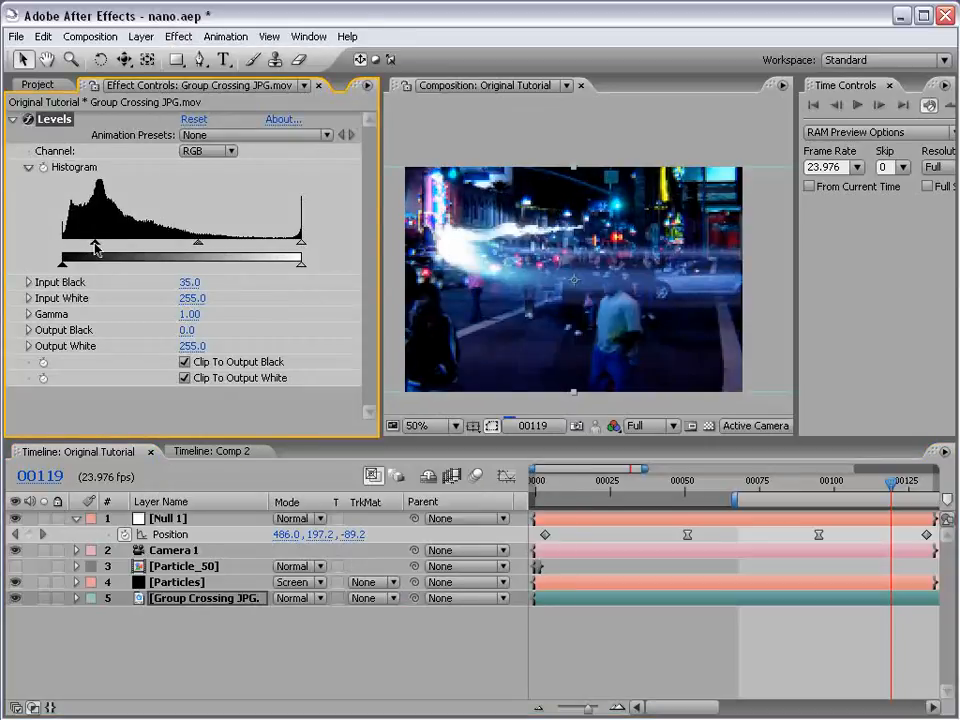
drag(300, 243, 292, 249)
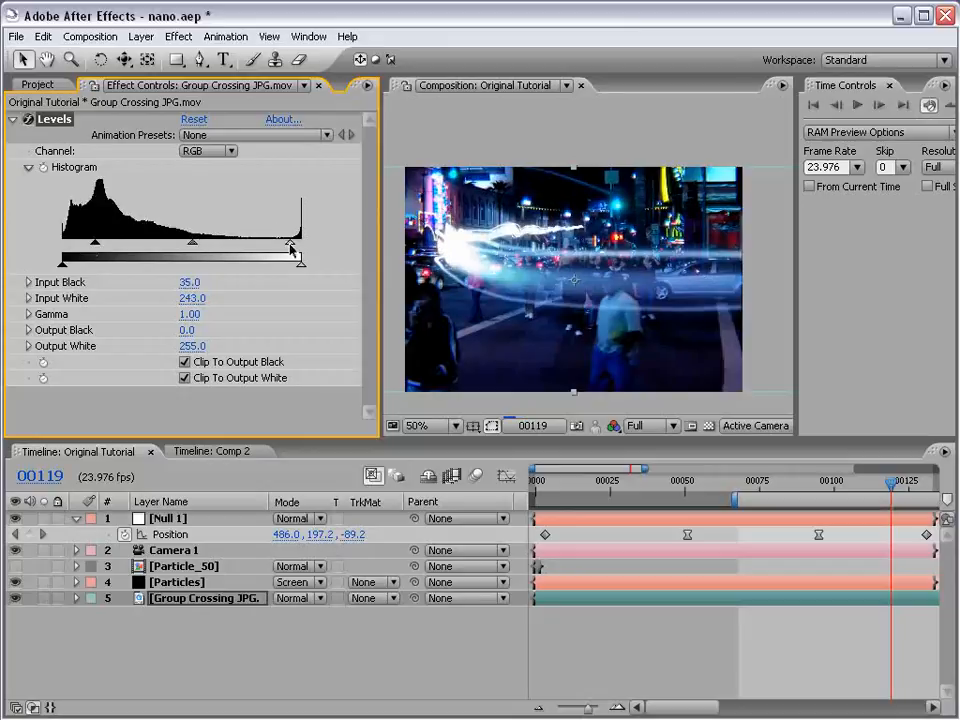
key(grave)
key(KP_0)
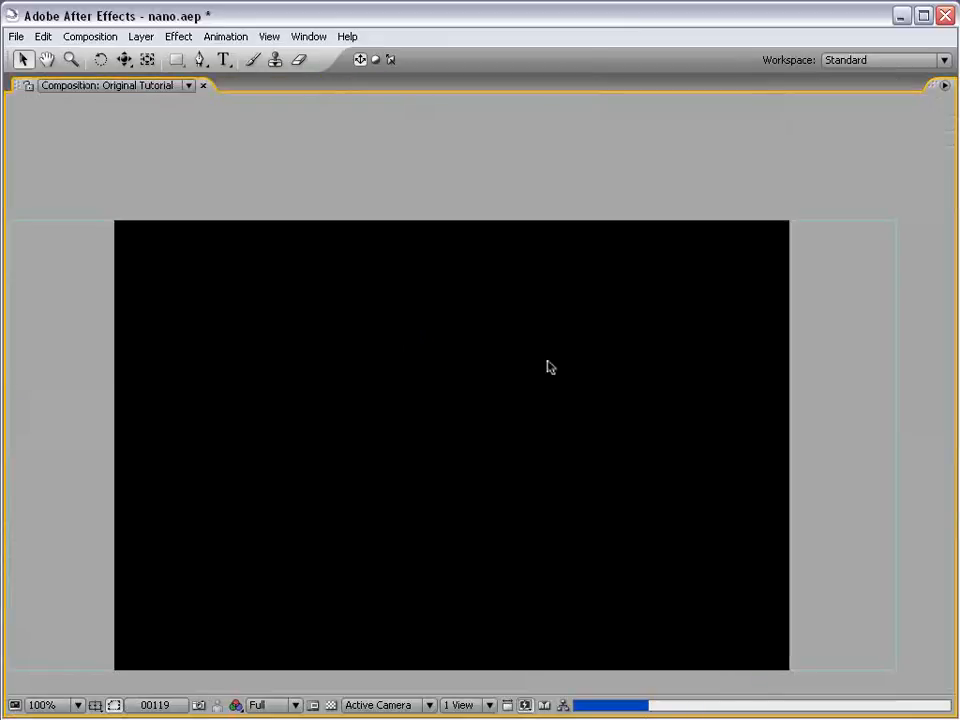
key(grave)
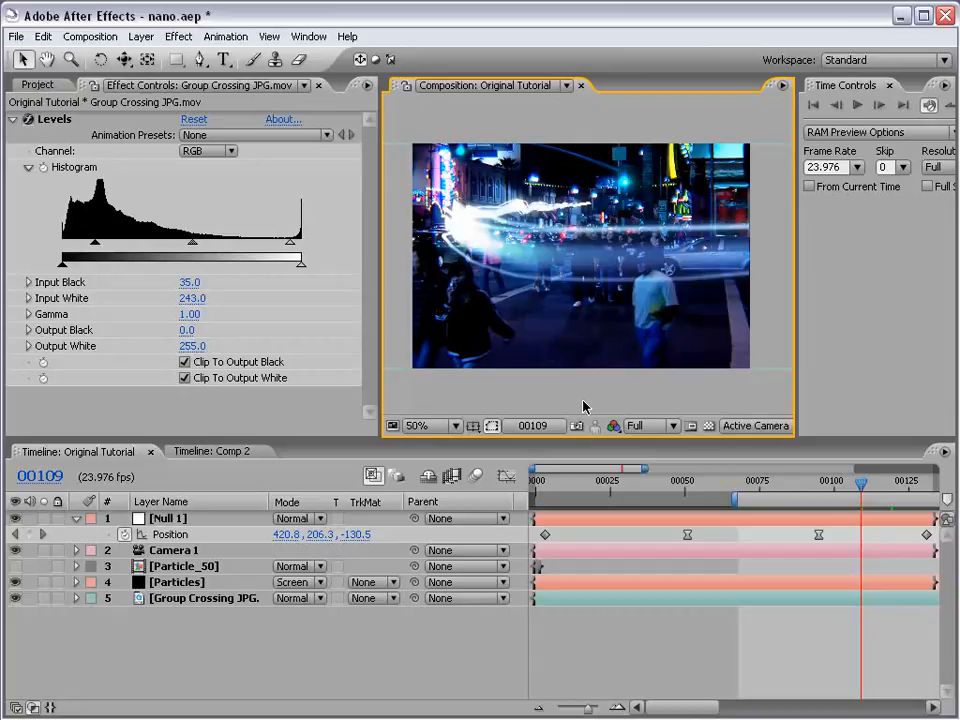
- Scrub through the composition between frames 0 and 113 to examine how the light streak moves against the footage
click(789, 490)
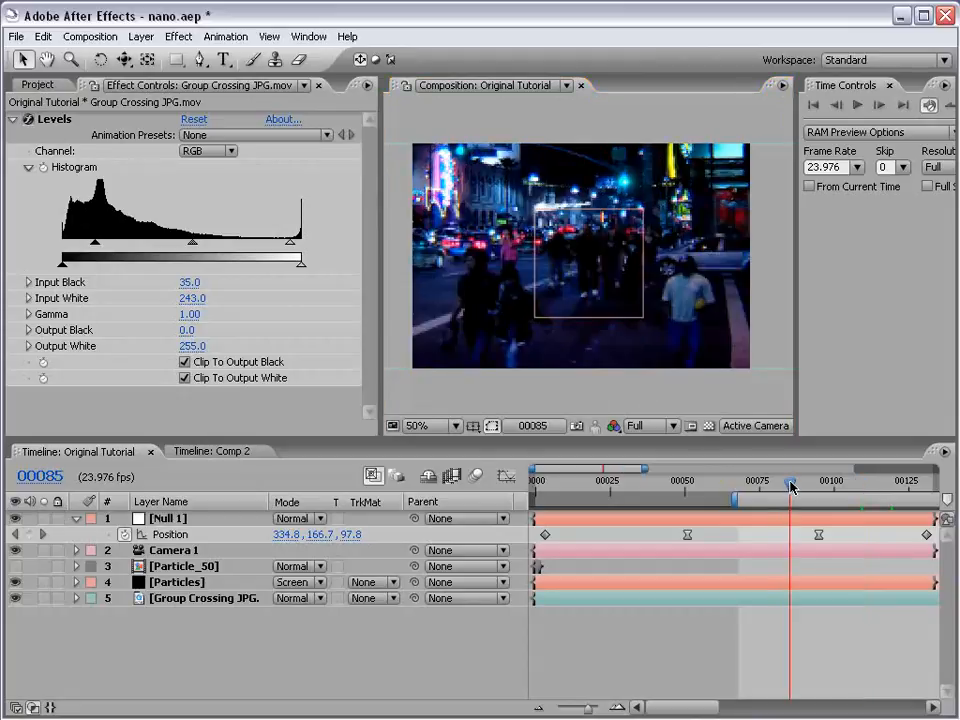
drag(789, 486, 858, 486)
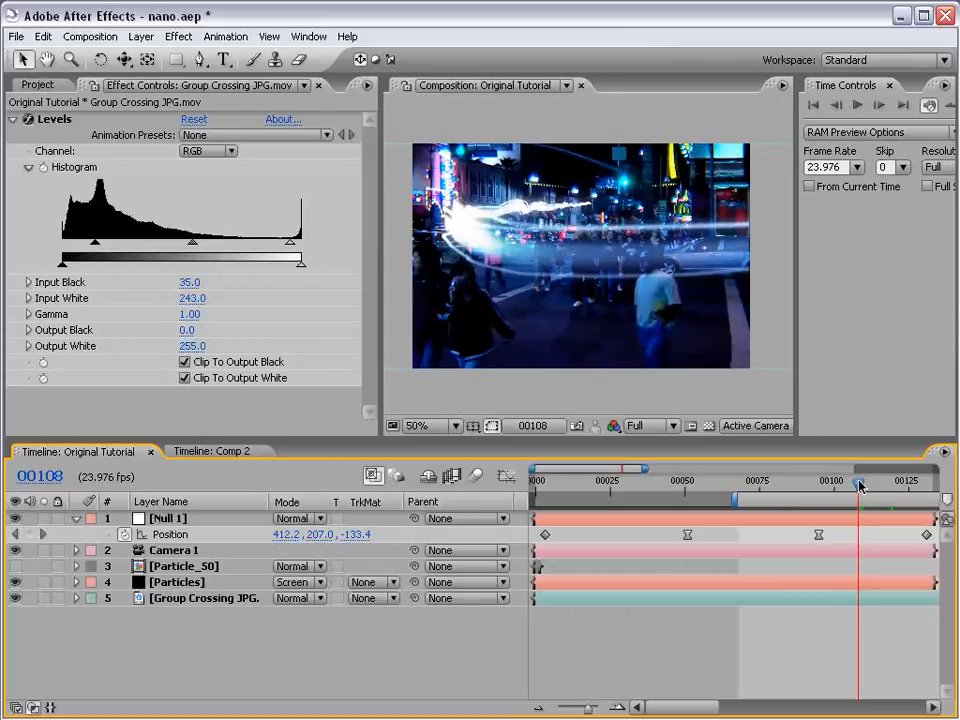
drag(858, 484, 873, 486)
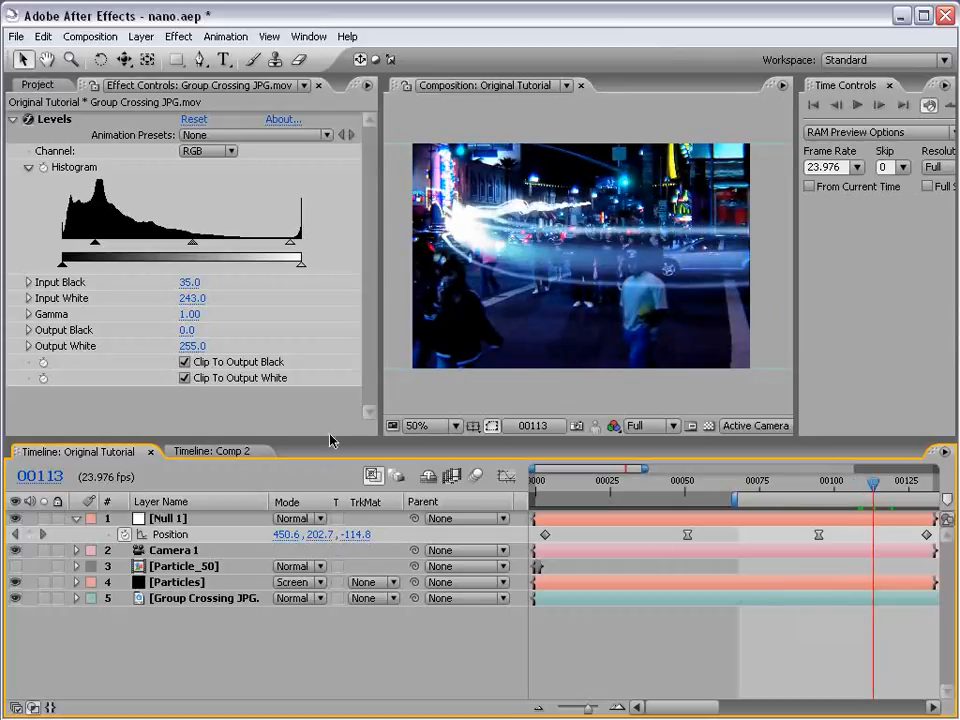
click(183, 567)
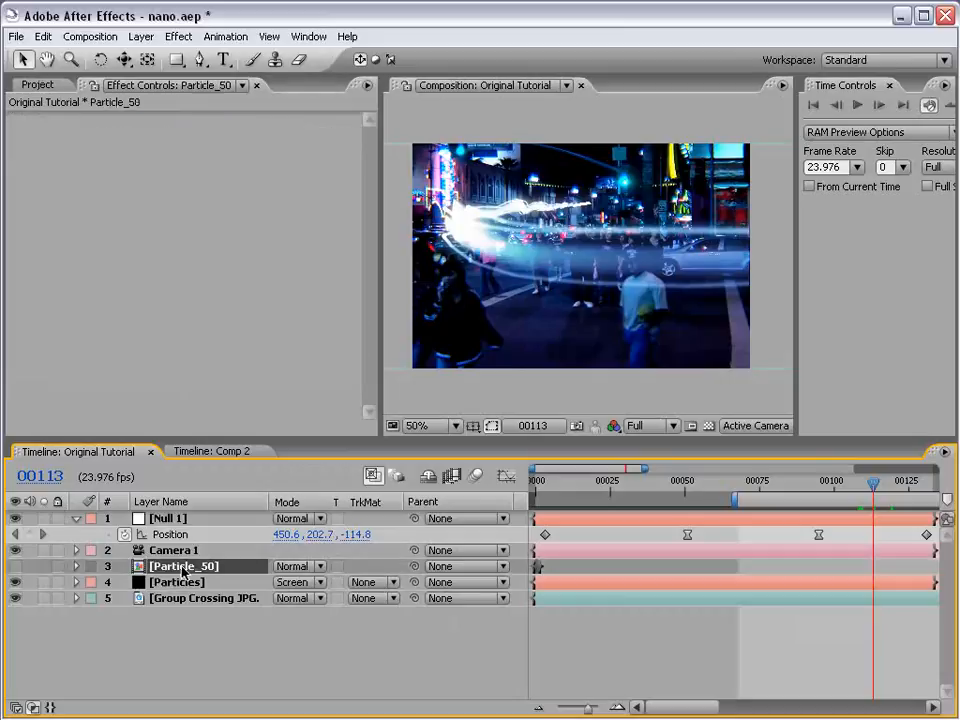
click(531, 489)
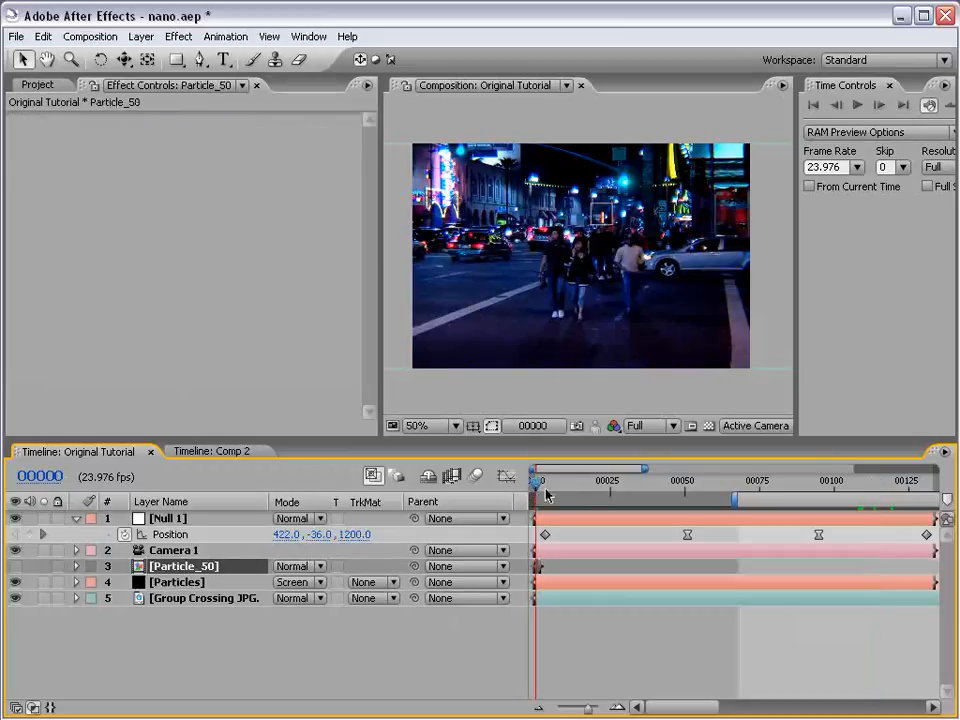
drag(533, 491, 585, 495)
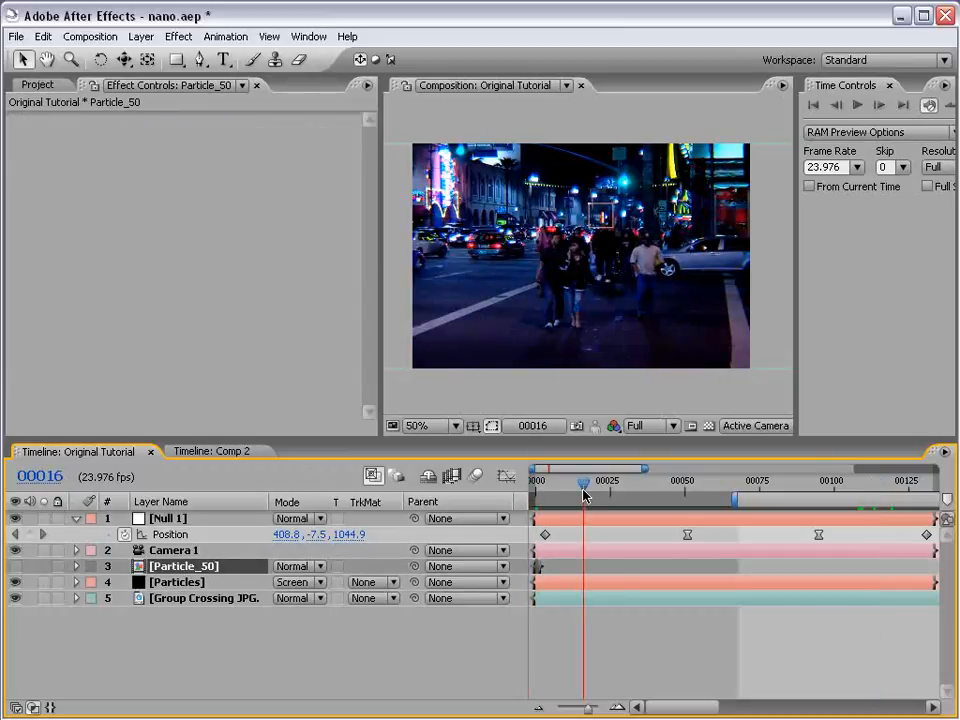
click(777, 483)
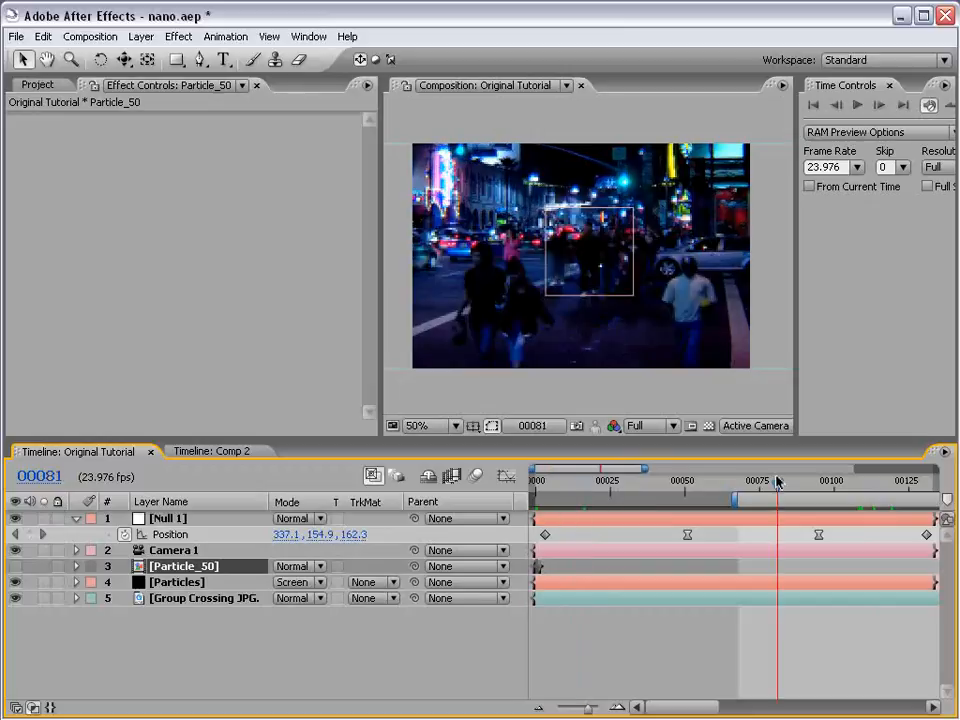
drag(778, 482, 837, 487)
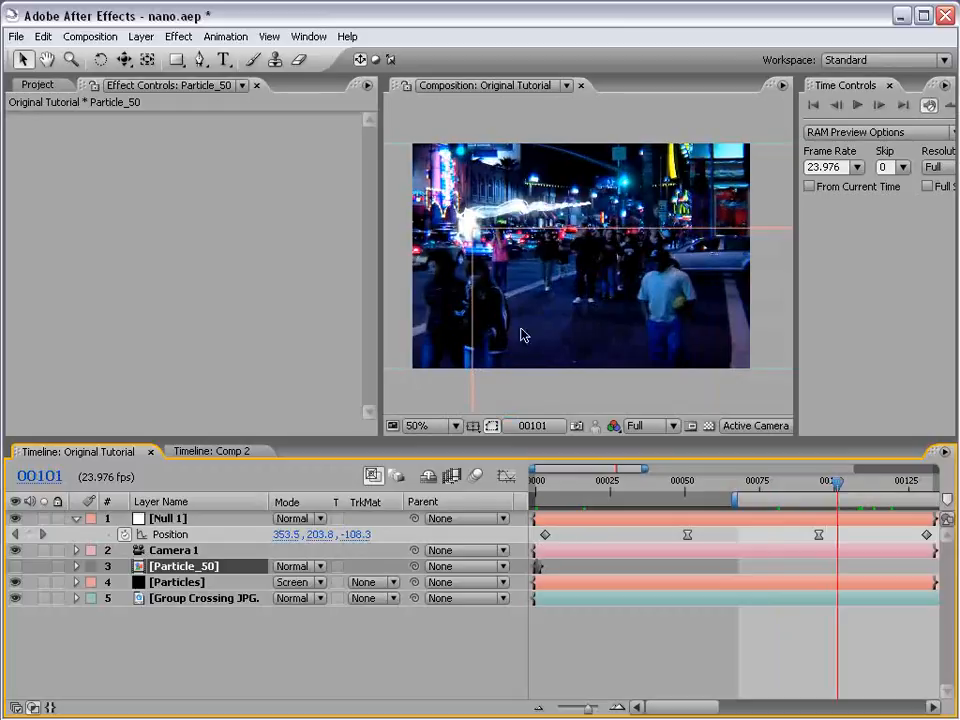
click(859, 487)
drag(859, 489, 866, 490)
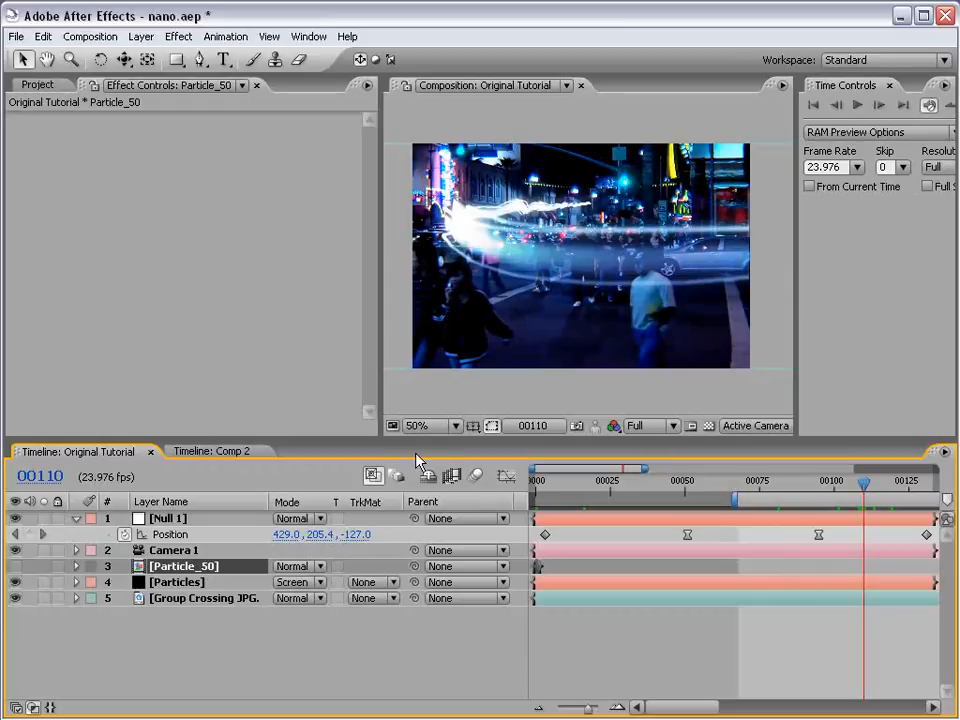
- Add the expression wiggle(1,30) to Null 1's Position and preview the streak's motion
alt+click(124, 534)
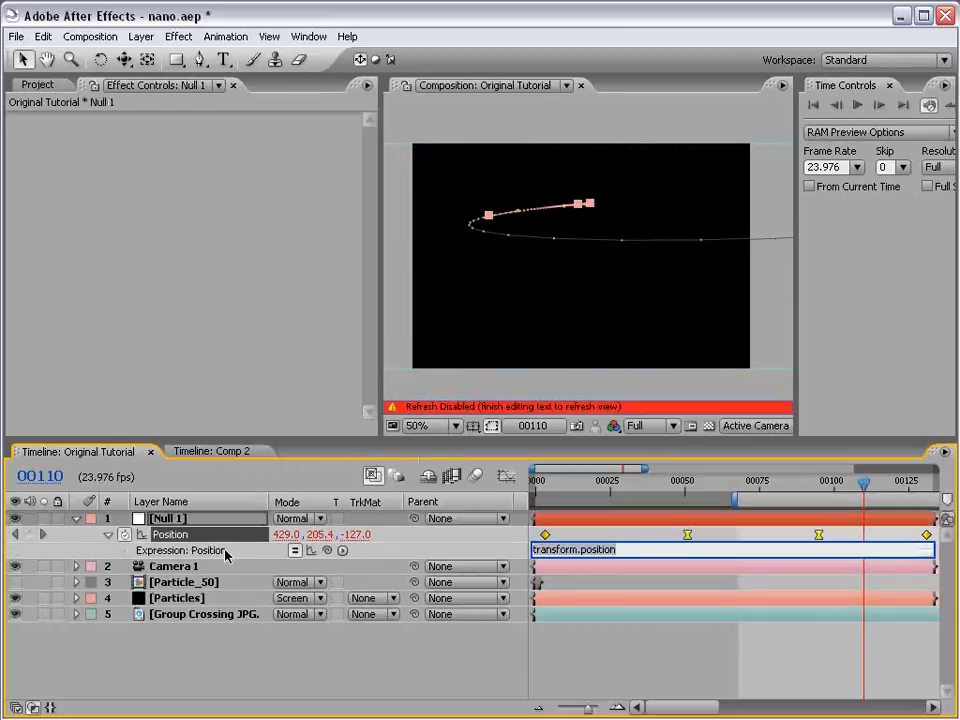
alt+click(124, 534)
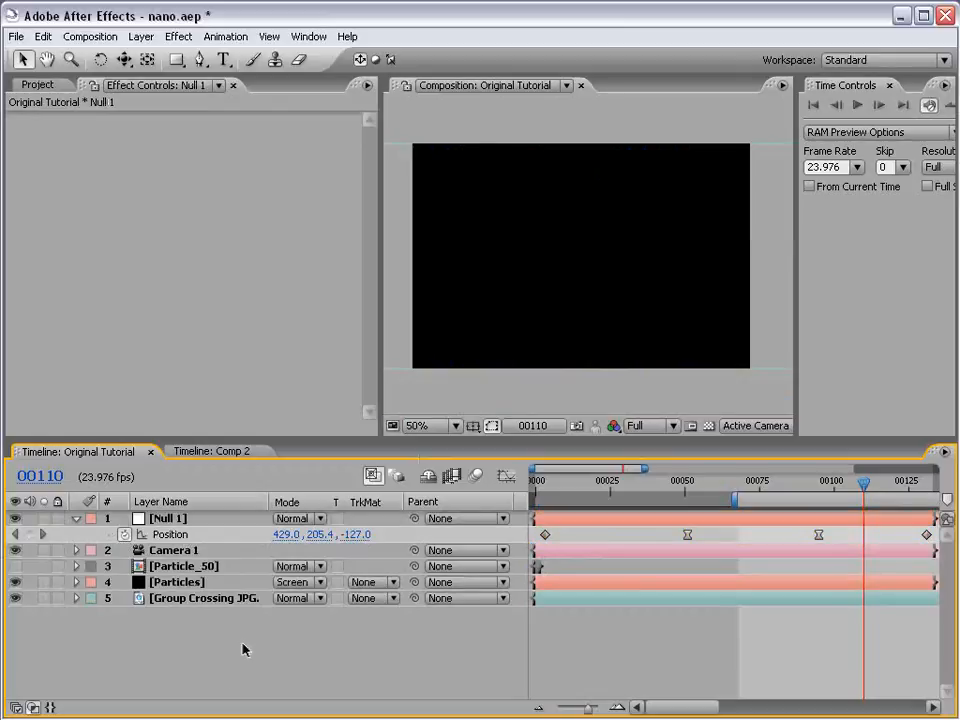
alt+click(124, 535)
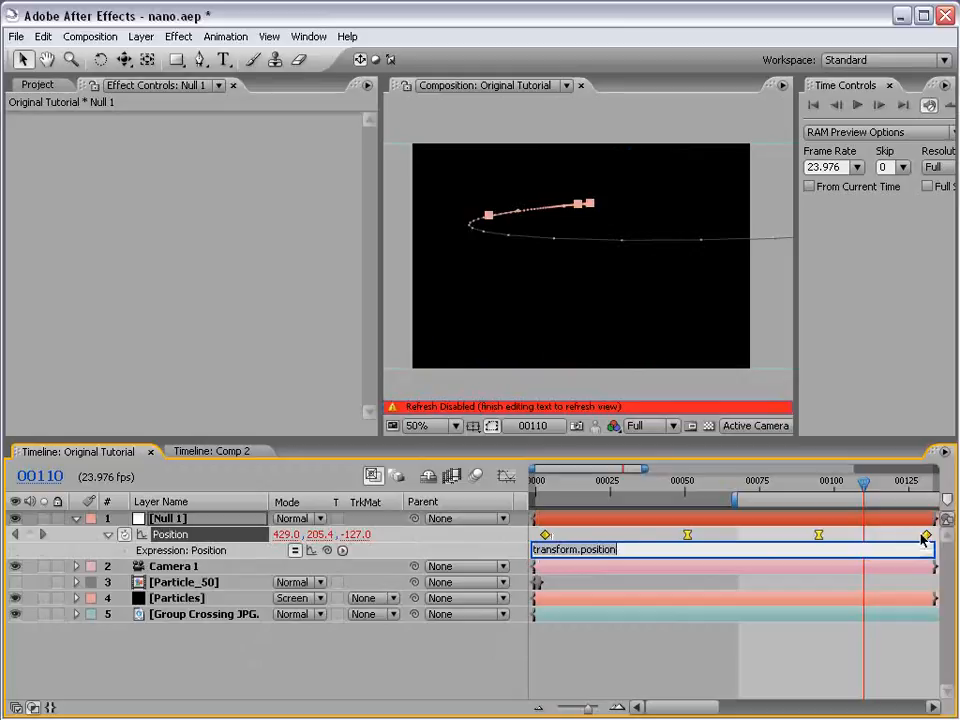
text(wiggle(1,30)
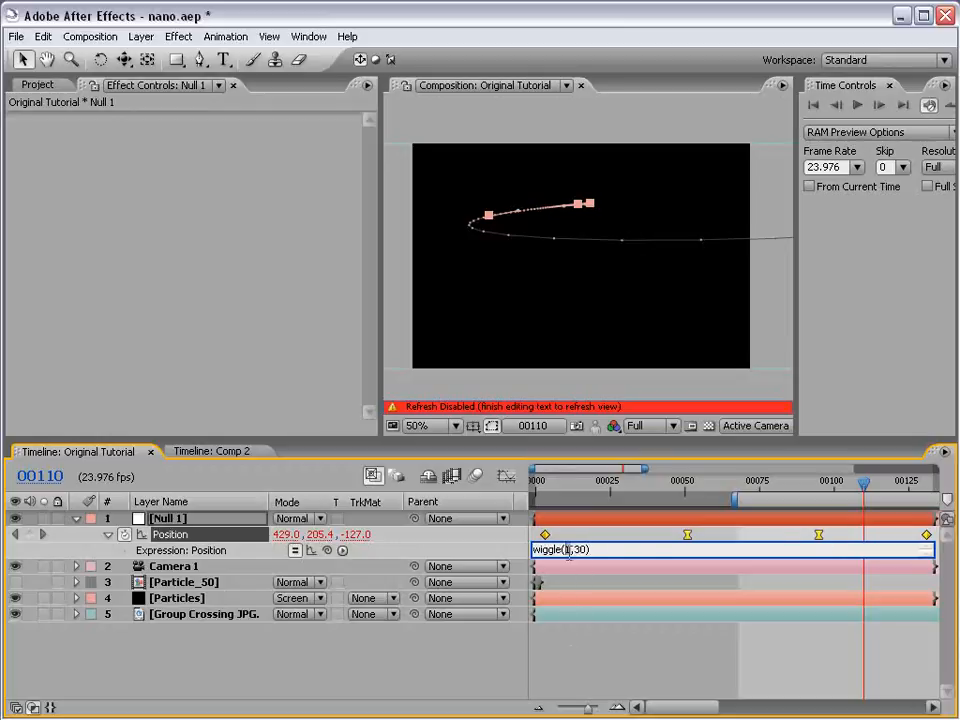
click(589, 661)
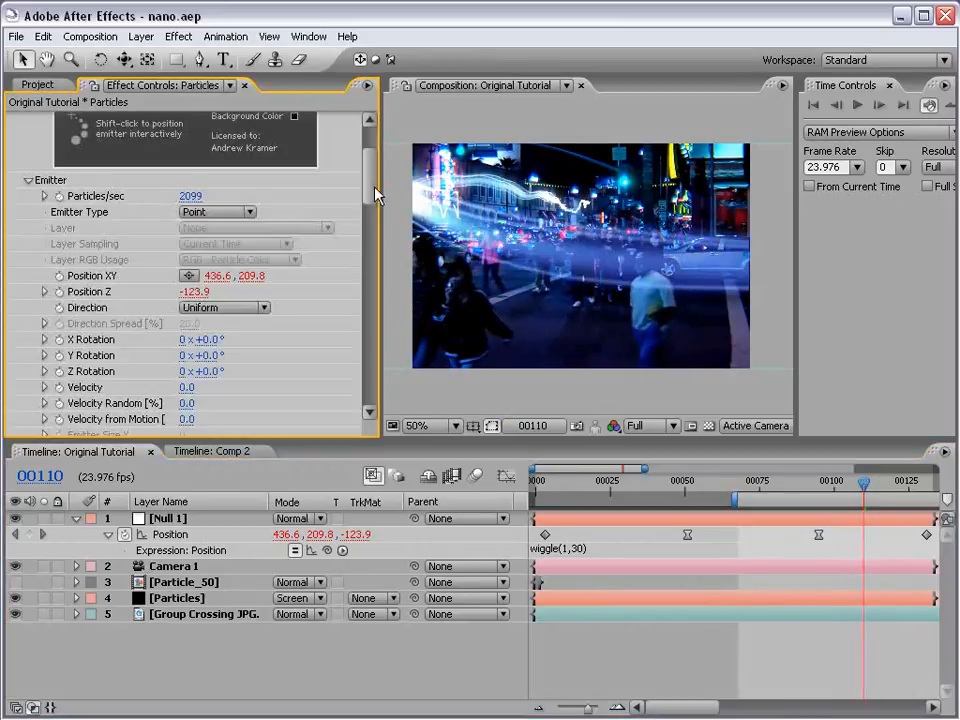
- Set Particular's Opacity over Life on the Particles layer to the straight ramp that falls from full at birth to zero at death
drag(375, 195, 368, 252)
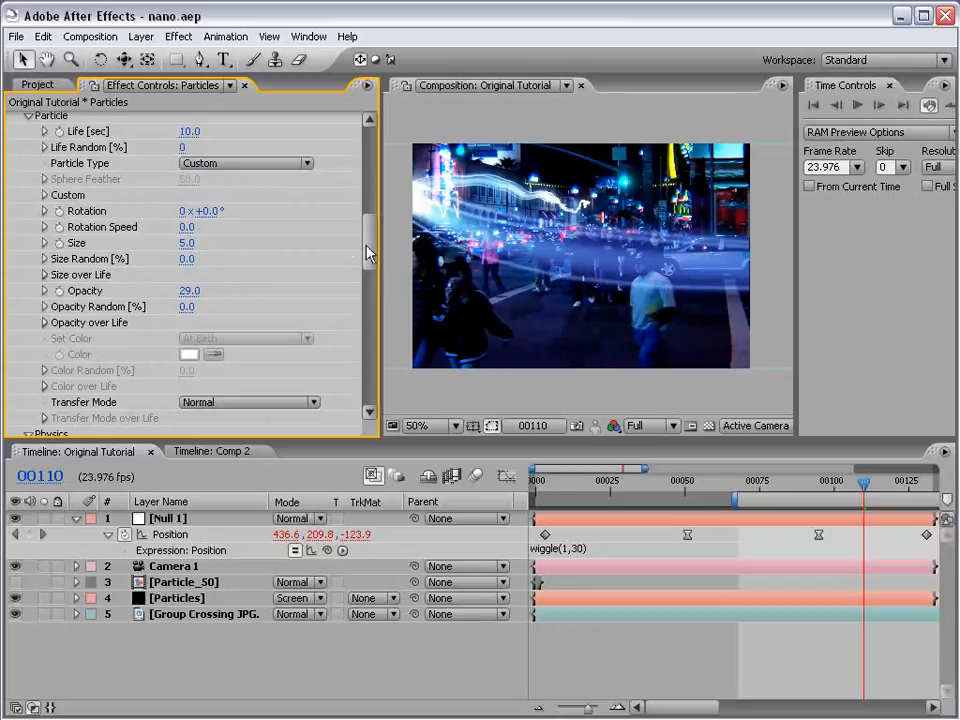
drag(367, 247, 367, 256)
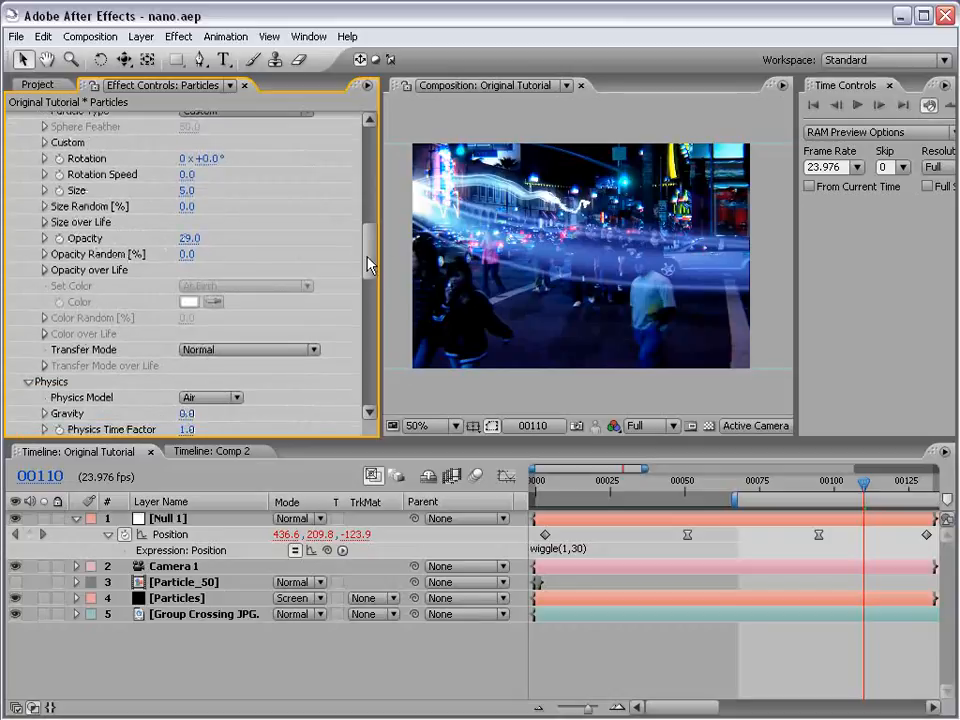
scroll(367, 260, up, 1)
click(45, 296)
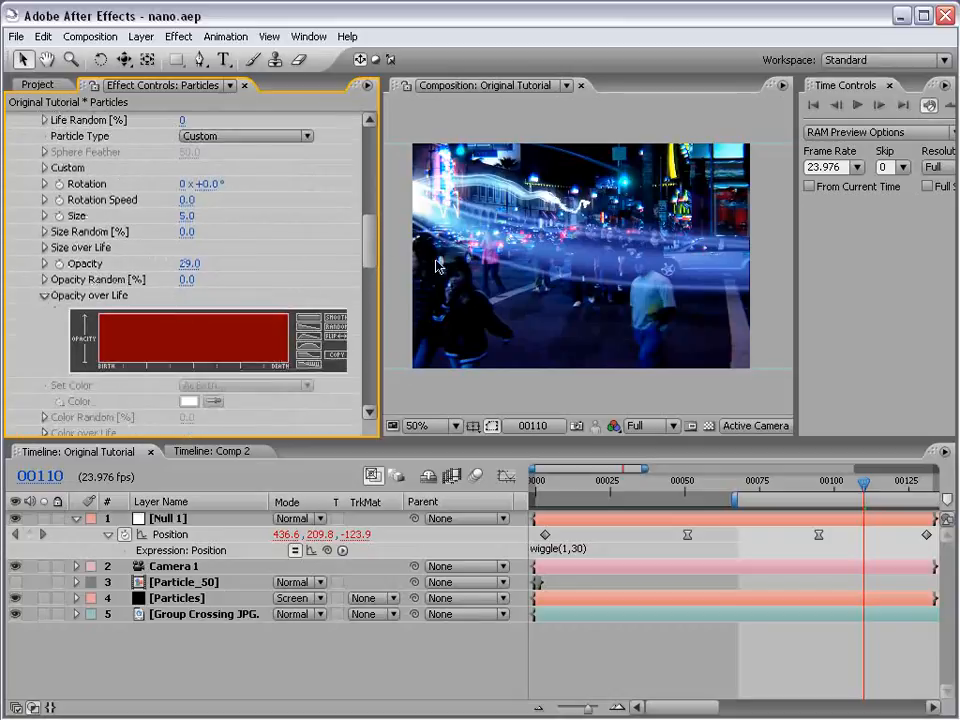
drag(372, 245, 369, 251)
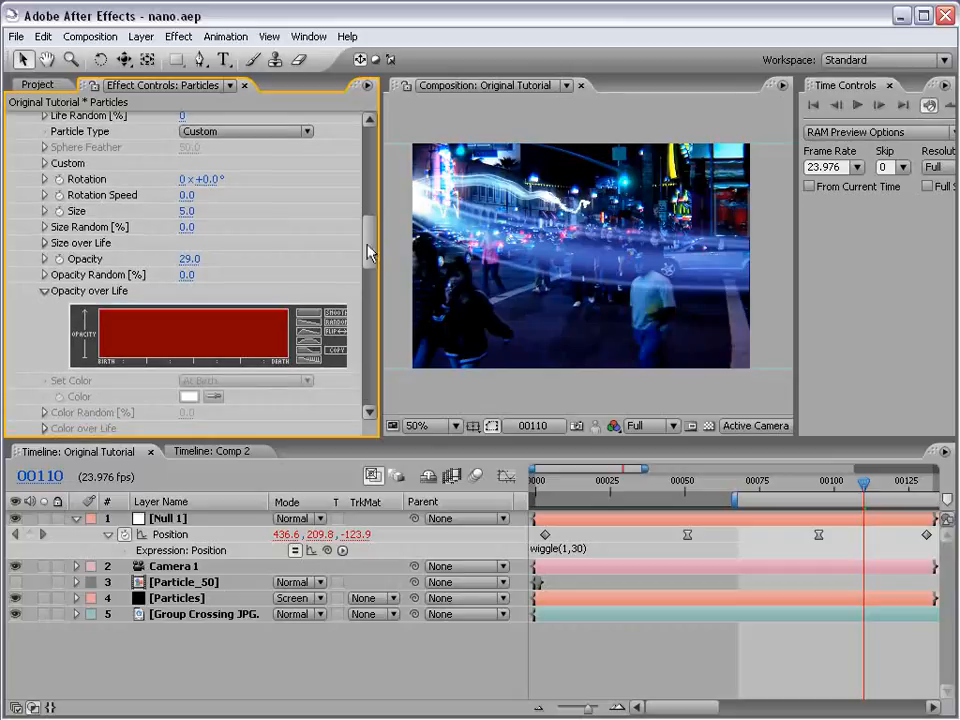
click(310, 333)
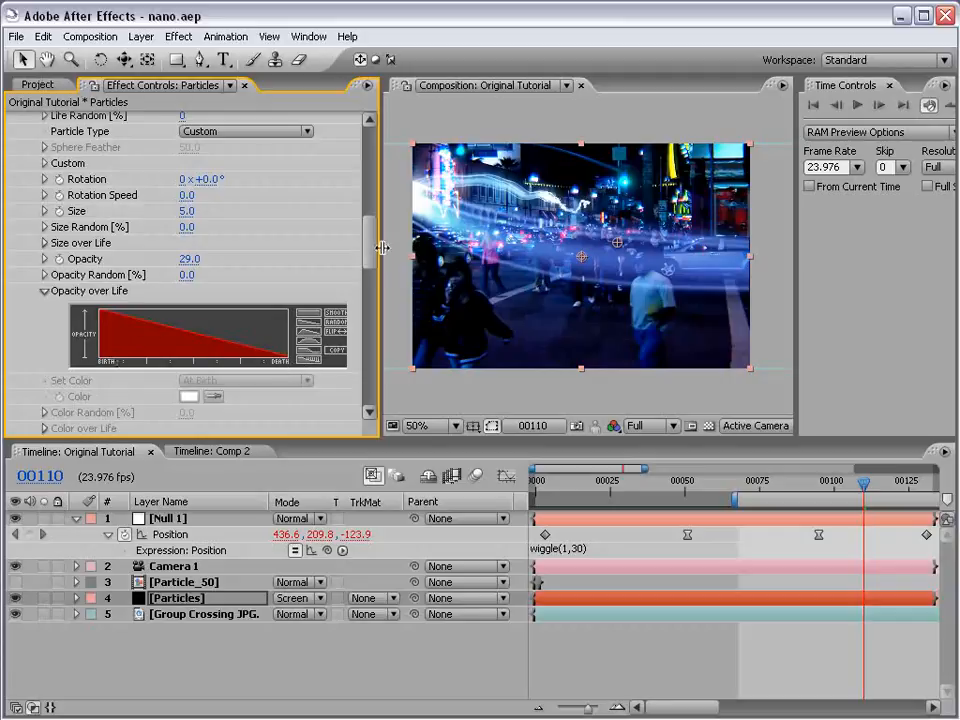
- Shorten the particle Life to 1.2 seconds on the Particles layer
scroll(371, 253, up, 5)
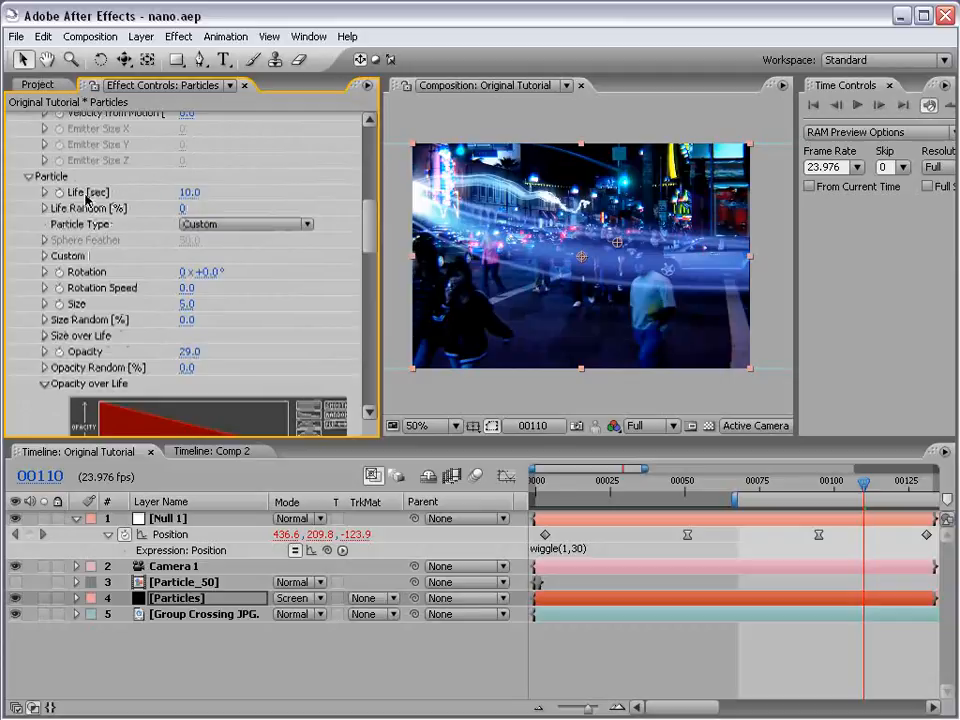
drag(188, 192, 110, 193)
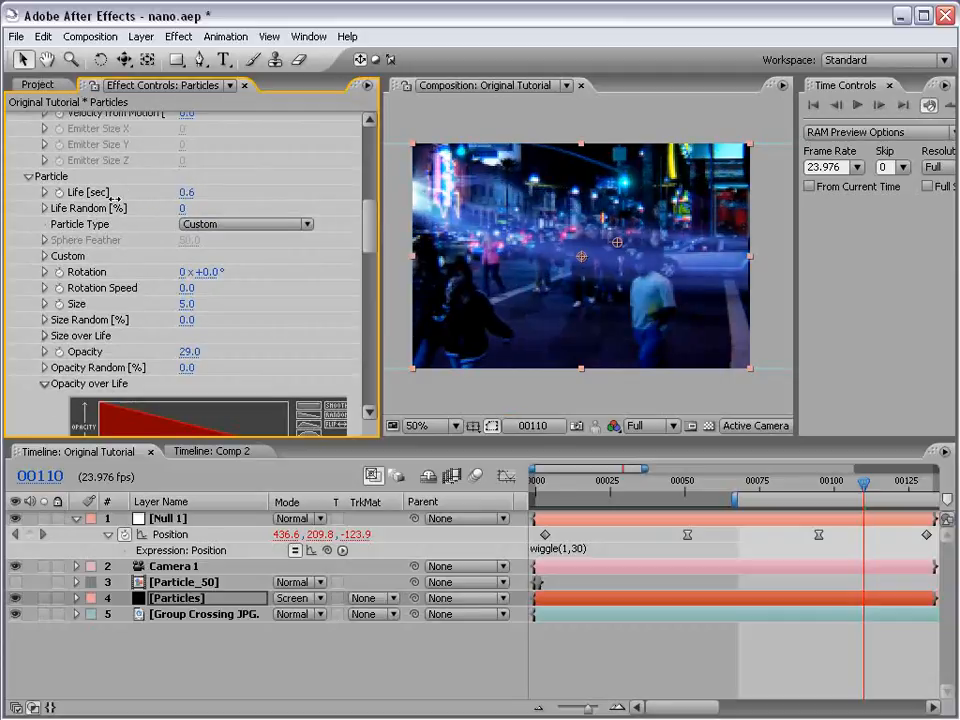
click(186, 194)
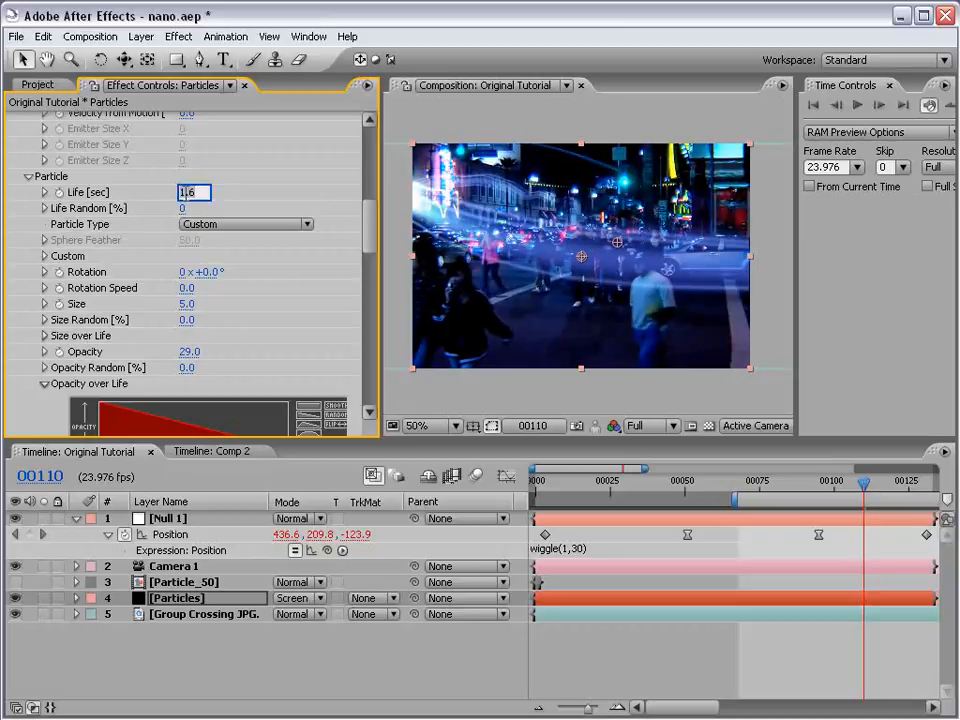
key(Return)
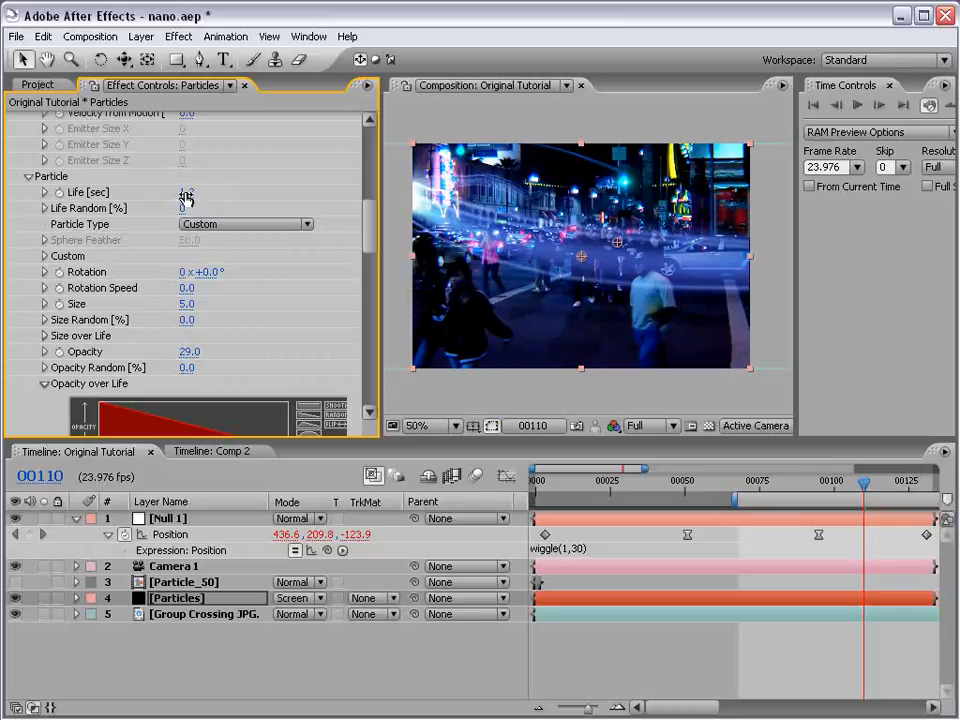
- Scrub through the fading streak around frame 100, and review the finished version in Comp 2 in the enlarged composition view
click(813, 484)
drag(813, 484, 845, 490)
key(KP_0)
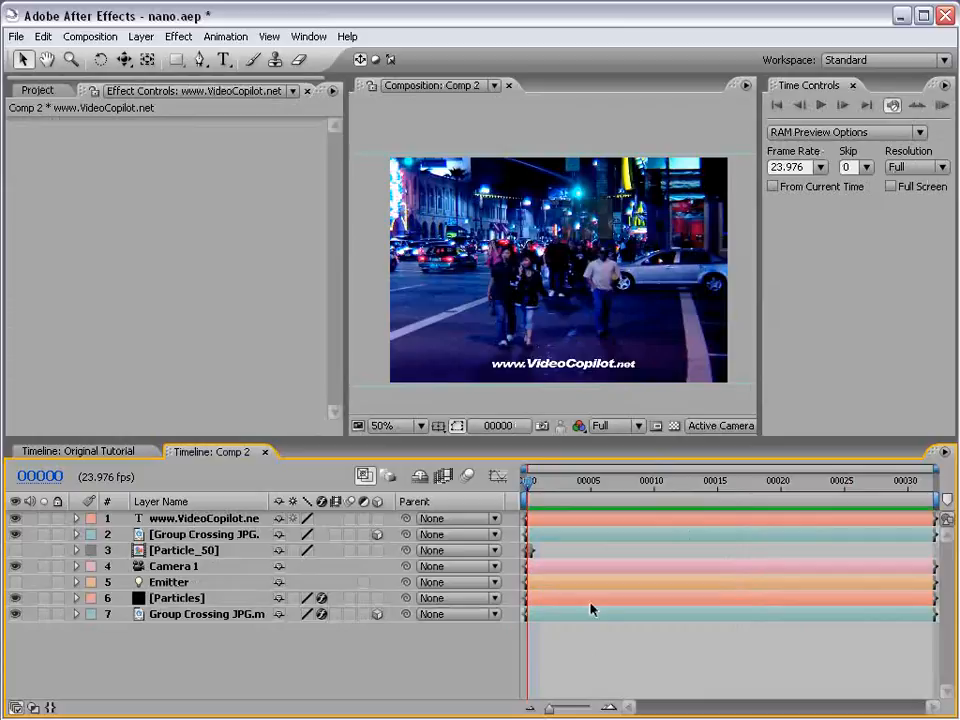
key(grave)
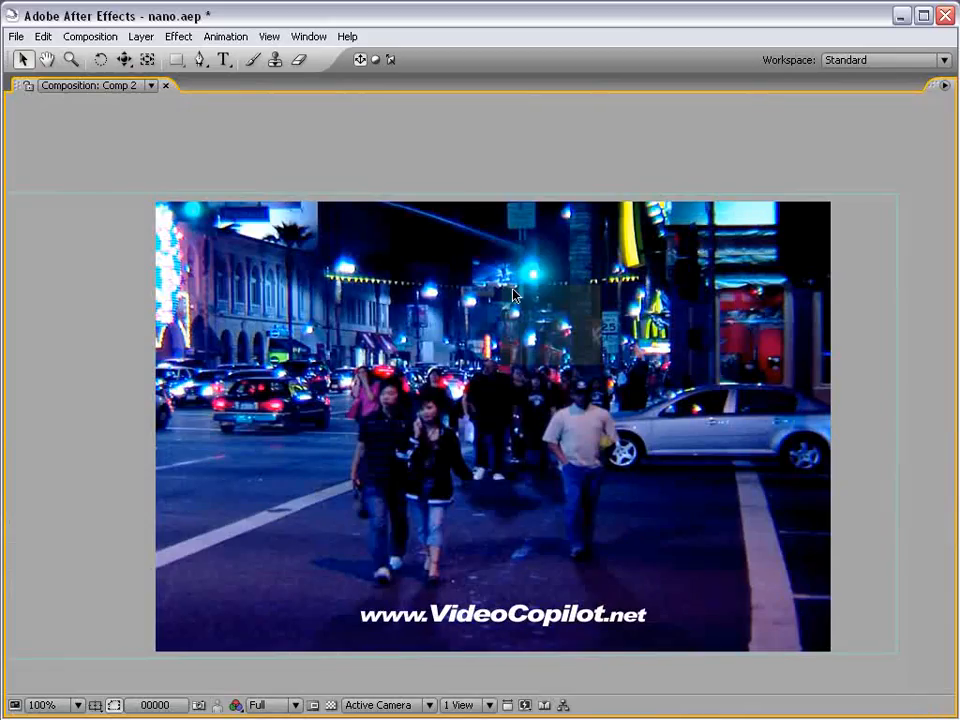